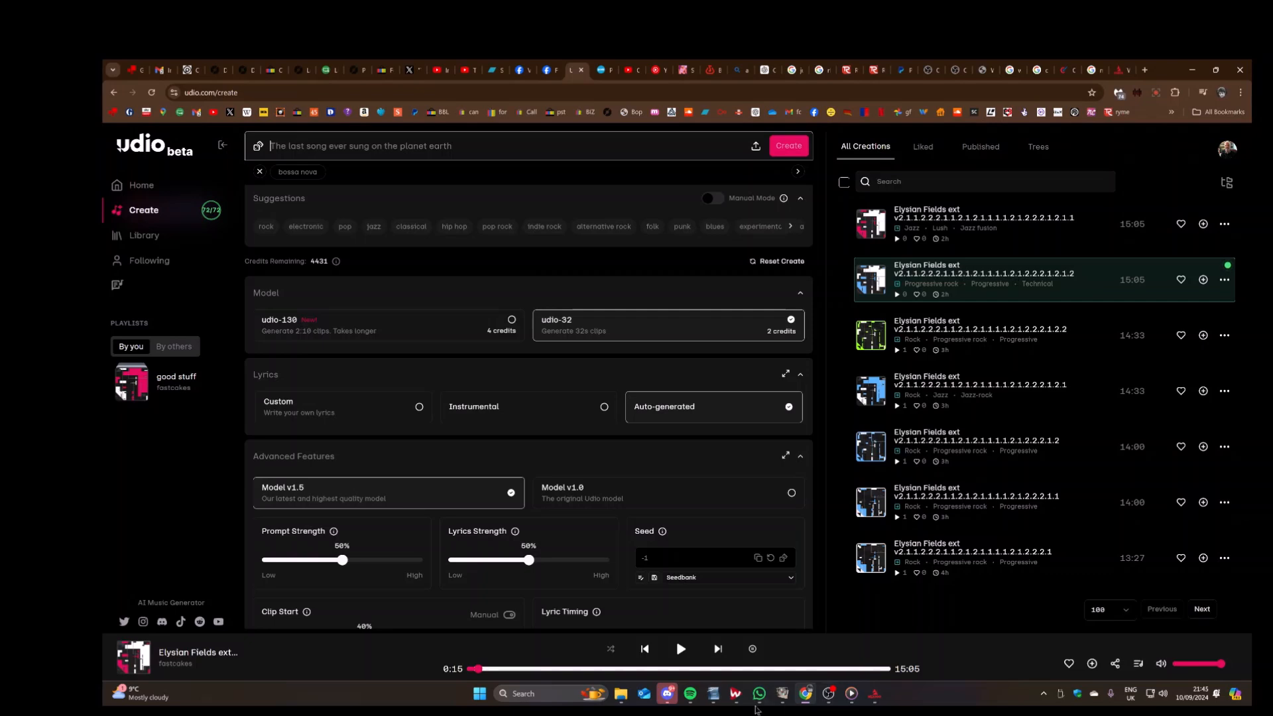
Copy the "prog 4" prompt from the prompts list document into Udio's song prompt, starting with twin 12-string acoustic guitars
mouse_move(714, 698)
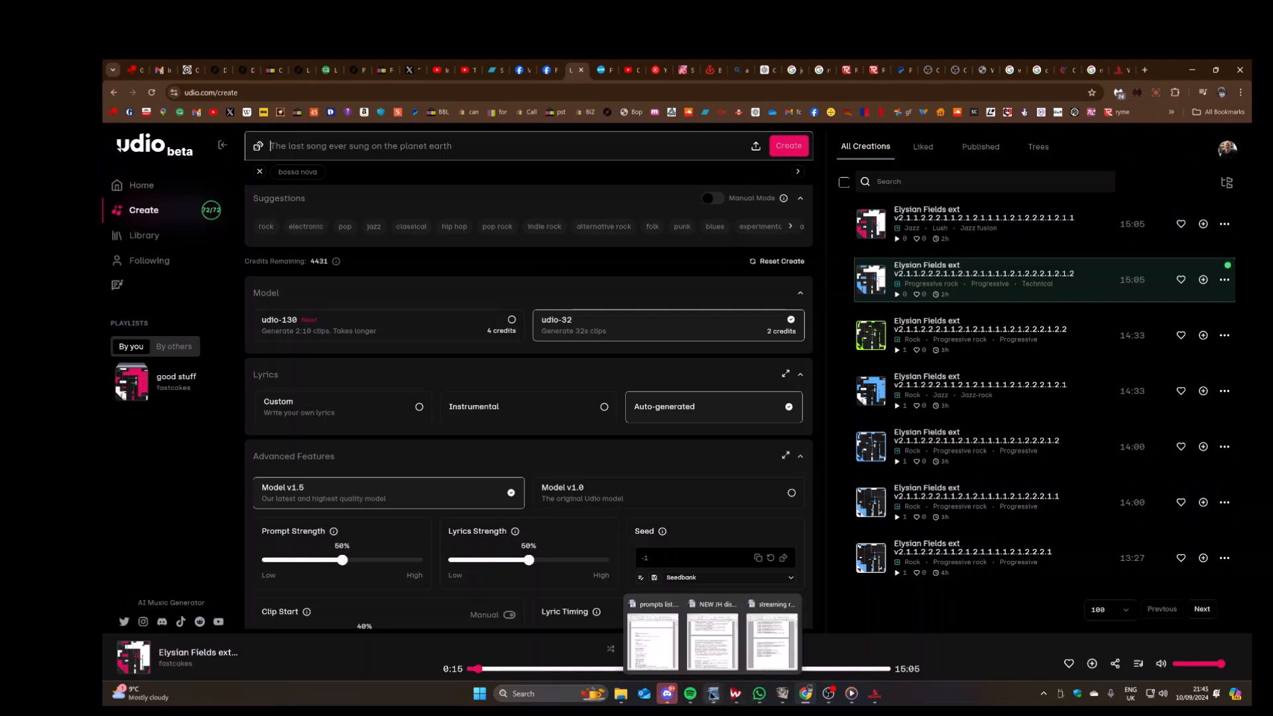
click(664, 637)
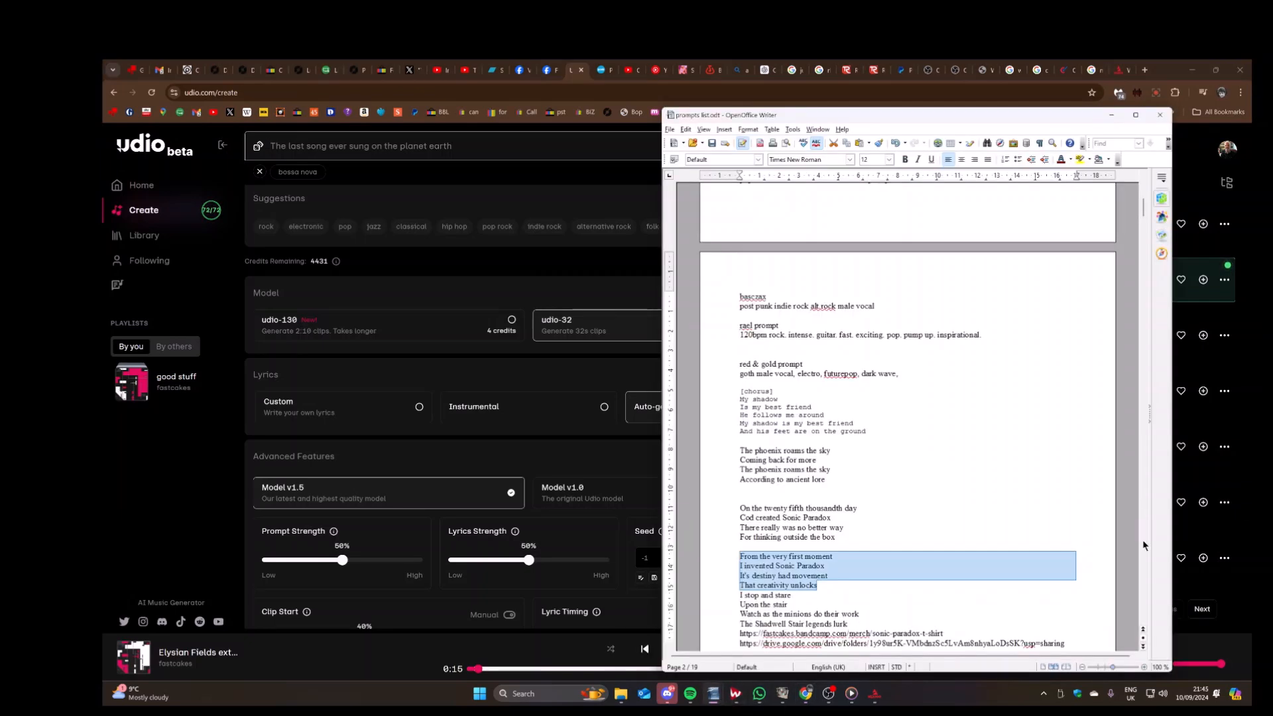
scroll(996, 402, up, 20)
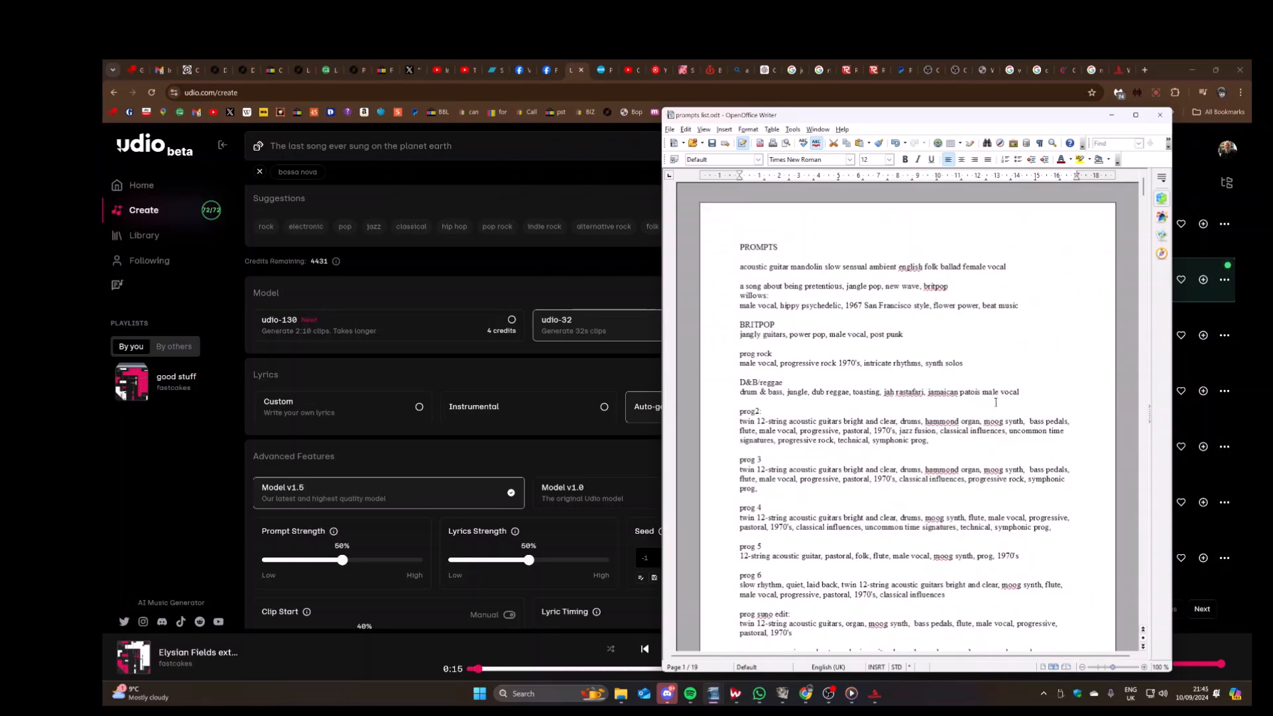
scroll(996, 401, down, 2)
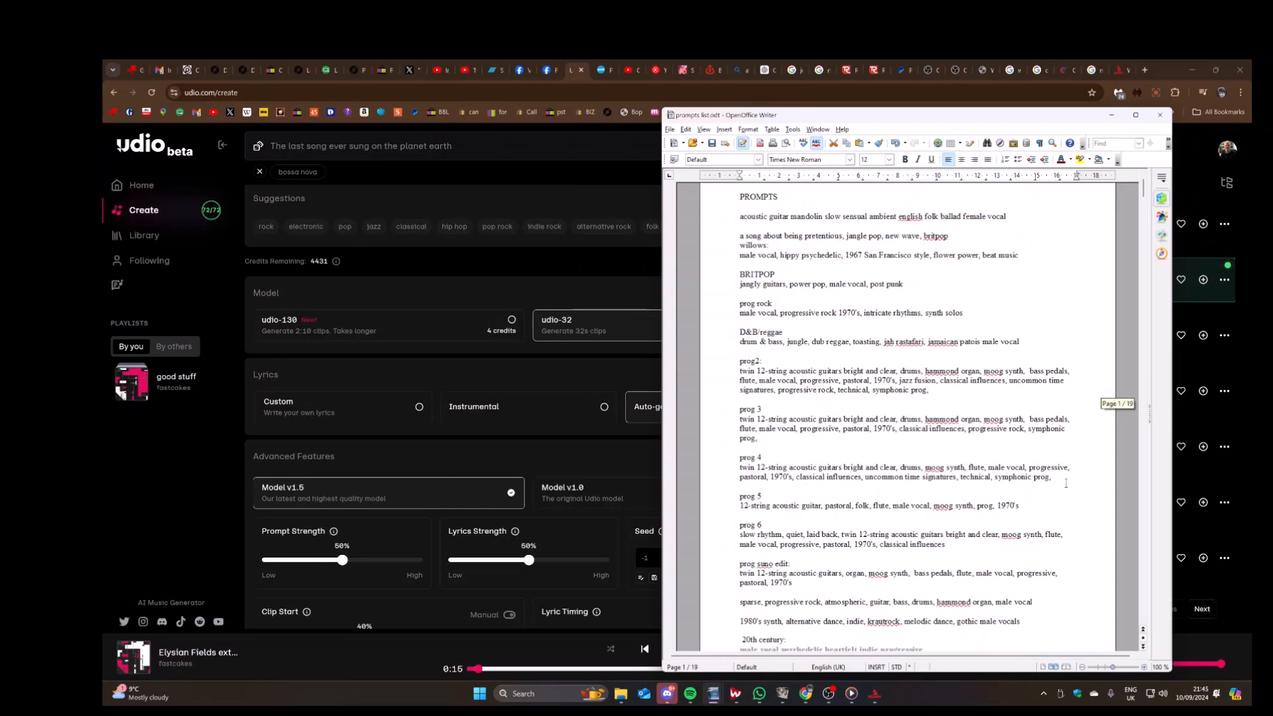
drag(1053, 478, 725, 460)
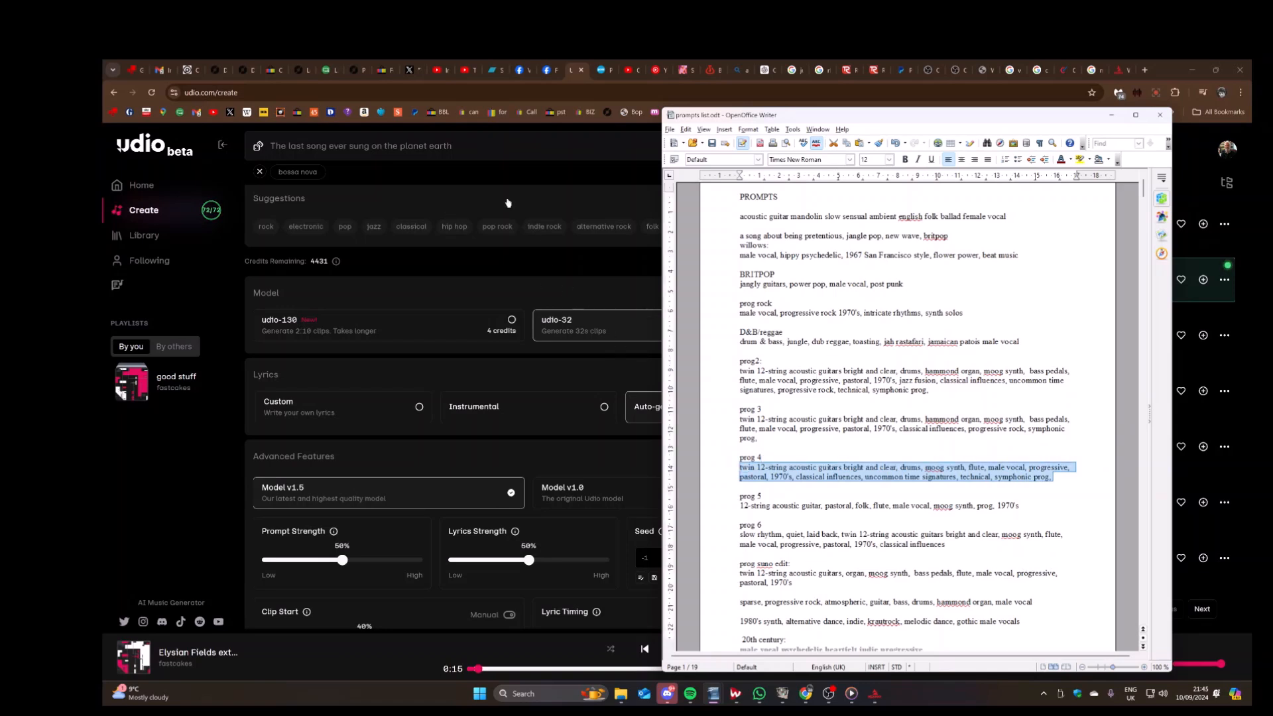
click(429, 149)
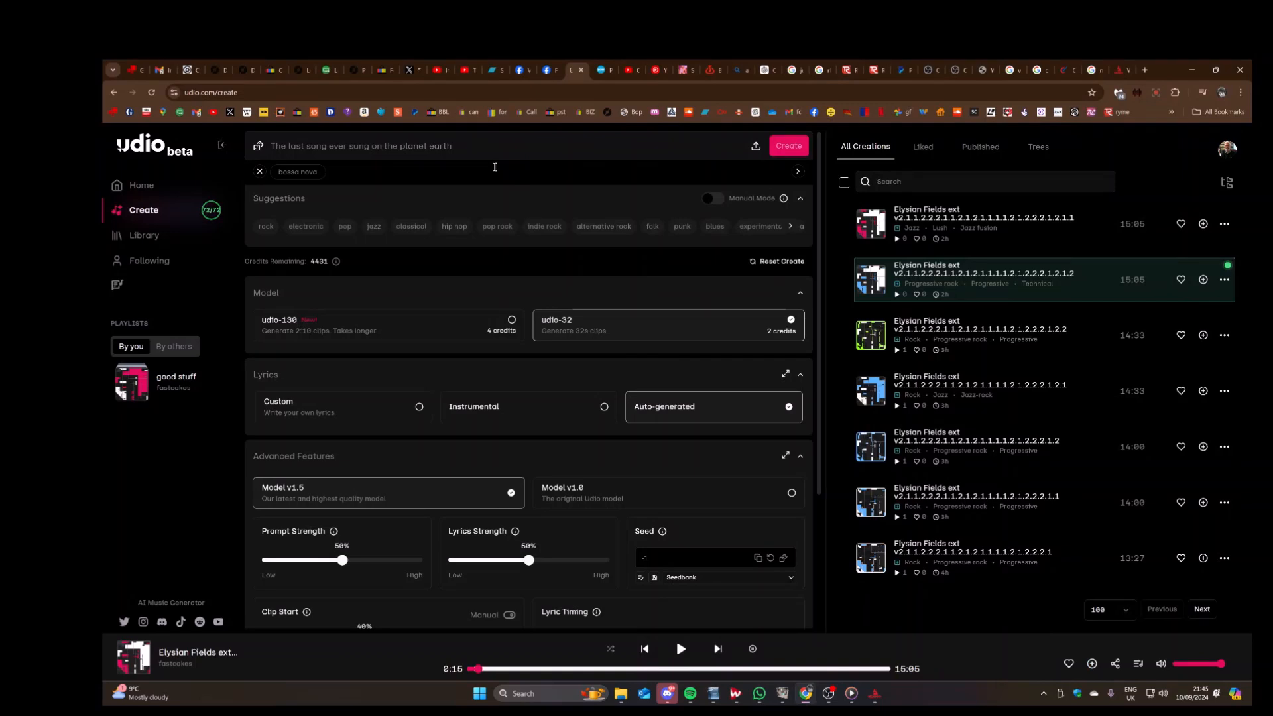
text(progressive, pastoral, 1970's, classical influences, uncommon time signatures, technical, symphonic prog,)
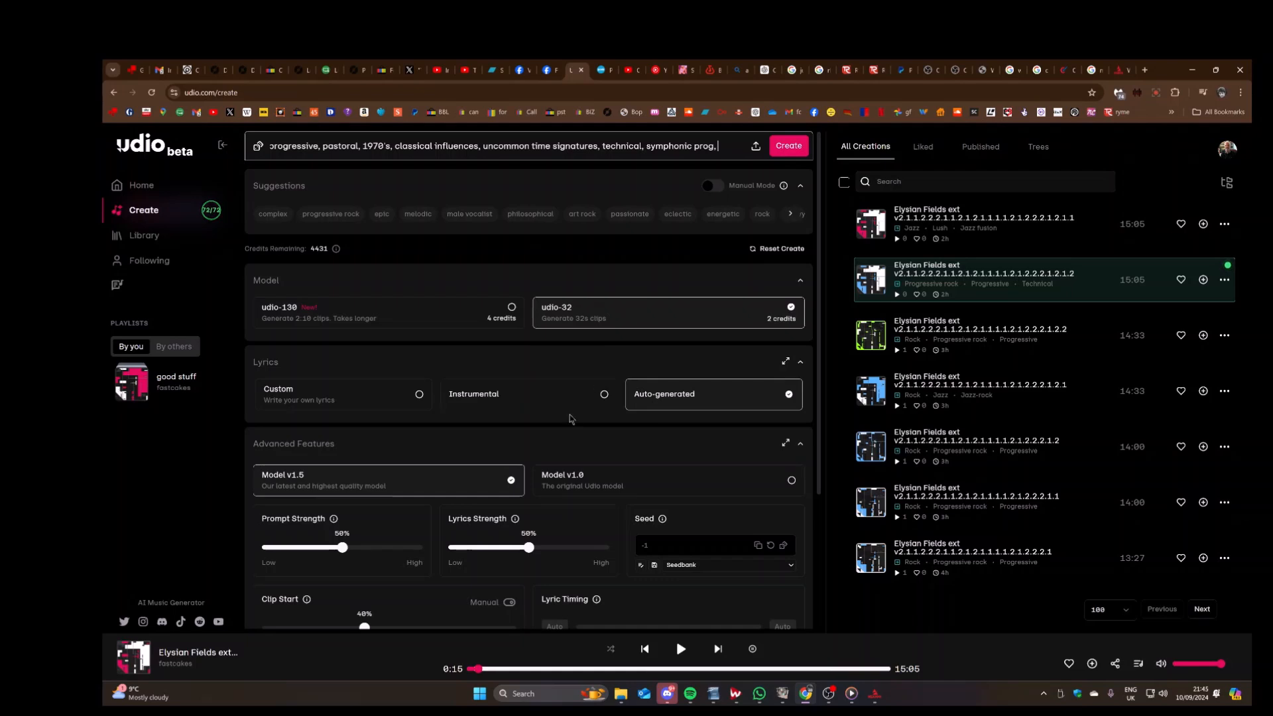
Set the lyrics to Instrumental and create the song with the udio-32 model
click(604, 395)
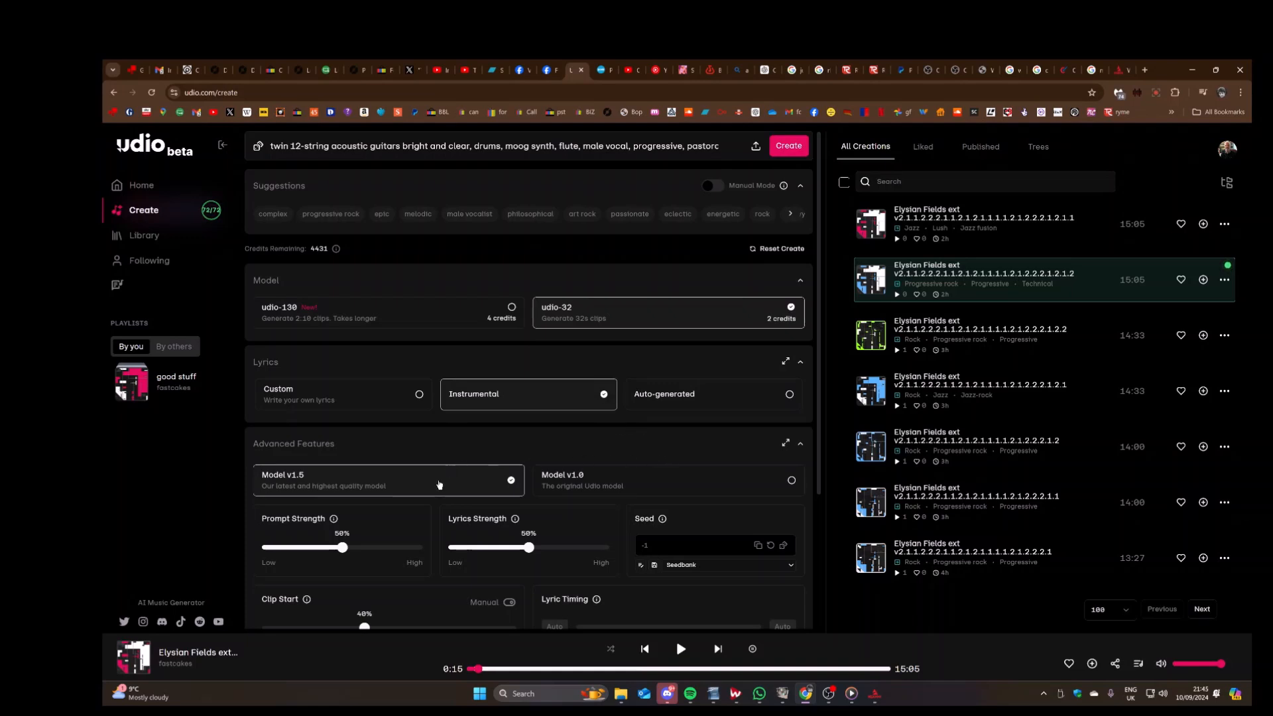
scroll(438, 484, down, 3)
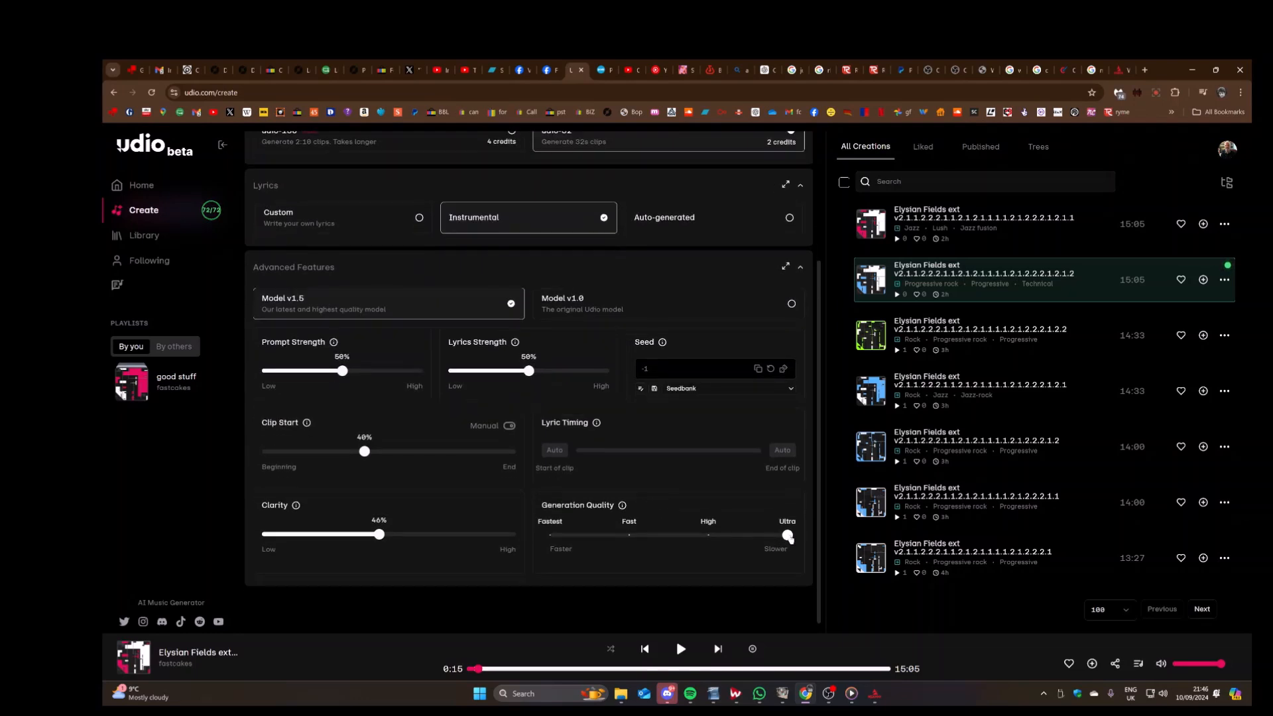
scroll(728, 525, up, 3)
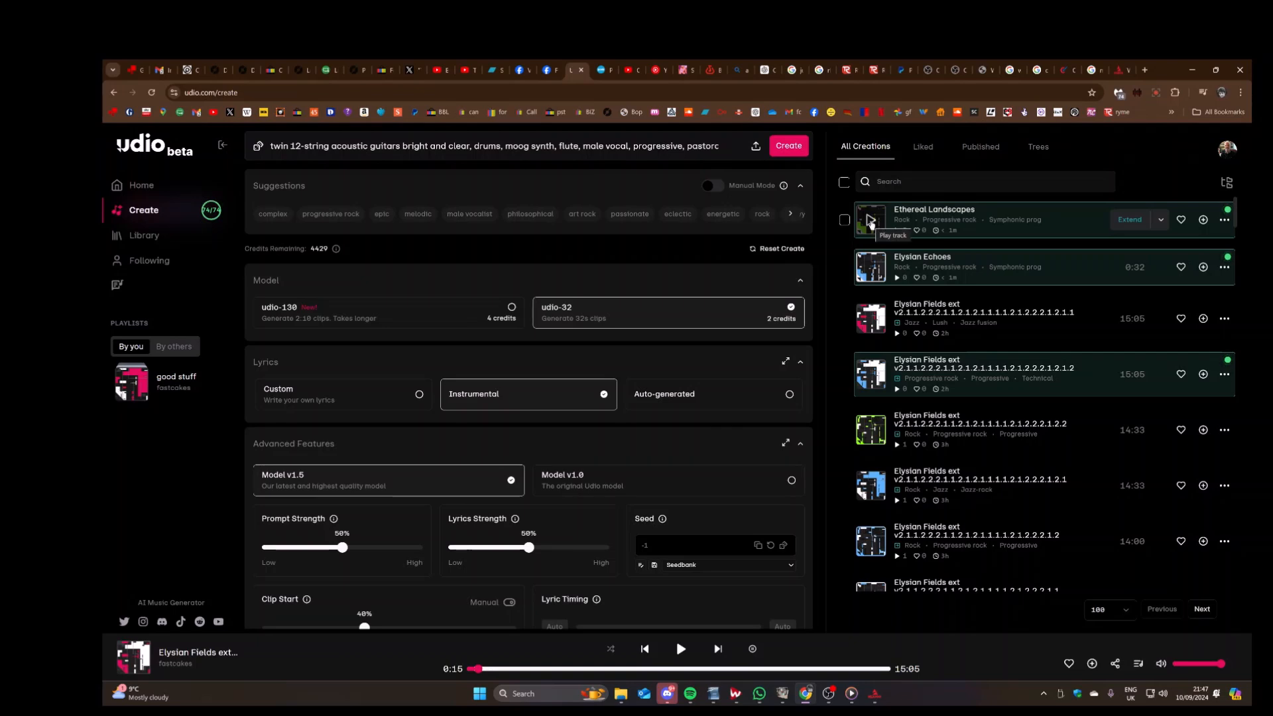
Listen to the new Ethereal Landscapes and Elysian Echoes clips and mark Elysian Echoes as liked
click(871, 222)
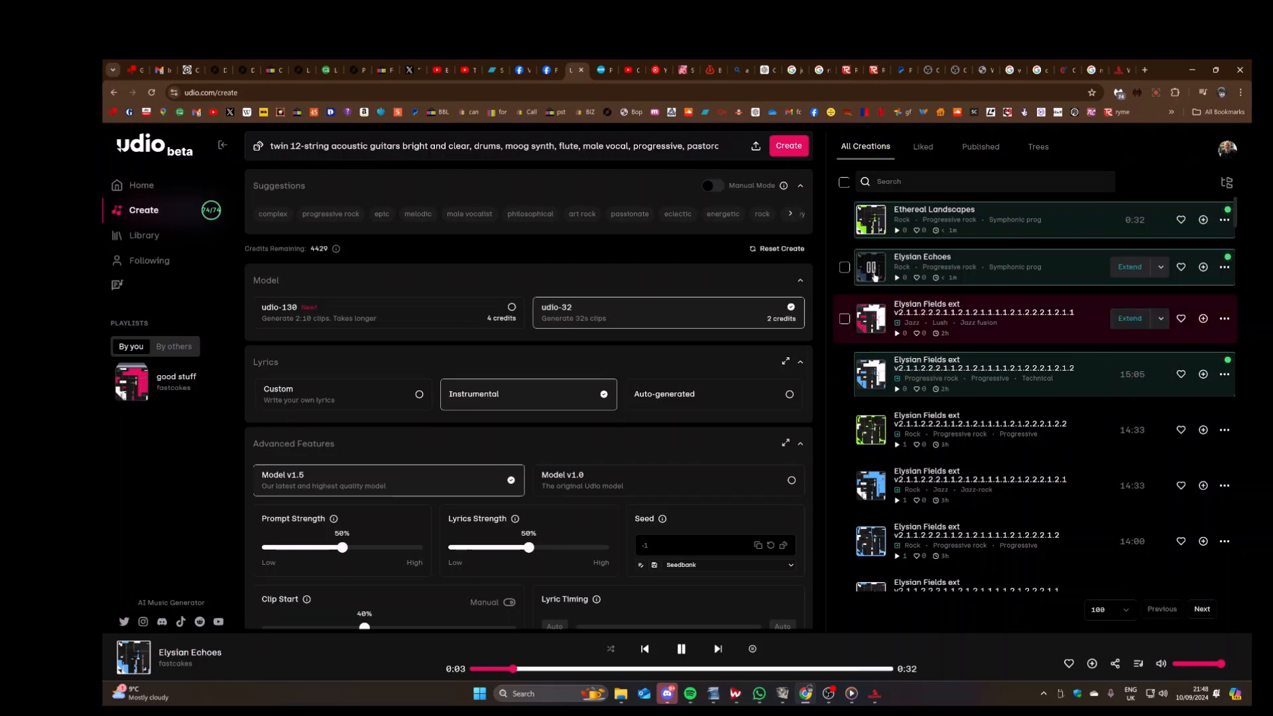
click(874, 267)
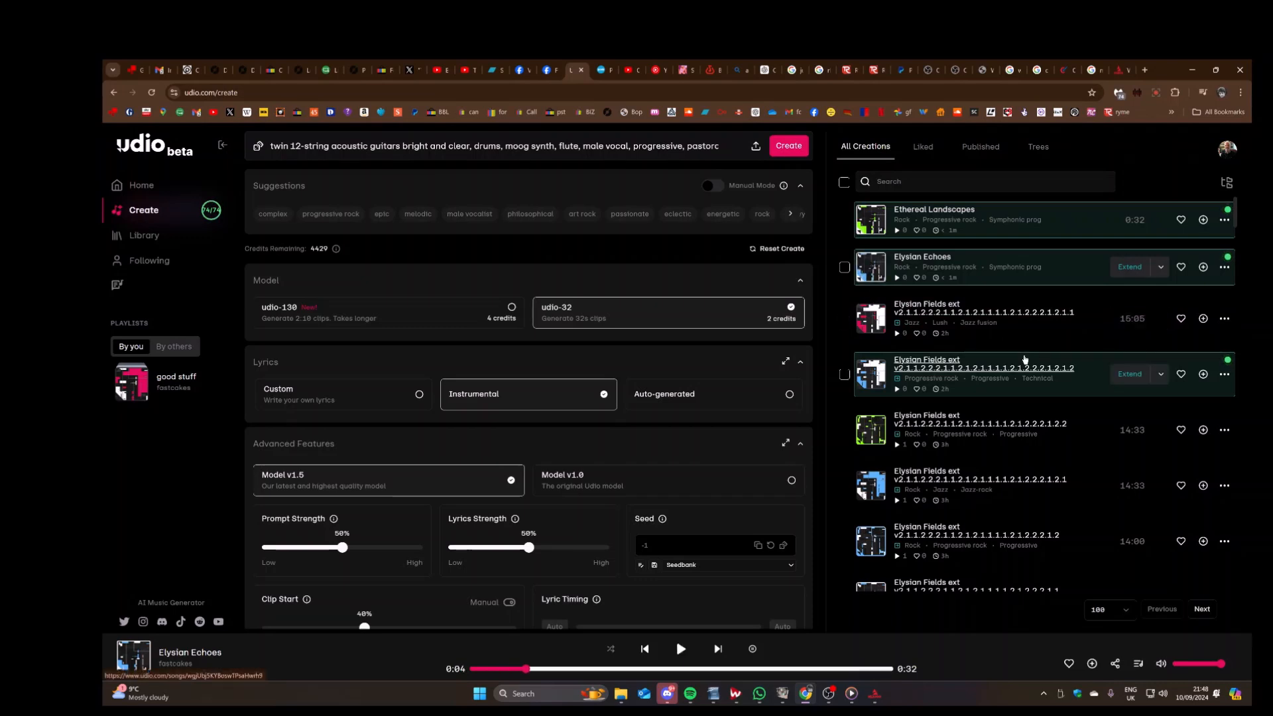
mouse_move(1024, 360)
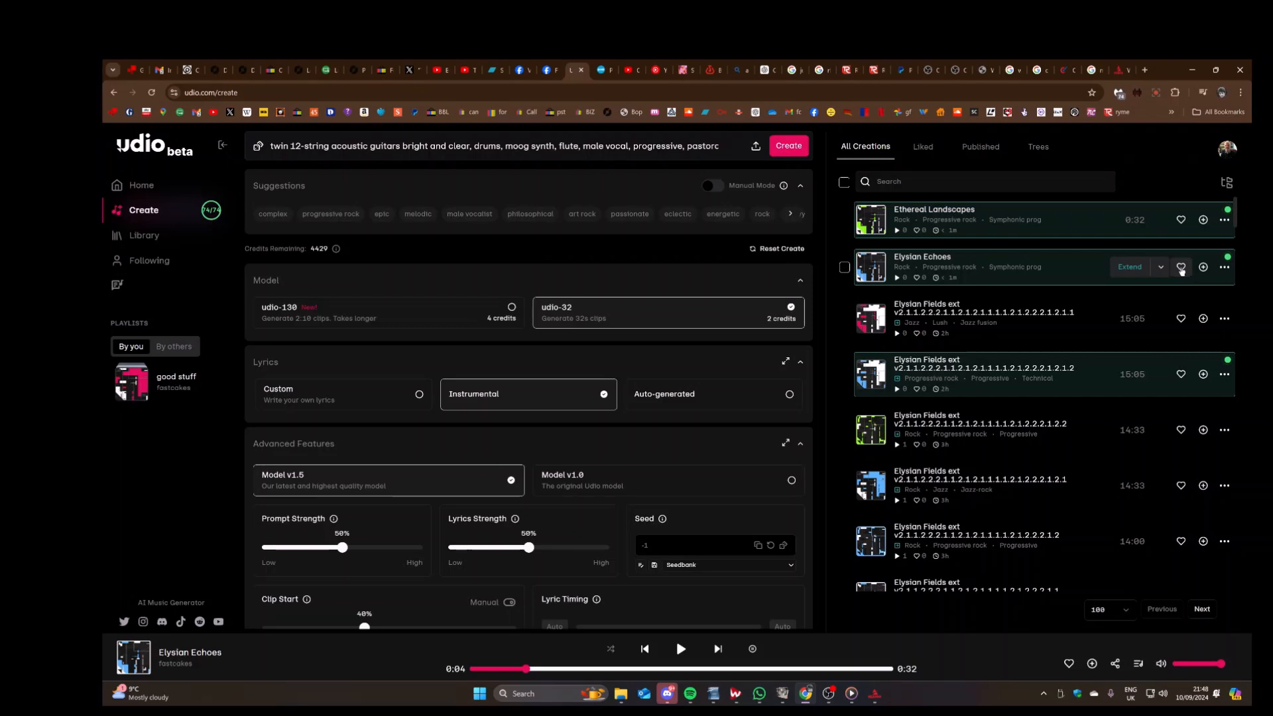
click(1181, 268)
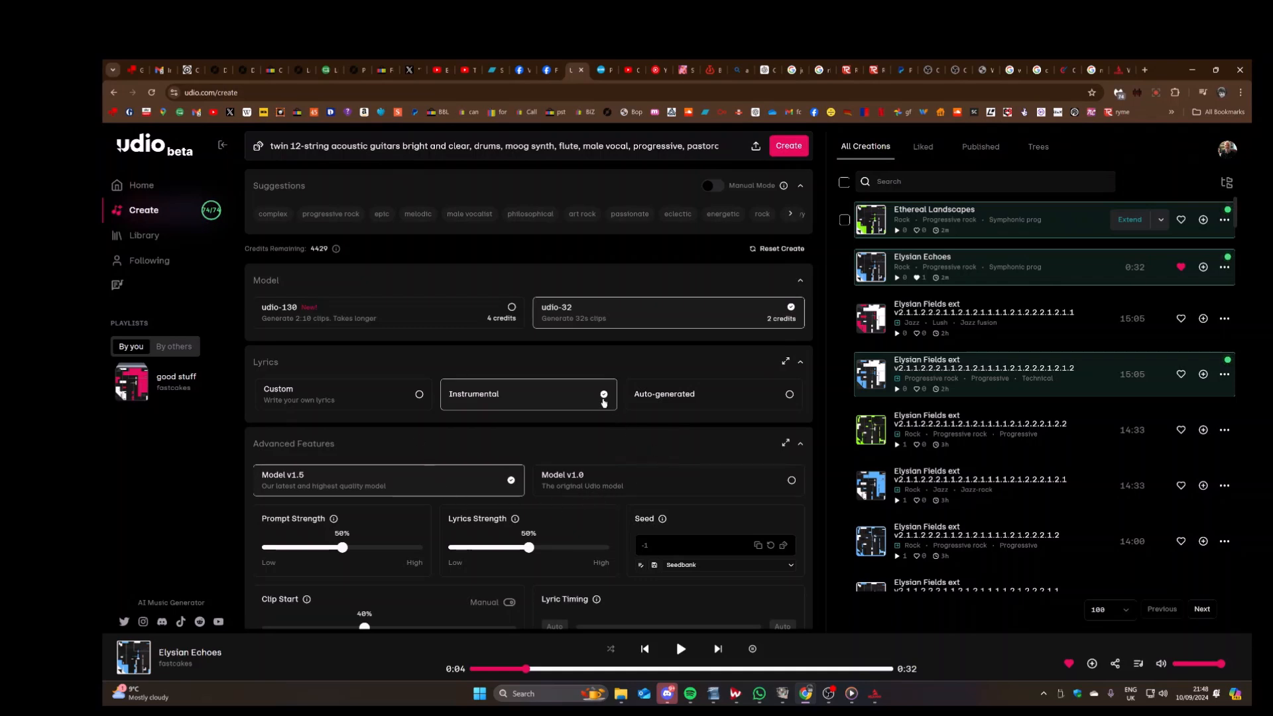
Extend Ethereal Landscapes with an instrumental section after it and play the ext v2 and ext v1 results
click(604, 403)
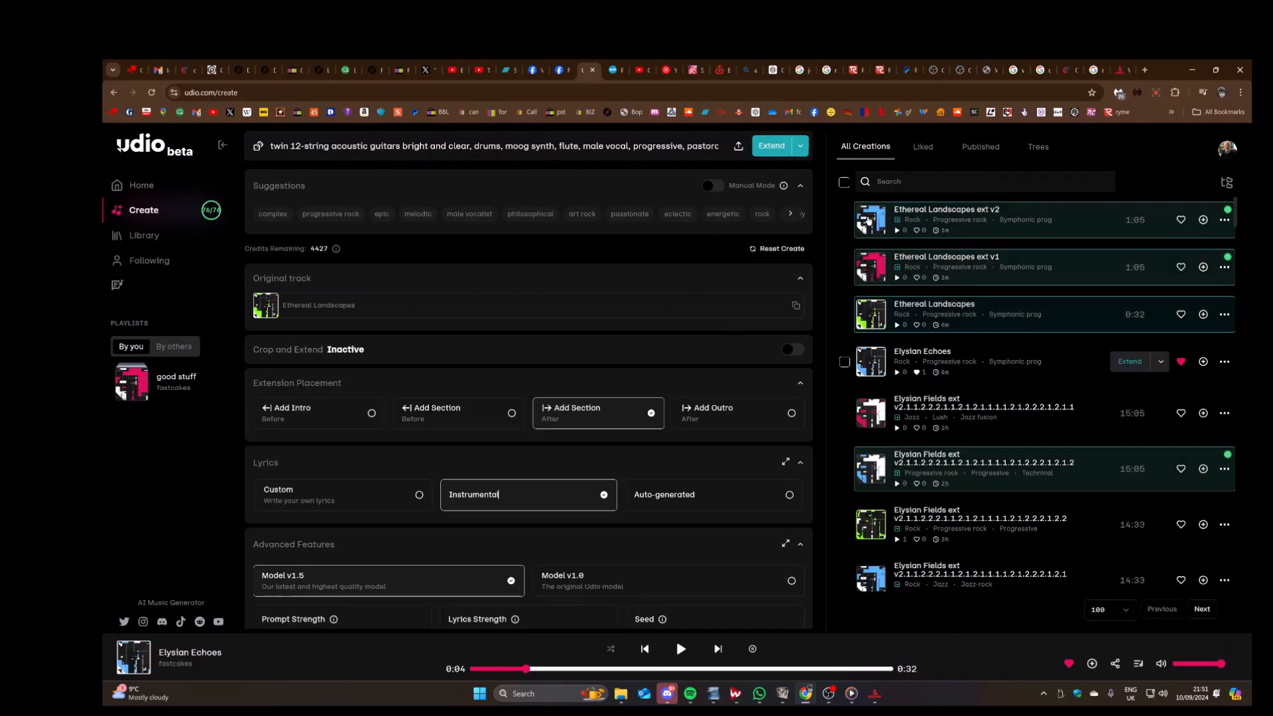
click(870, 219)
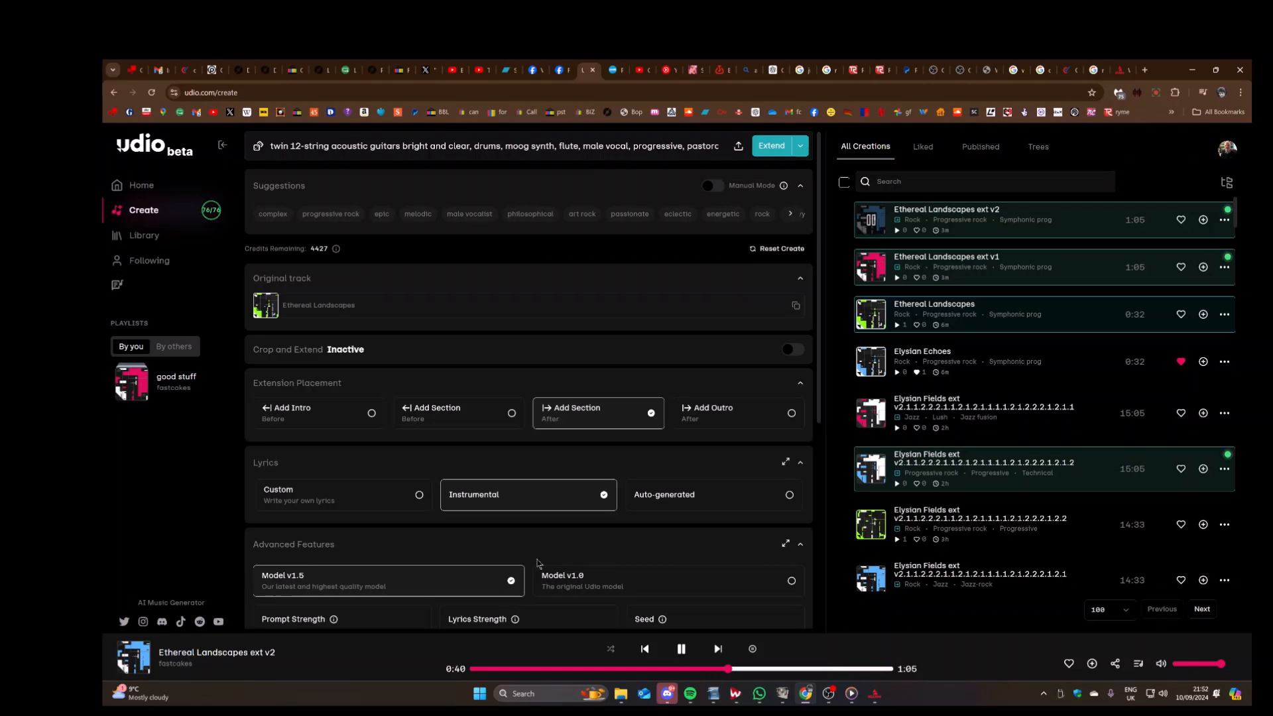
click(871, 222)
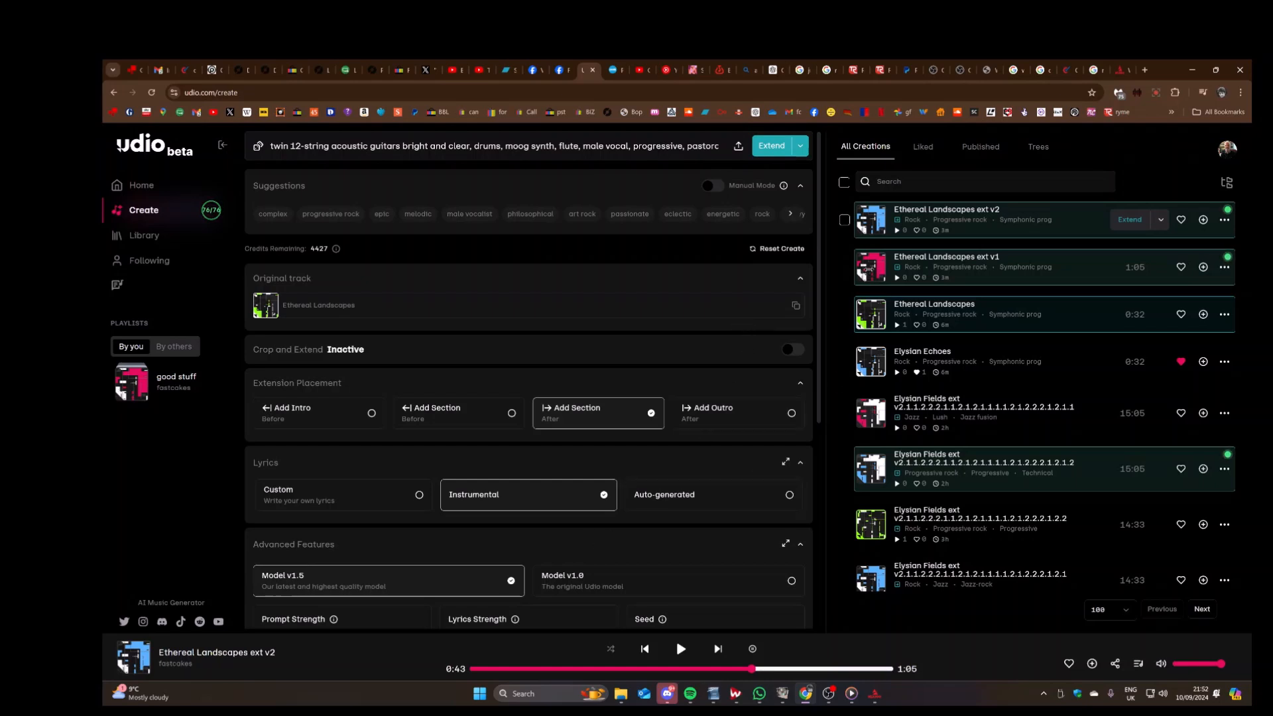
click(869, 268)
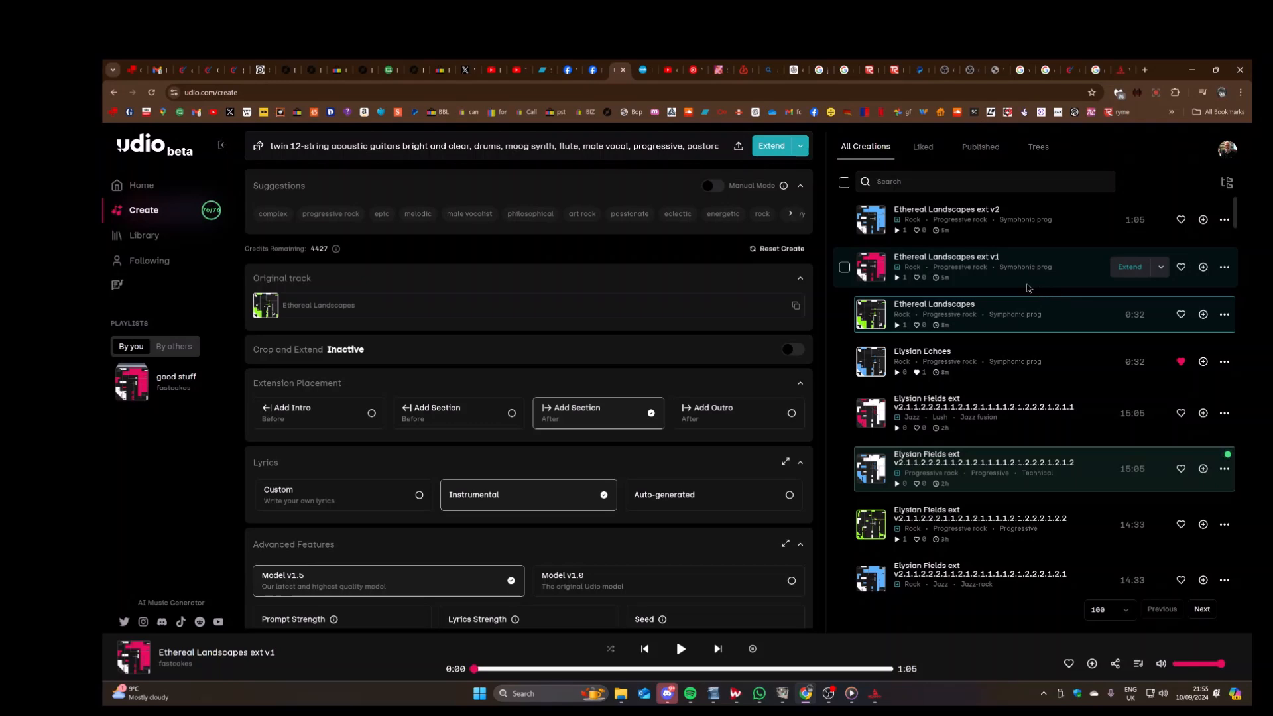
Extend Ethereal Landscapes ext v1 with another instrumental section after it and play ext v1 from a point near its start
click(1138, 269)
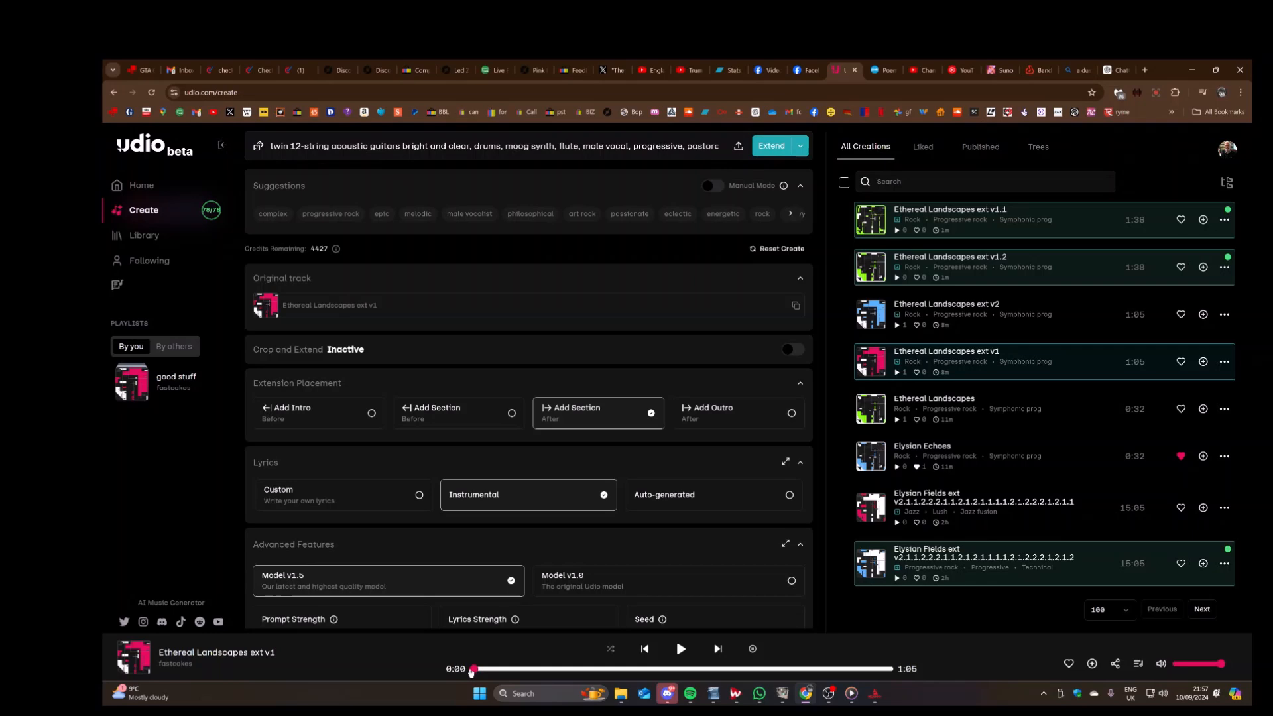
click(529, 673)
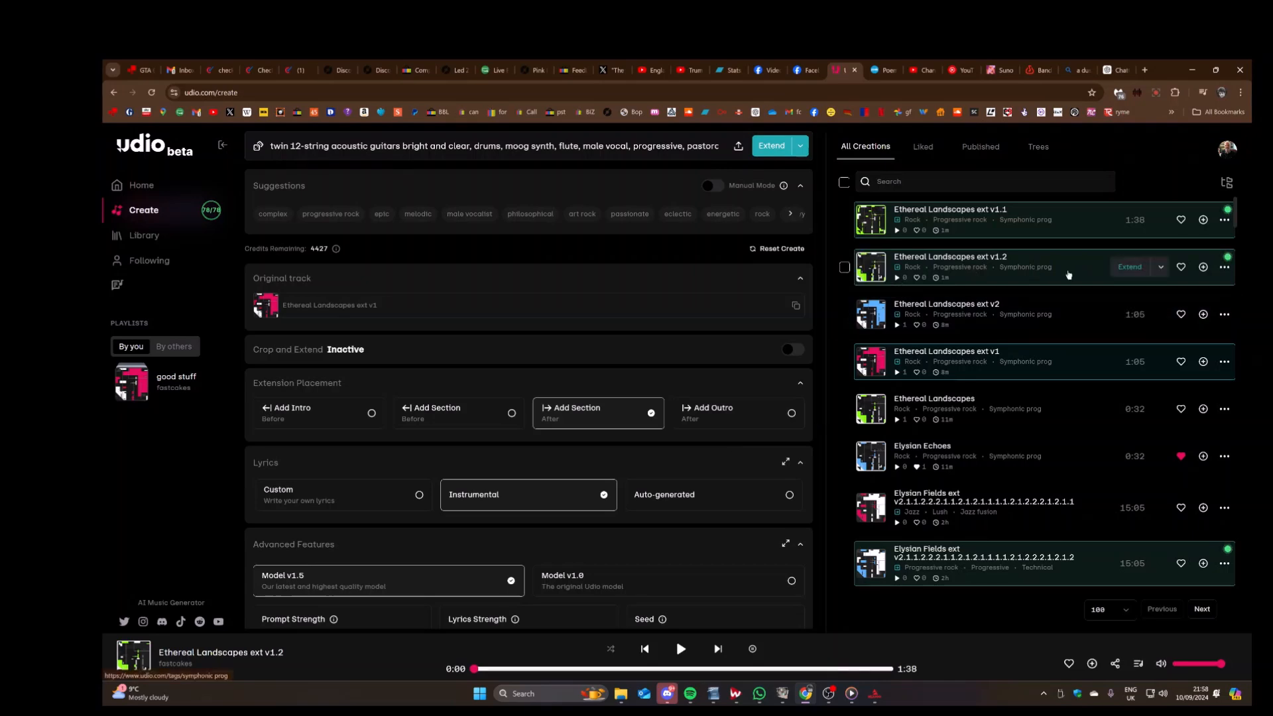
Choose Ethereal Landscapes ext v1.2 as the track to extend and switch its lyrics to Custom
click(1130, 268)
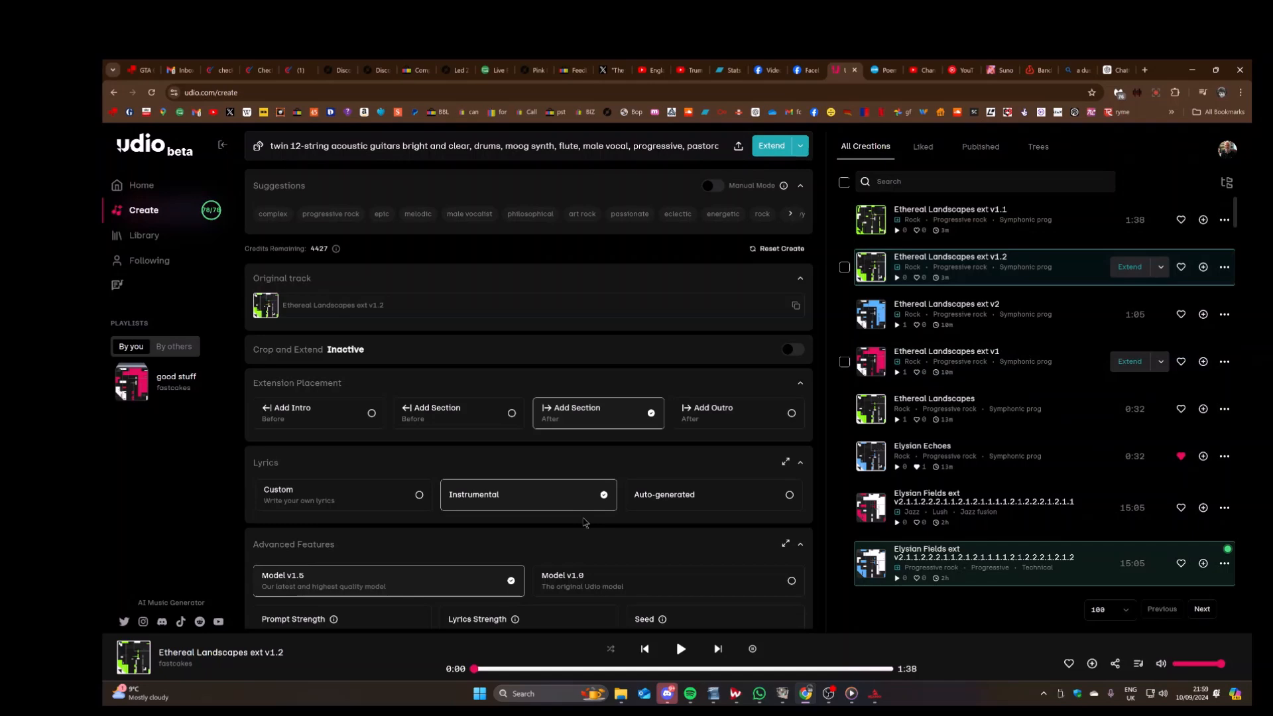
click(419, 496)
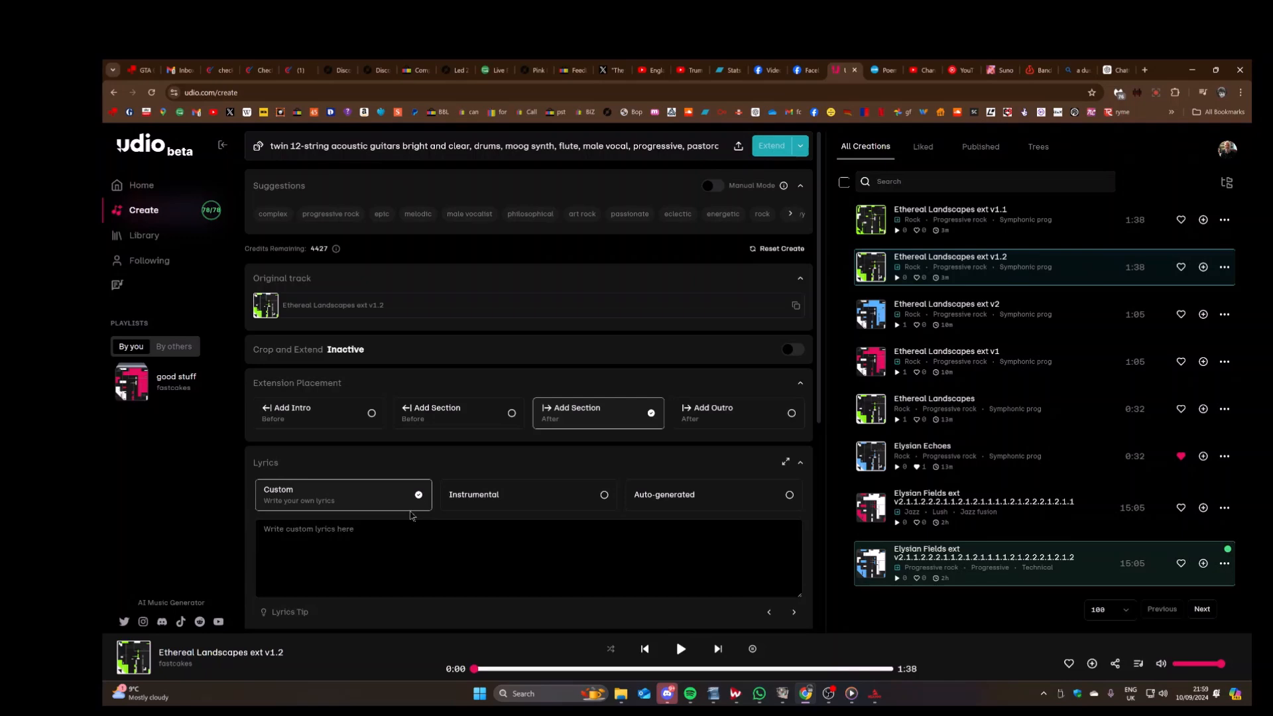
click(336, 530)
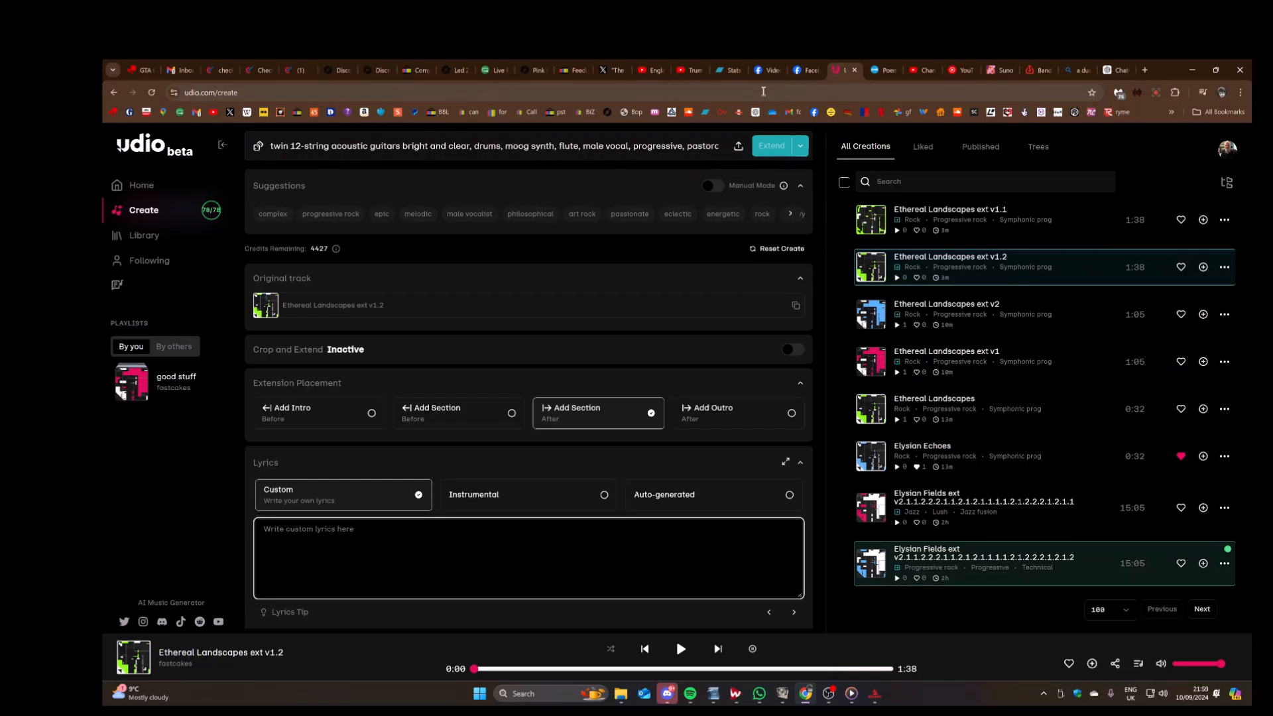
Switch to poets.org and open the poem "The Triumph of Time" from the public domain list
click(887, 70)
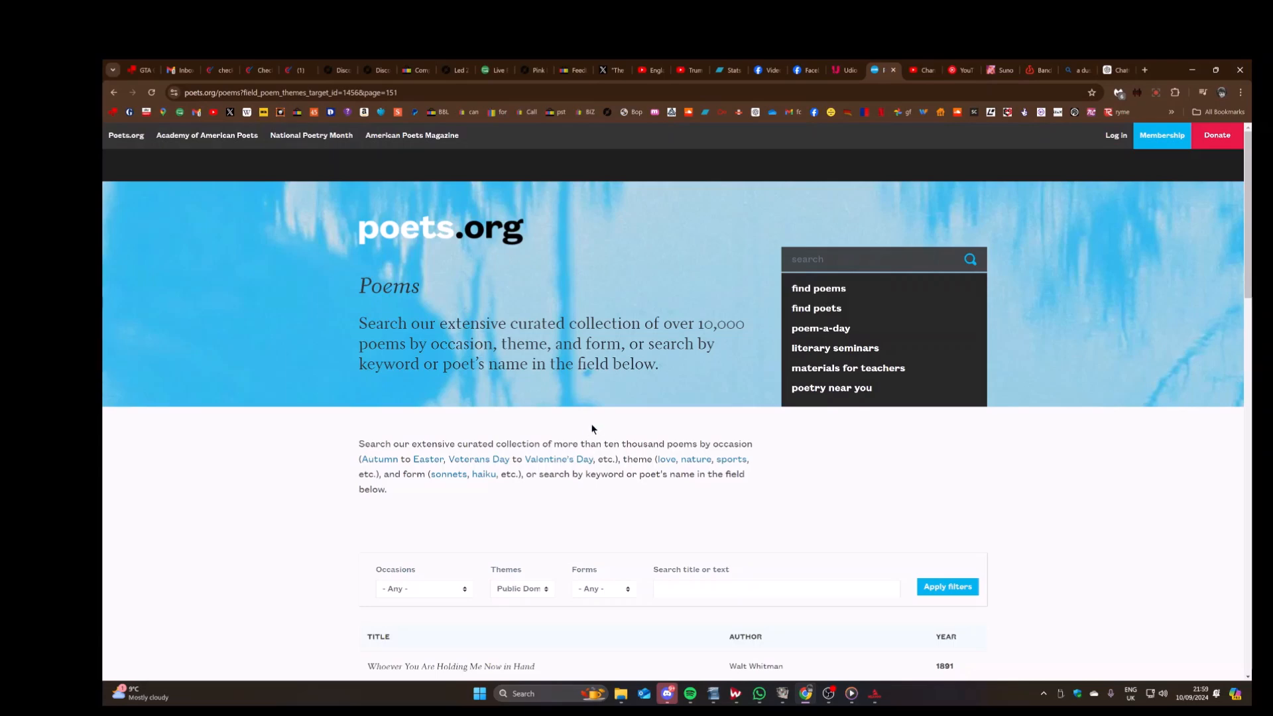
scroll(591, 423, down, 2)
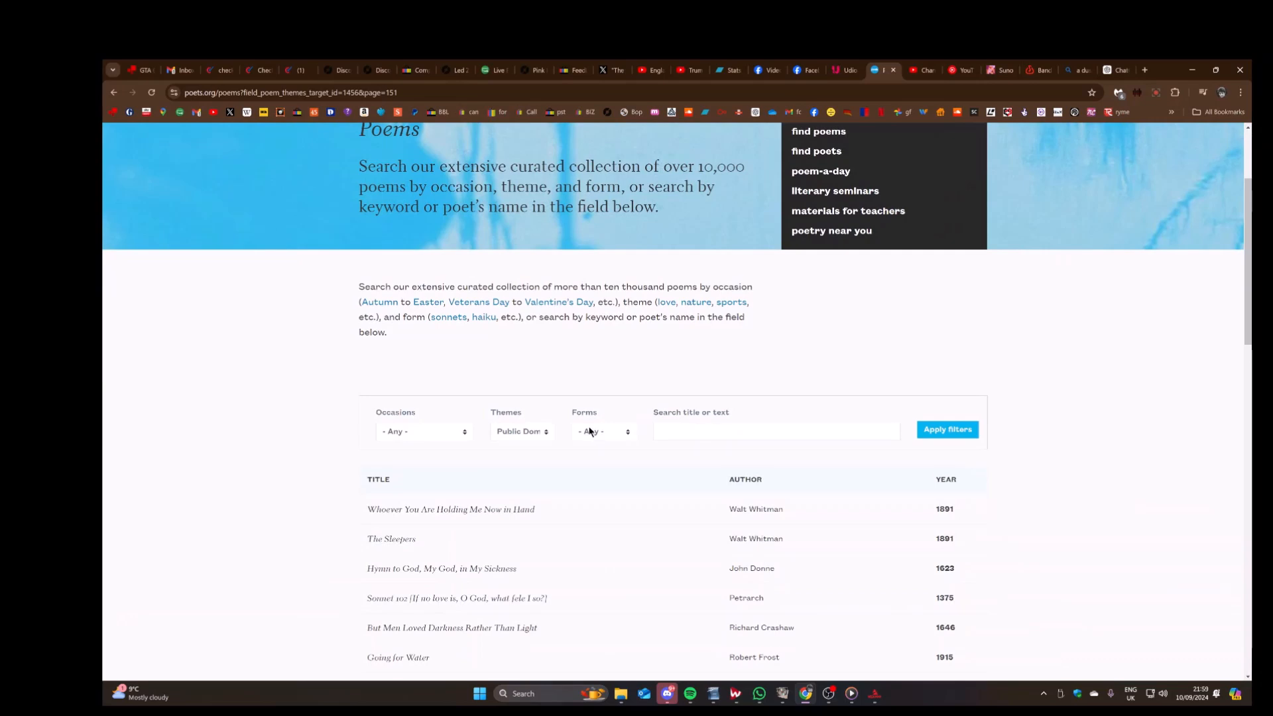
scroll(591, 432, down, 2)
scroll(588, 434, down, 2)
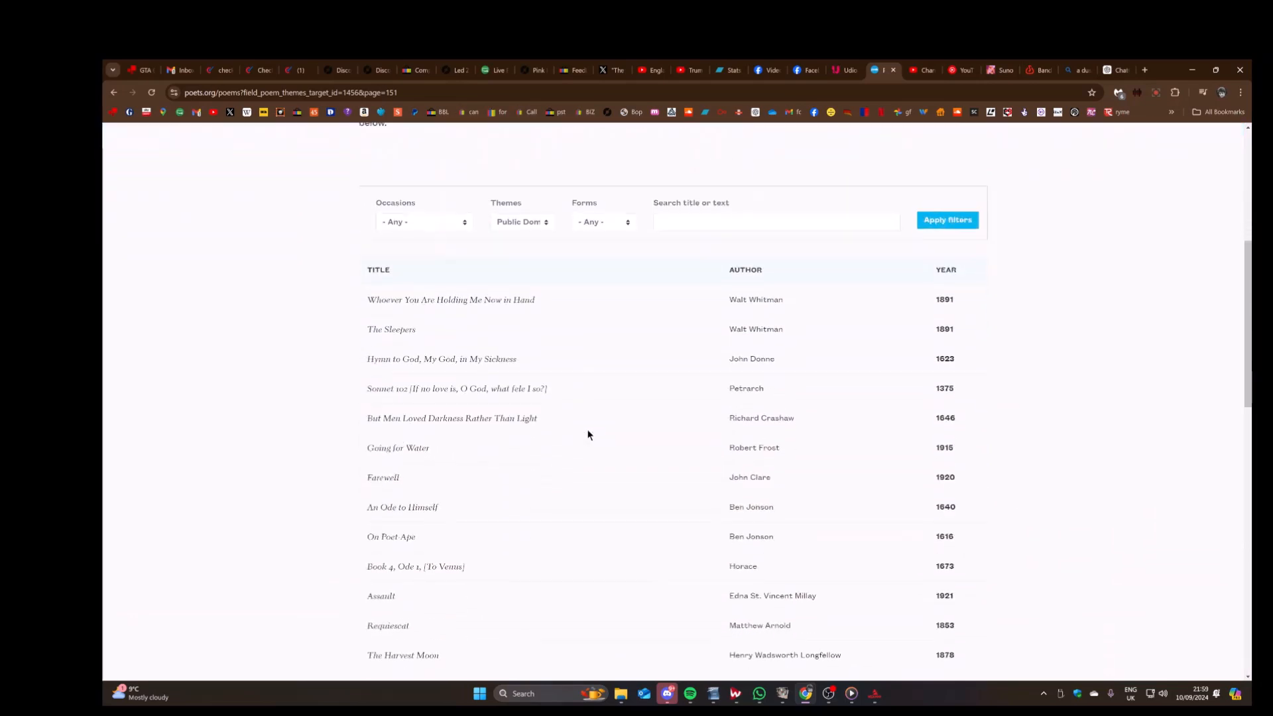
scroll(587, 434, down, 3)
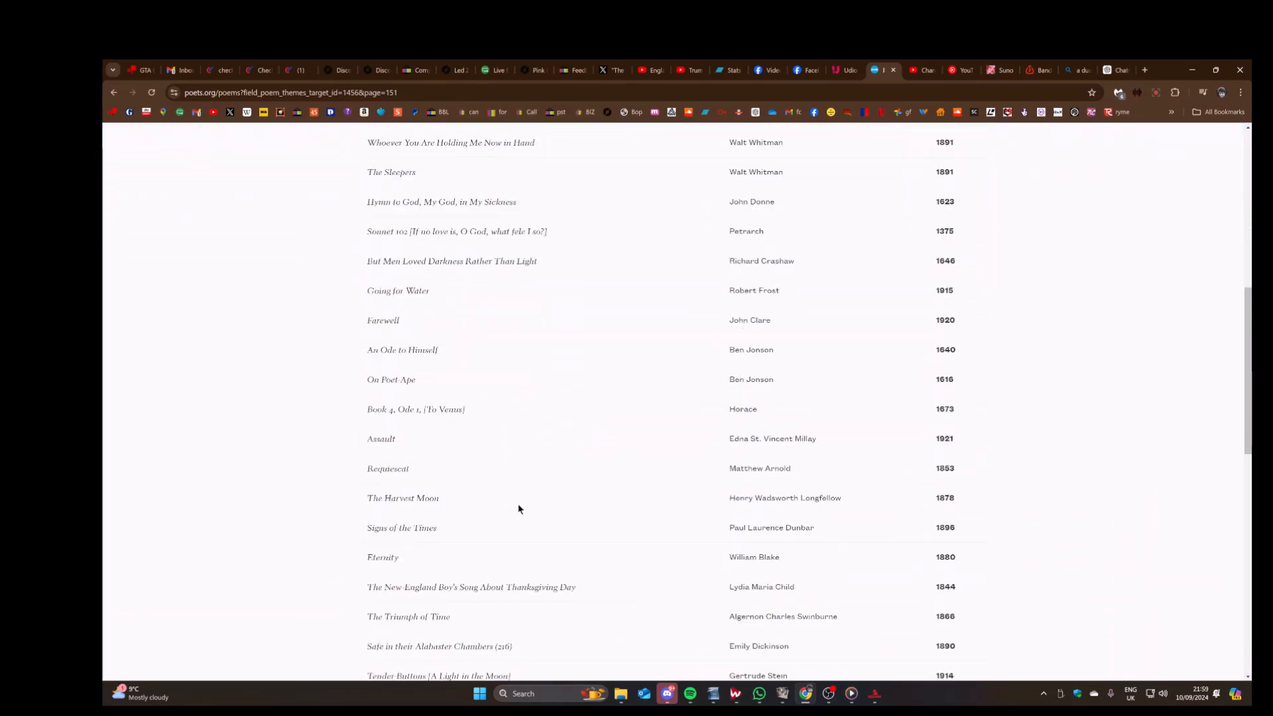
scroll(599, 491, down, 2)
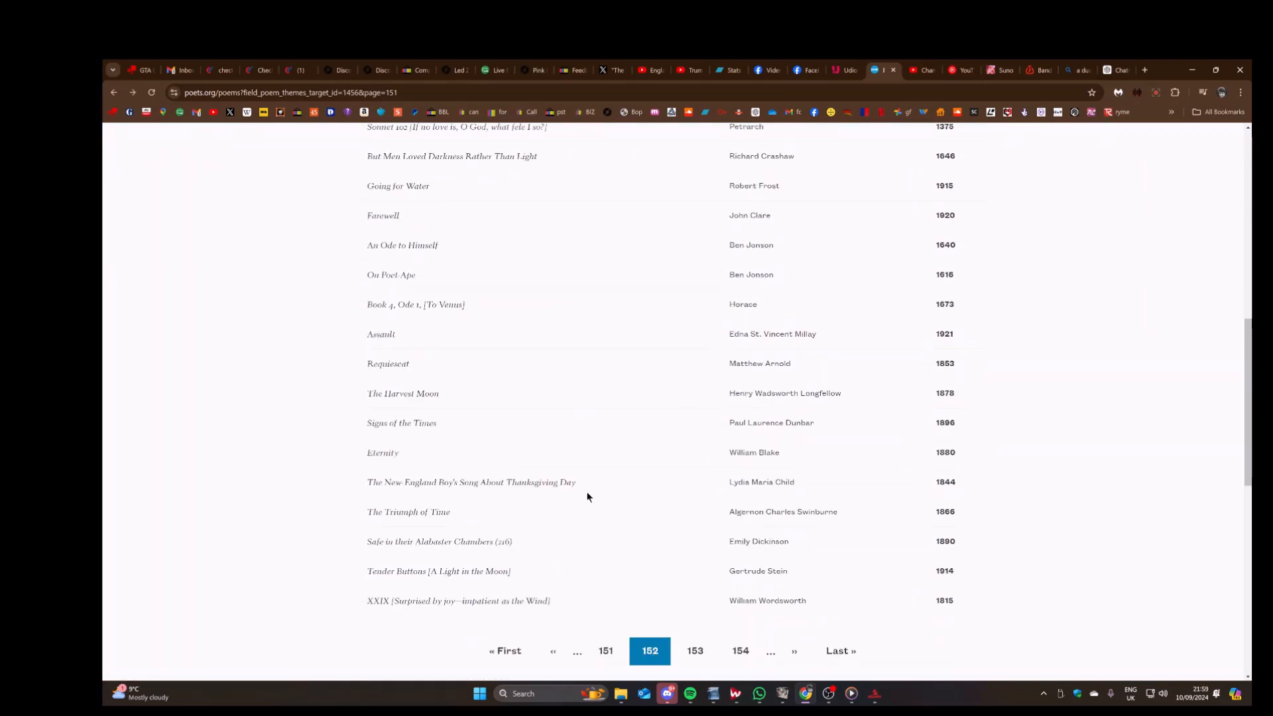
click(416, 514)
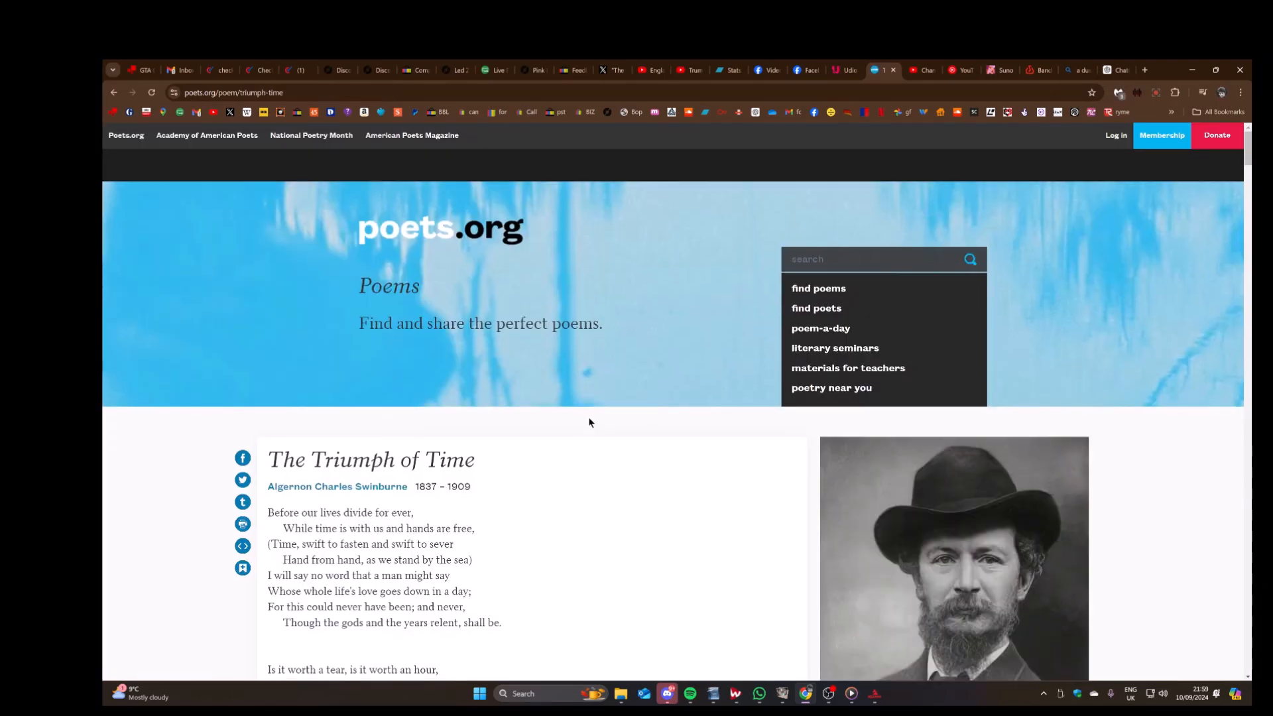
Copy the first four lines of the poem, from "Before our lives divide for ever" to "as we stand by the sea"
scroll(590, 421, down, 2)
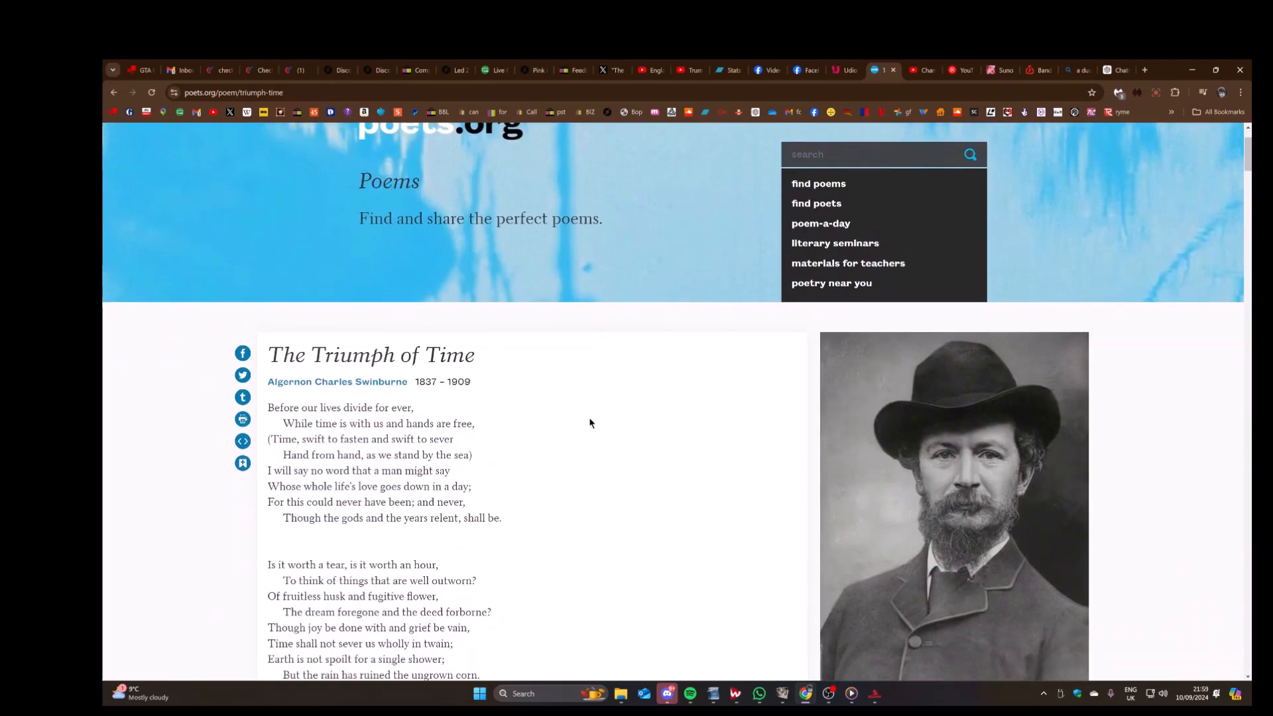
scroll(589, 423, down, 1)
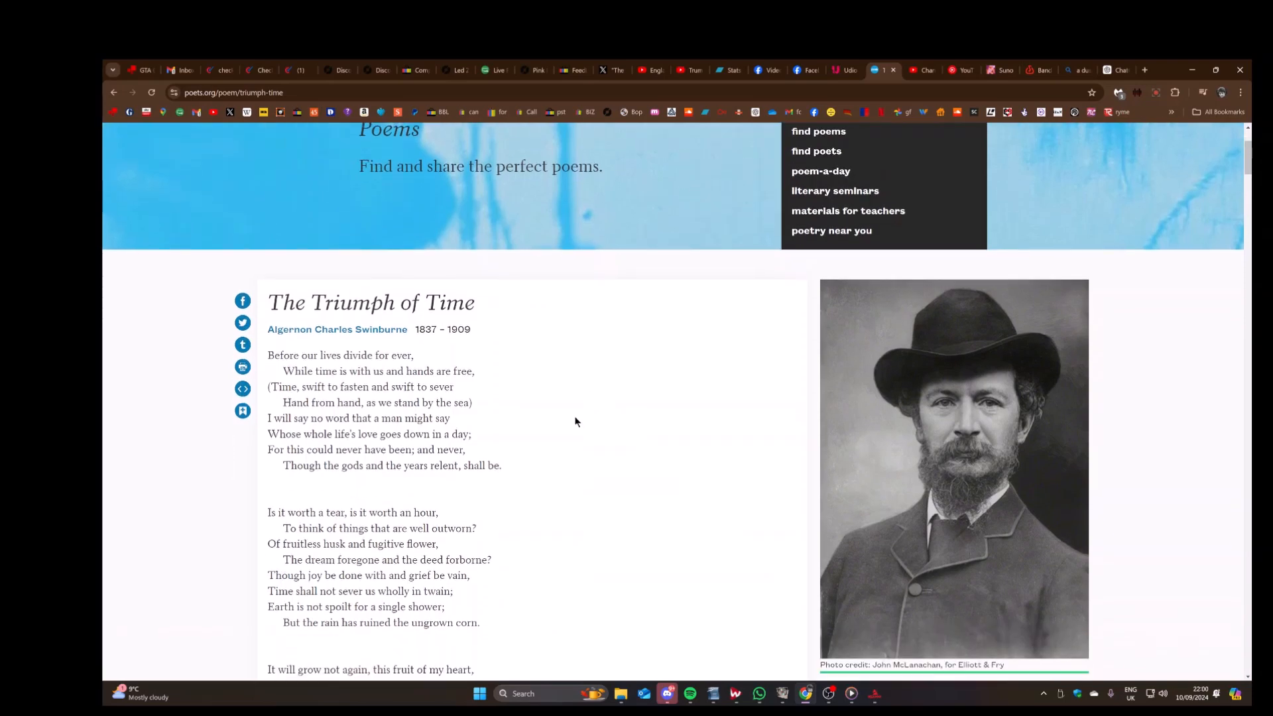
drag(475, 404, 267, 355)
key(ctrl+c)
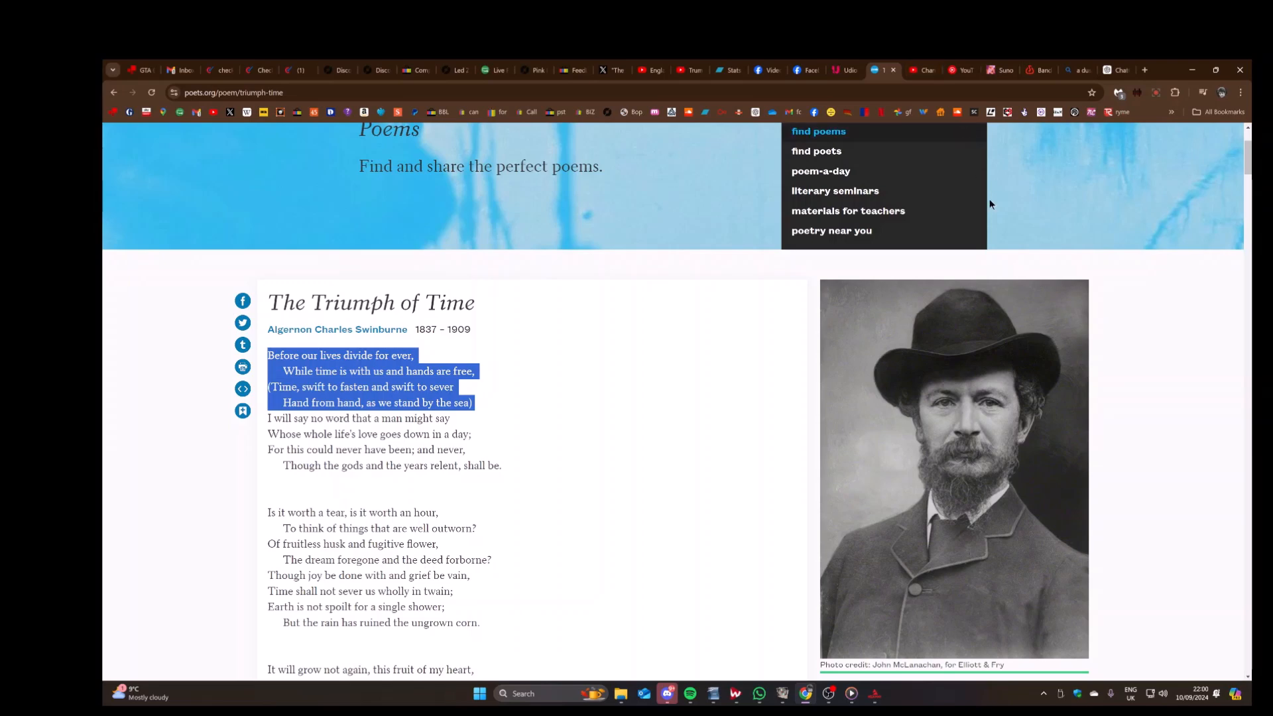
Return to Udio and fill the custom lyrics with a [verse] tag followed by the four copied poem lines
click(845, 70)
click(313, 537)
text([)
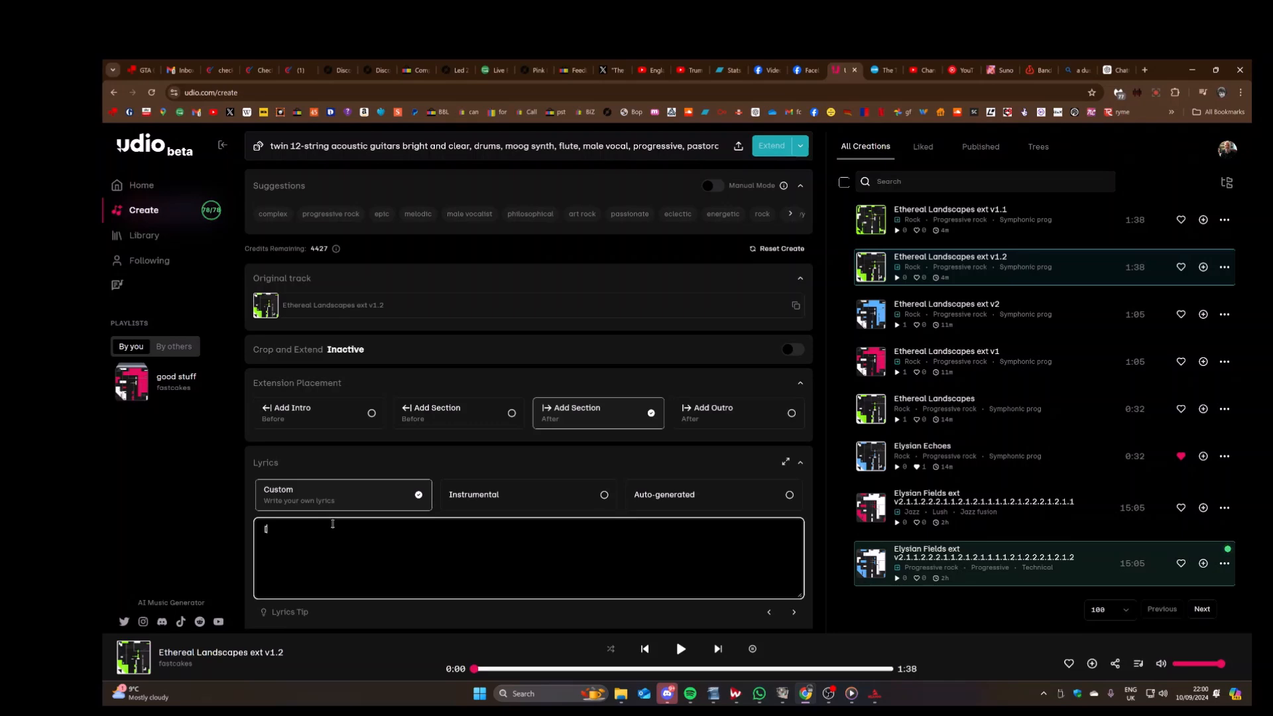
text(verse])
key(Return)
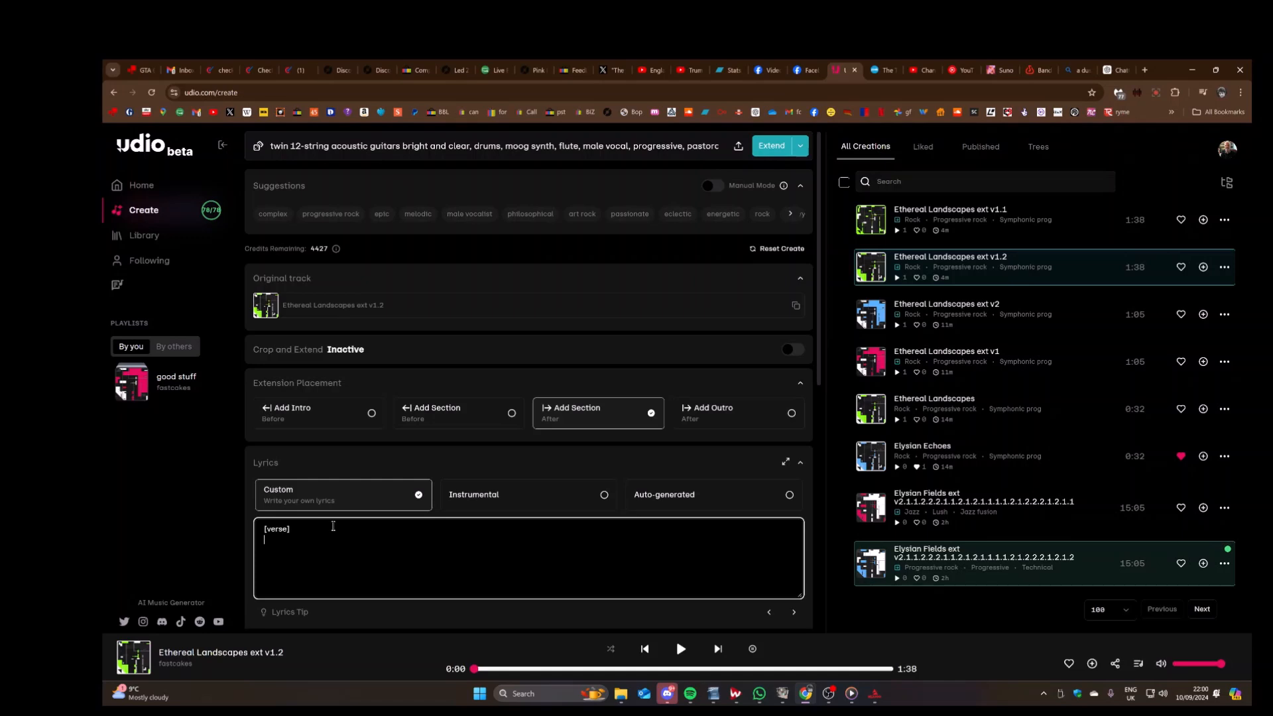
key(ctrl+v)
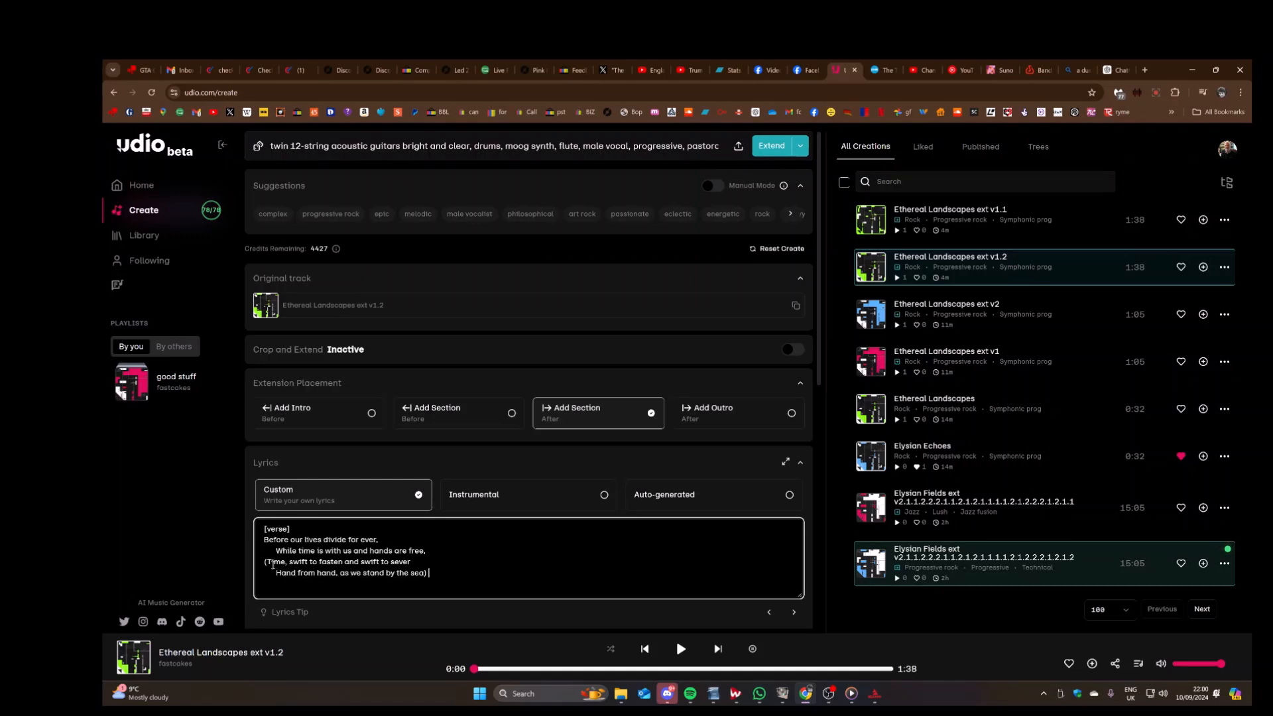
Remove the parentheses around the last two lyric lines and generate the extension of Ethereal Landscapes ext v1.2
key(BackSpace)
click(429, 594)
click(777, 147)
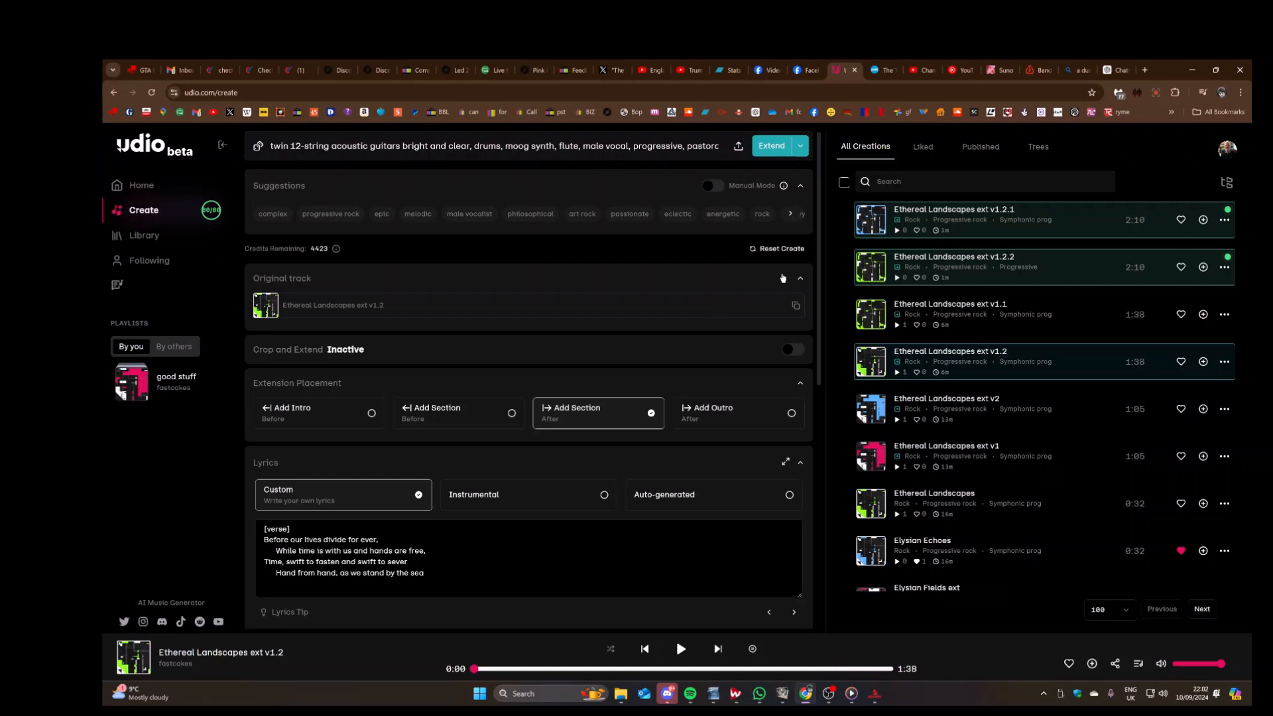
Listen to Ethereal Landscapes ext v1.2.1 and v1.2.2, and set up v1.2.2 for extension with Instrumental lyrics
mouse_move(906, 274)
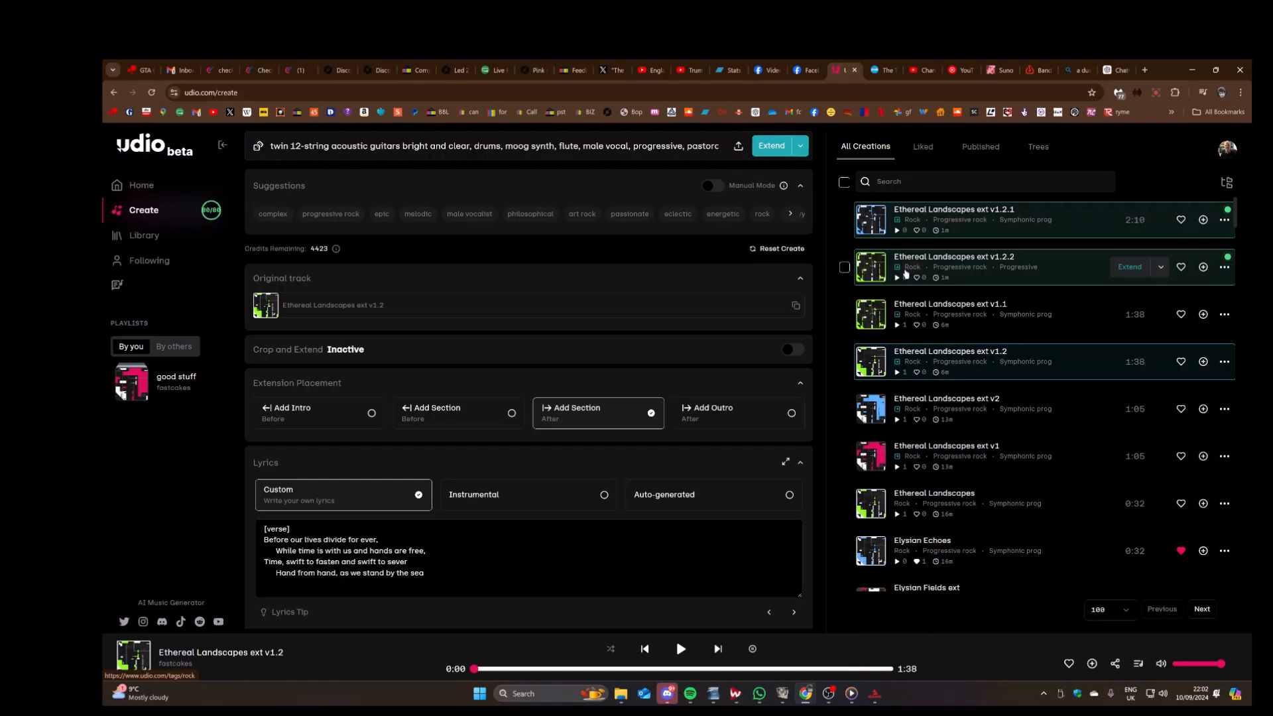
click(899, 277)
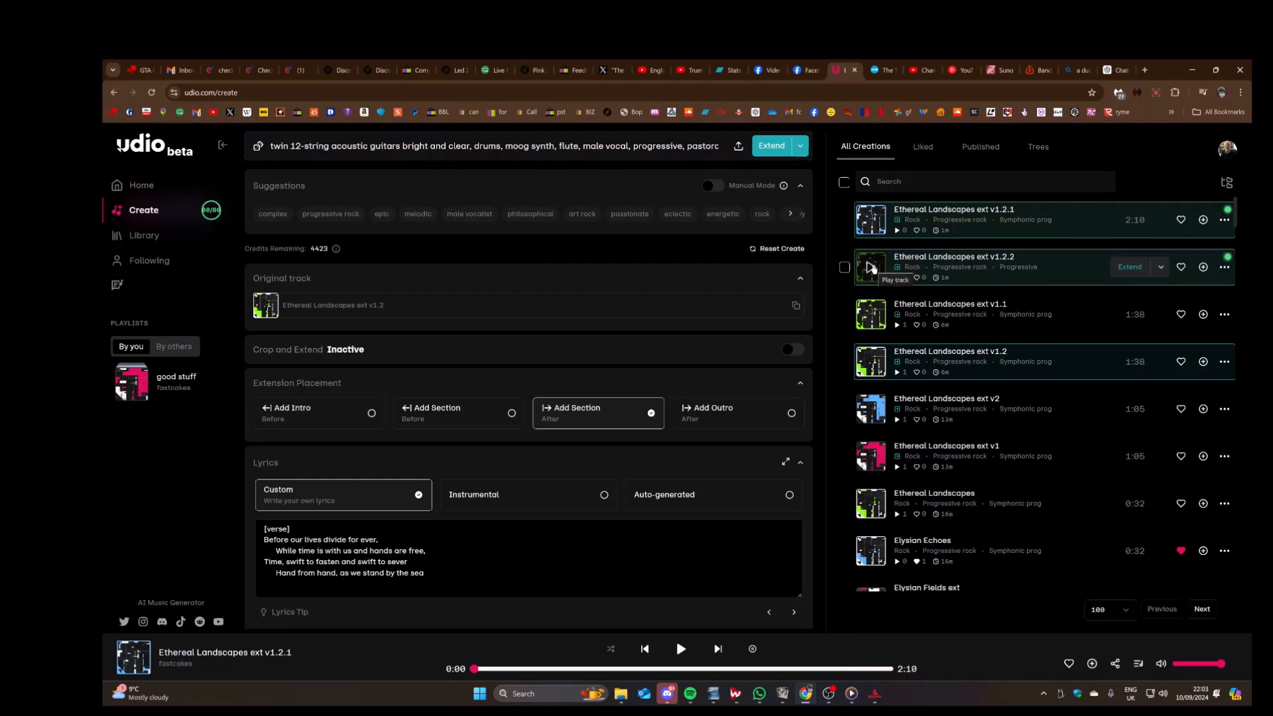
click(871, 267)
click(1130, 267)
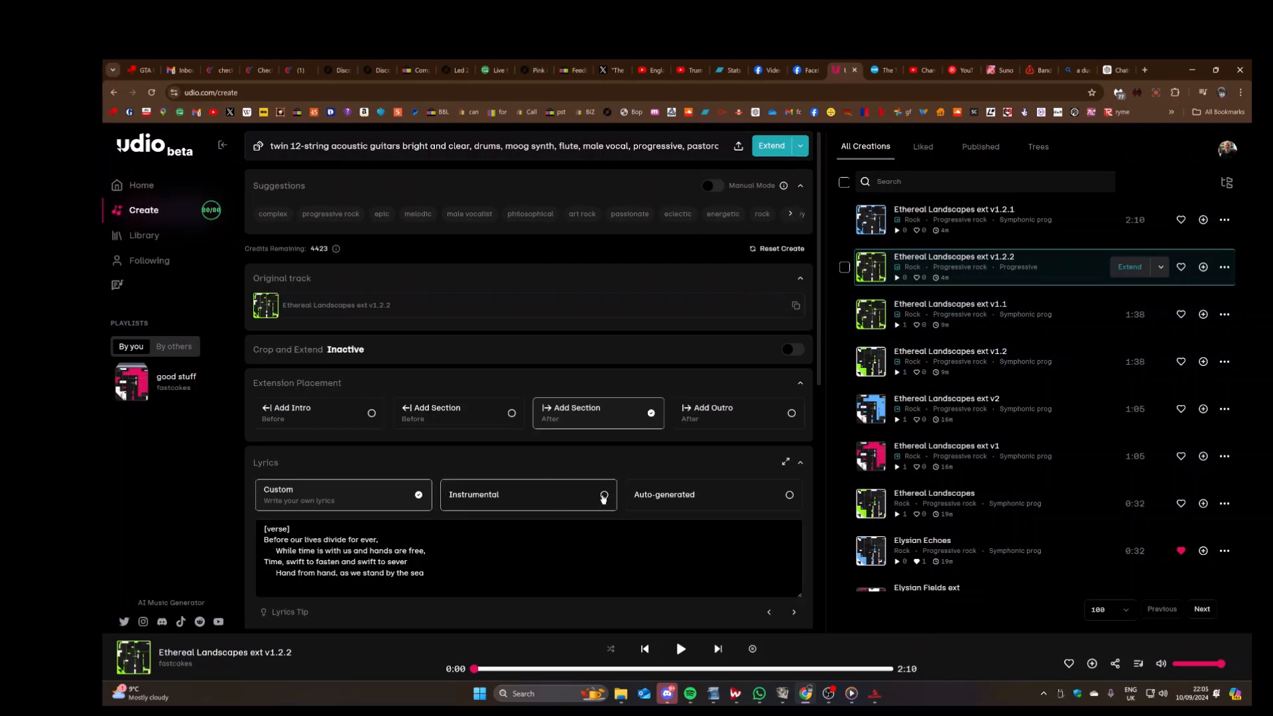
click(604, 498)
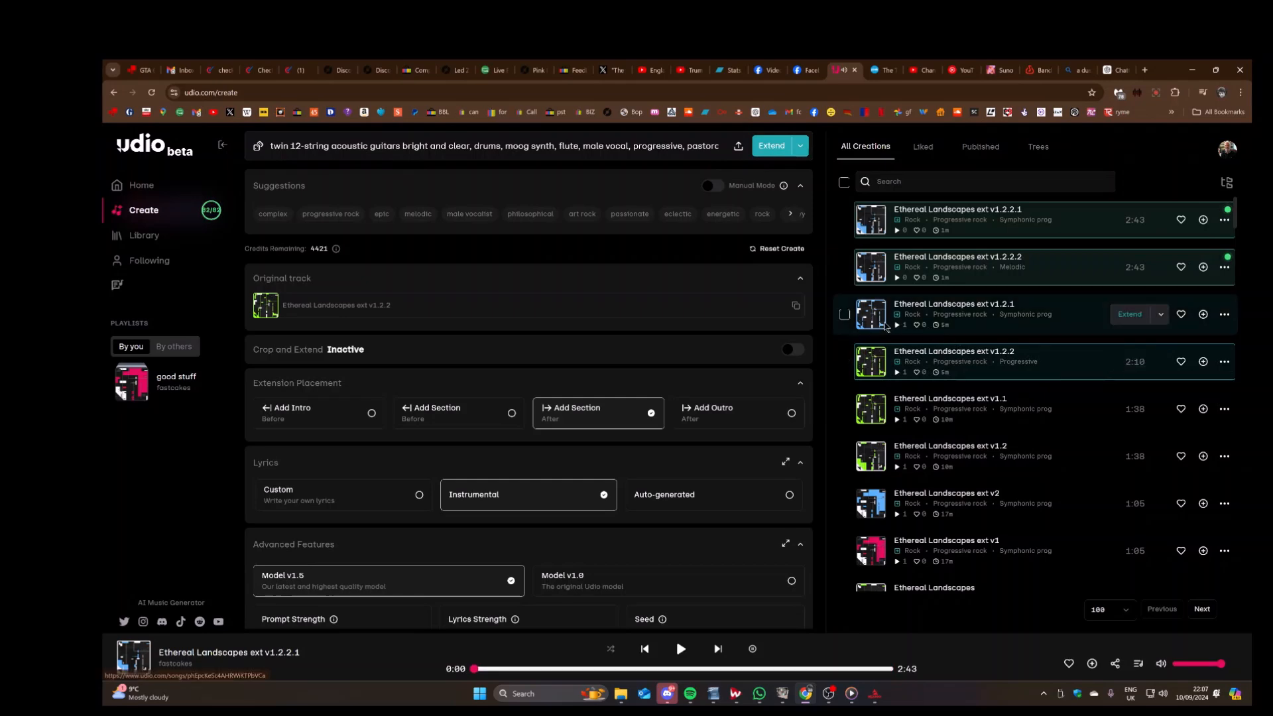
Listen to Ethereal Landscapes ext v1.2.2.2 and extend it with another instrumental section
click(871, 269)
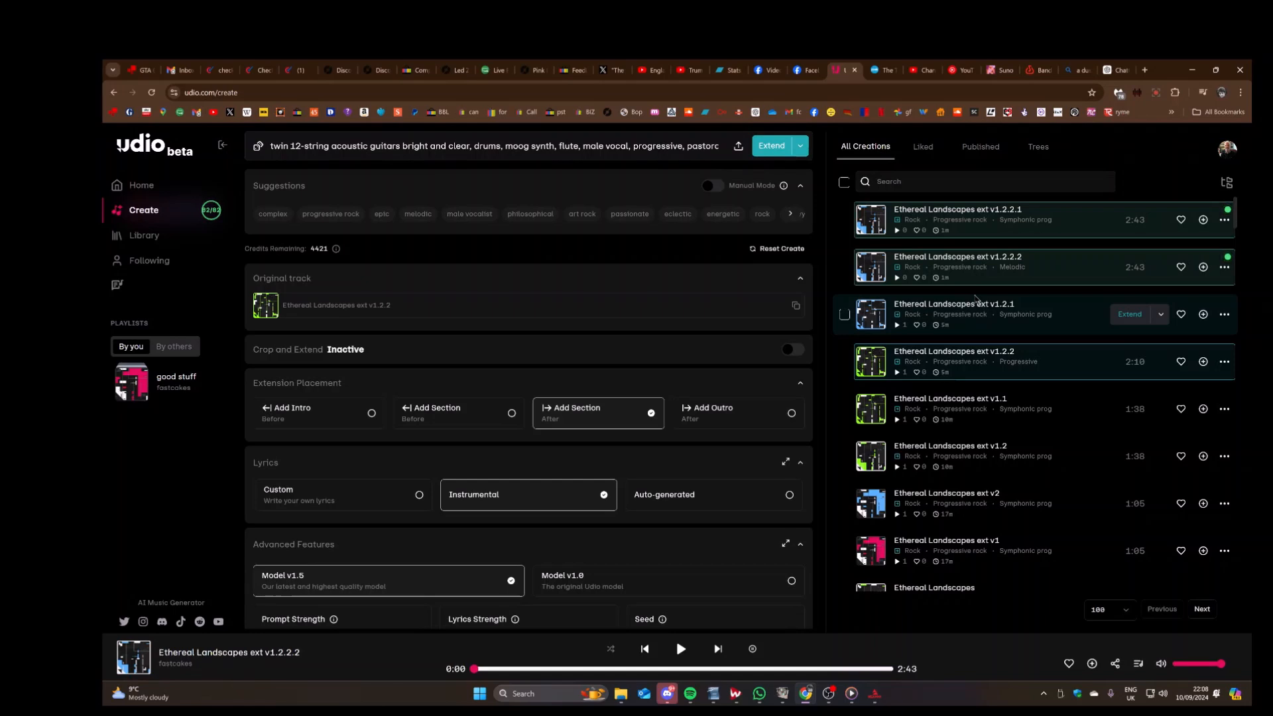
mouse_move(1166, 269)
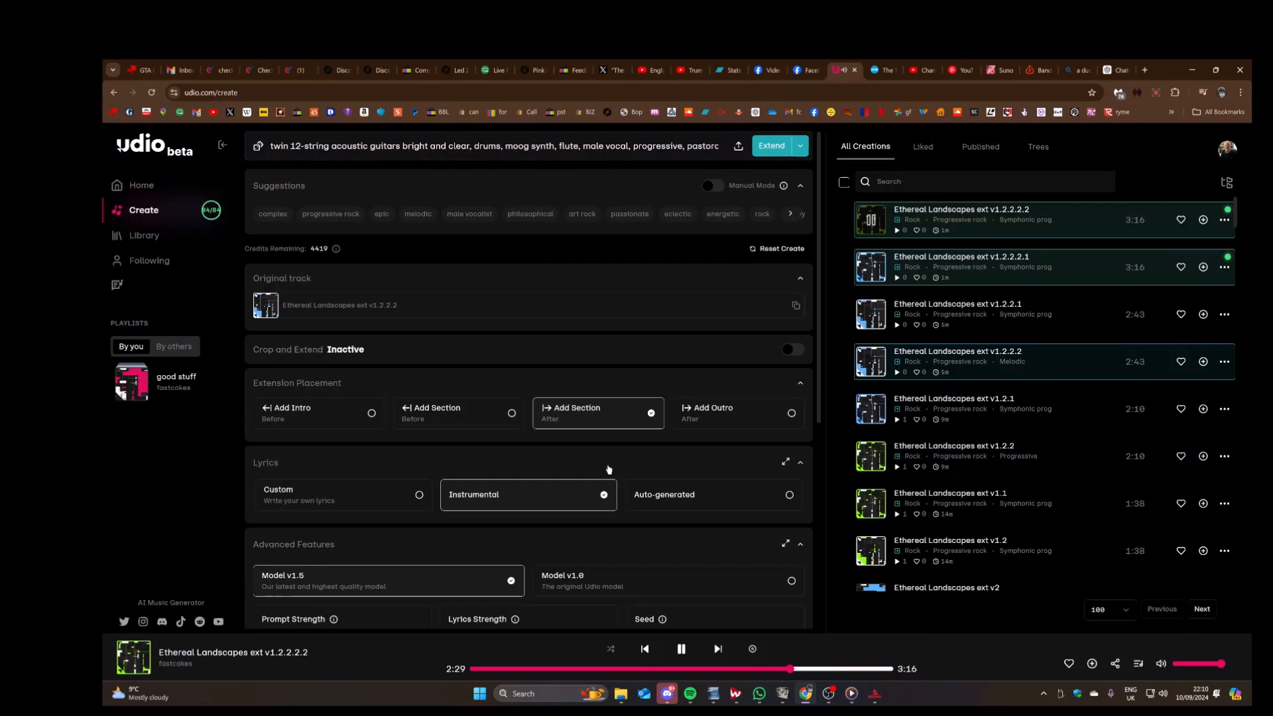
Listen to Ethereal Landscapes ext v1.2.2.2.2 and v1.2.2.2.1, and generate an instrumental extension of v1.2.2.2.1
click(681, 652)
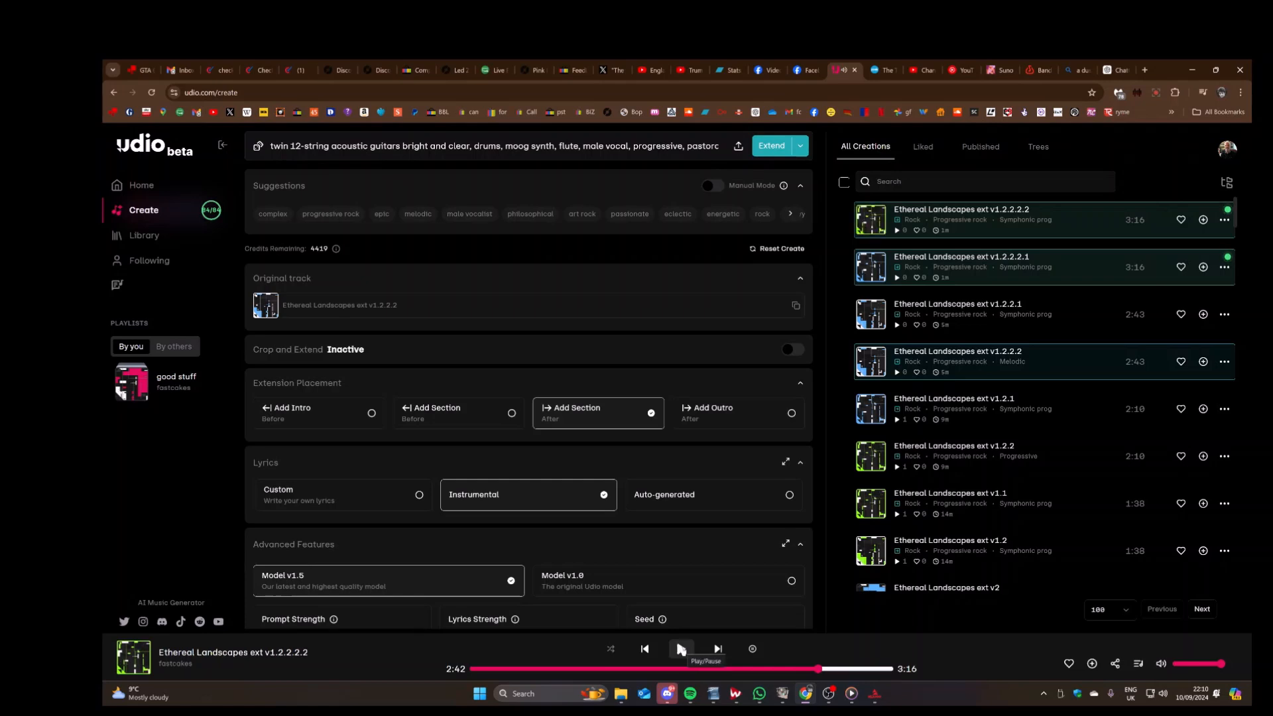
click(682, 650)
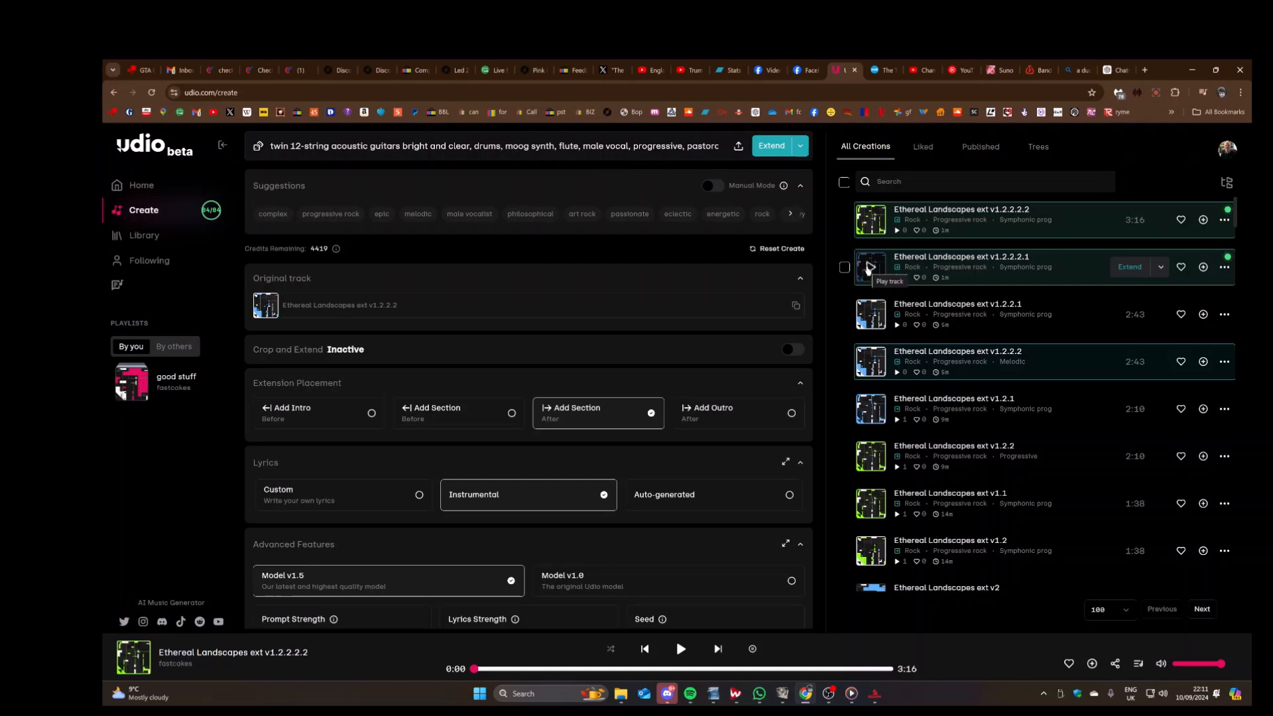
click(868, 268)
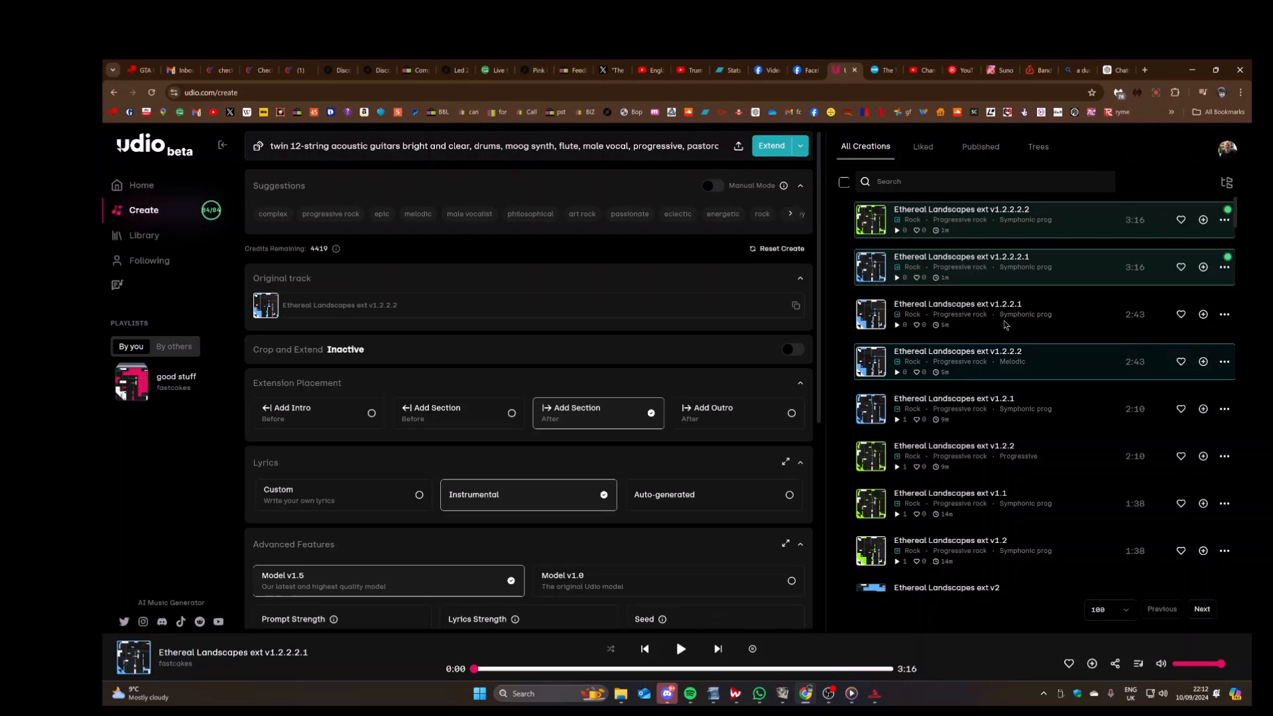
mouse_move(1076, 275)
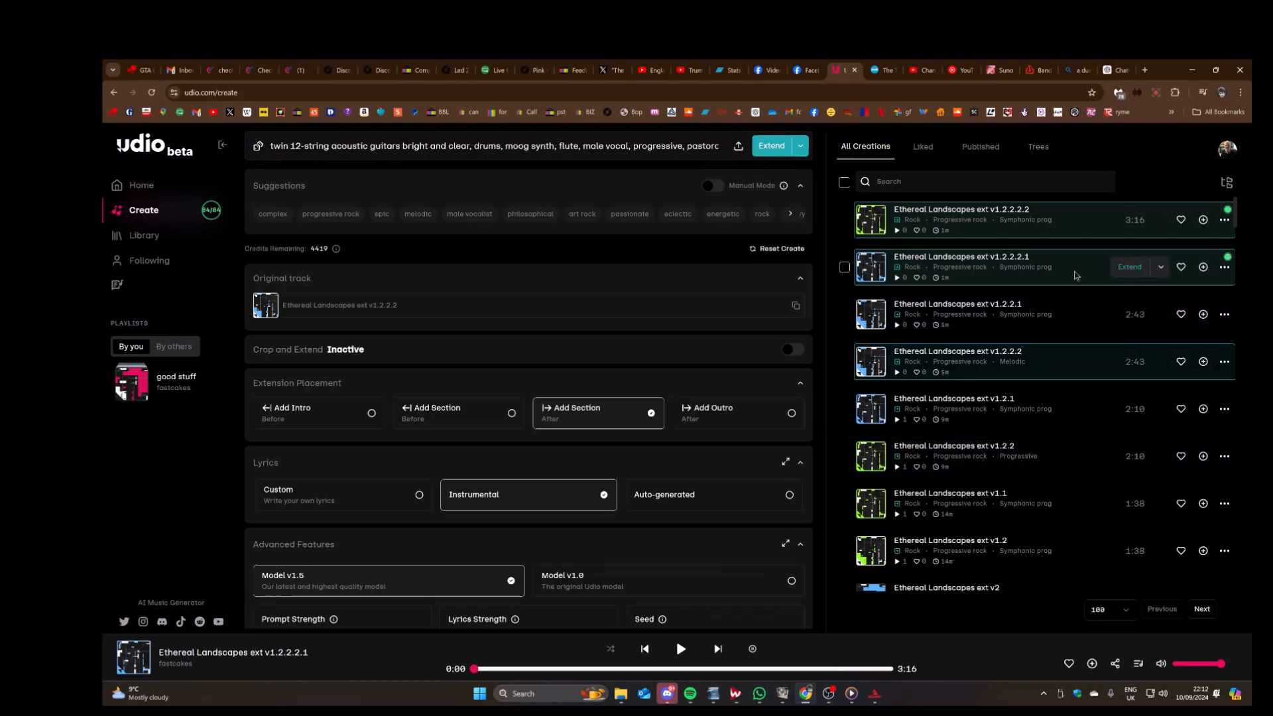
click(1130, 269)
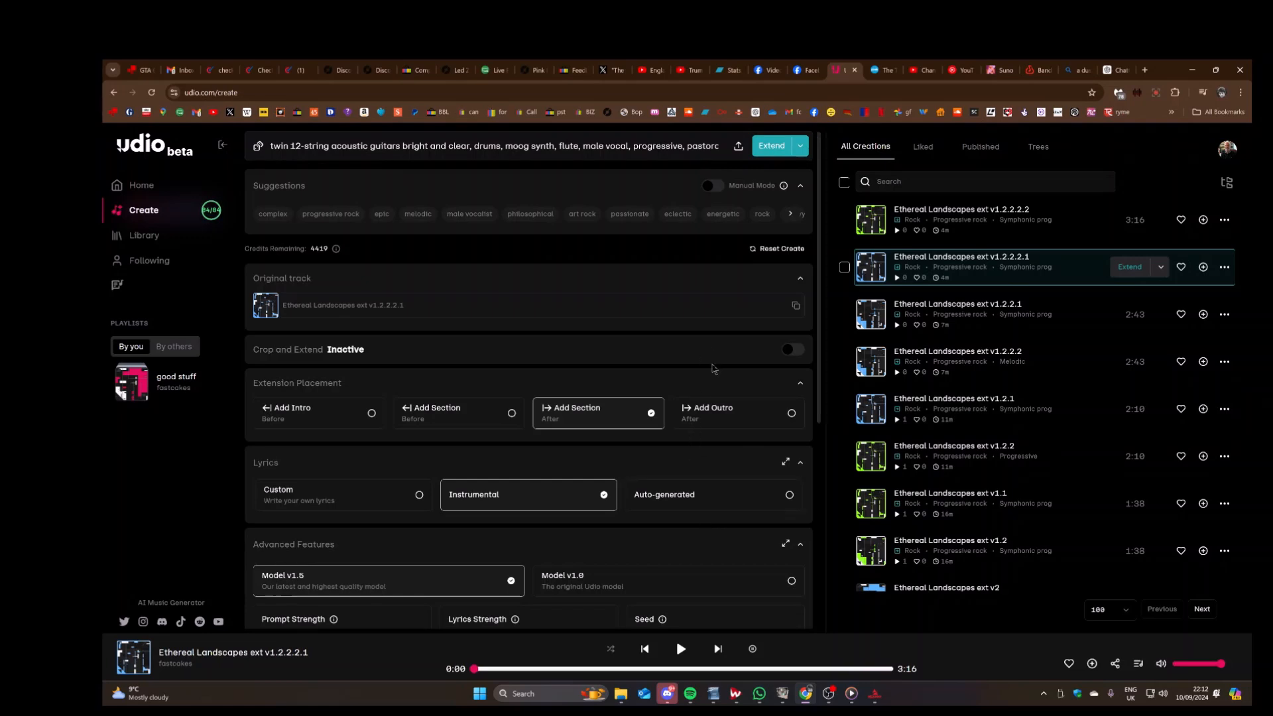
click(774, 146)
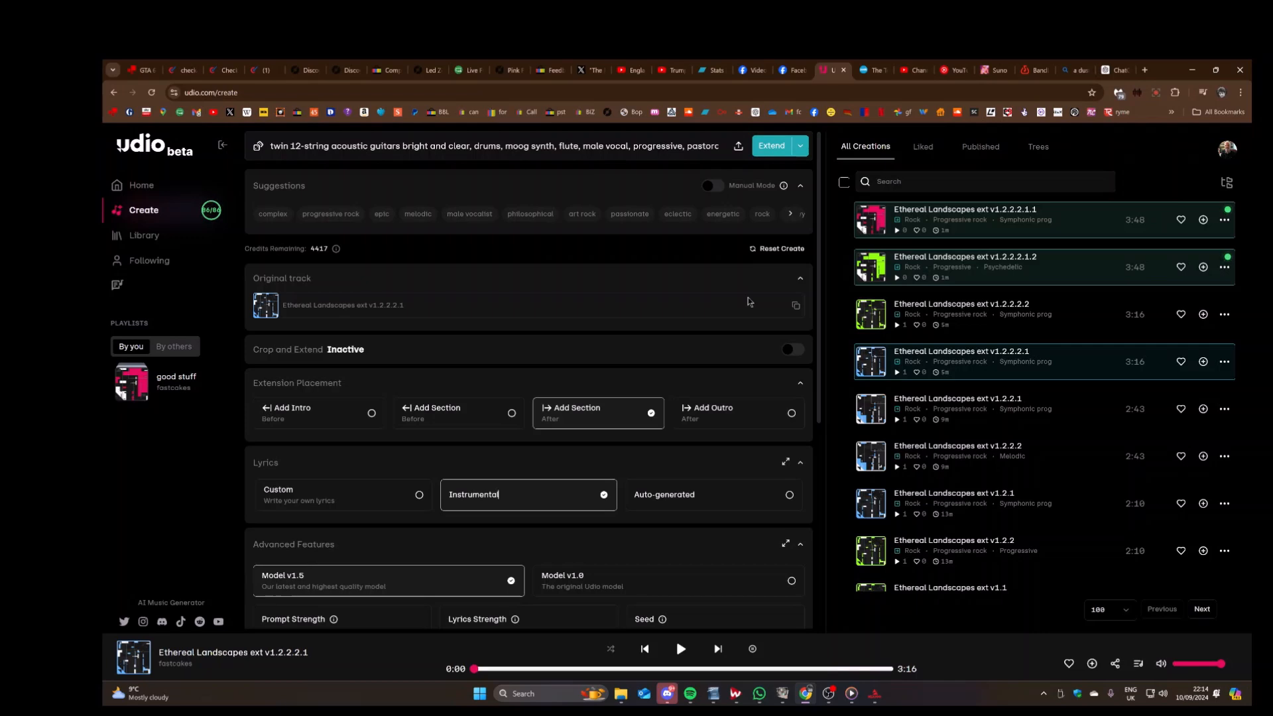
Listen to both new 3:48 versions, choose ext v1.2.2.2.1.1 as the track to extend and switch its lyrics to Custom
click(871, 222)
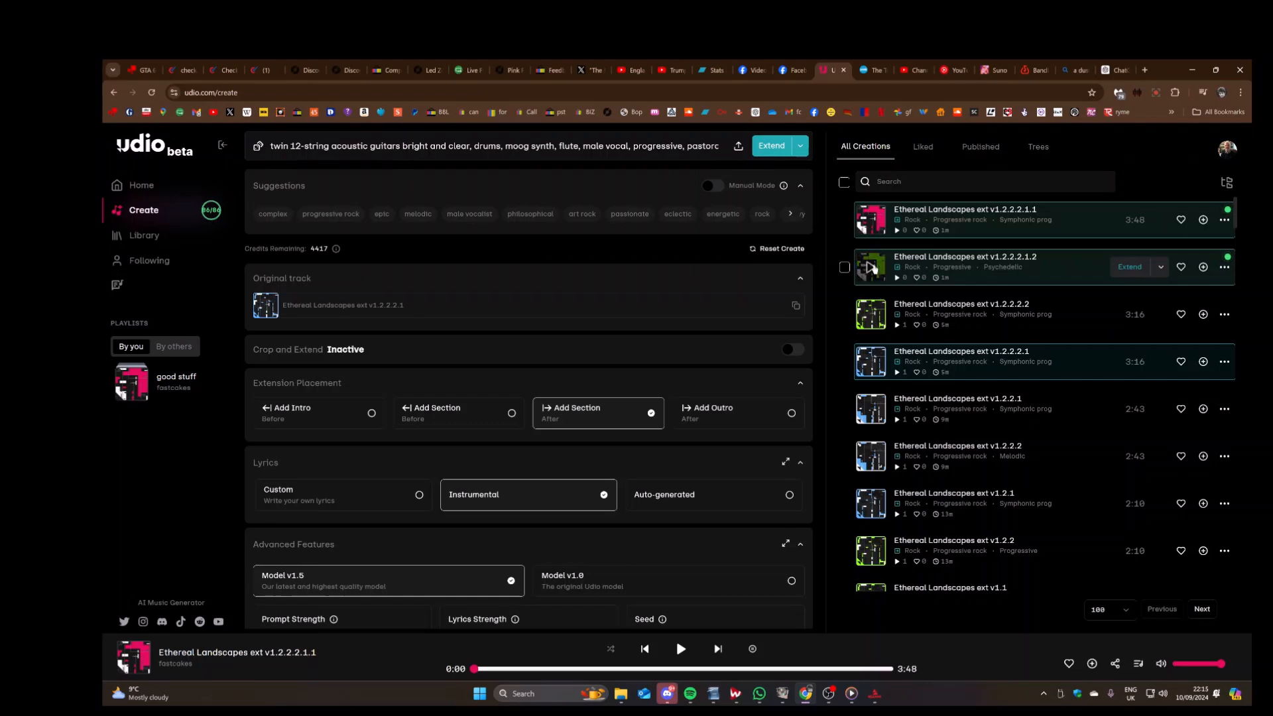
click(873, 267)
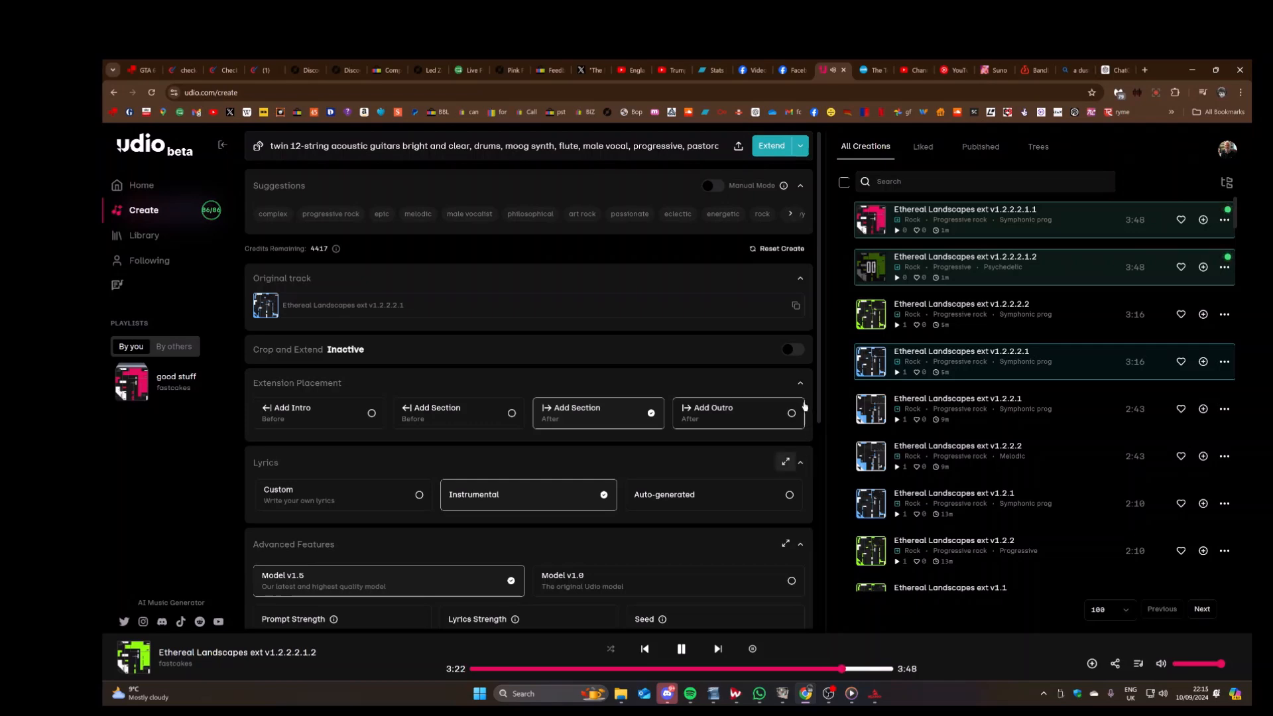
mouse_move(880, 279)
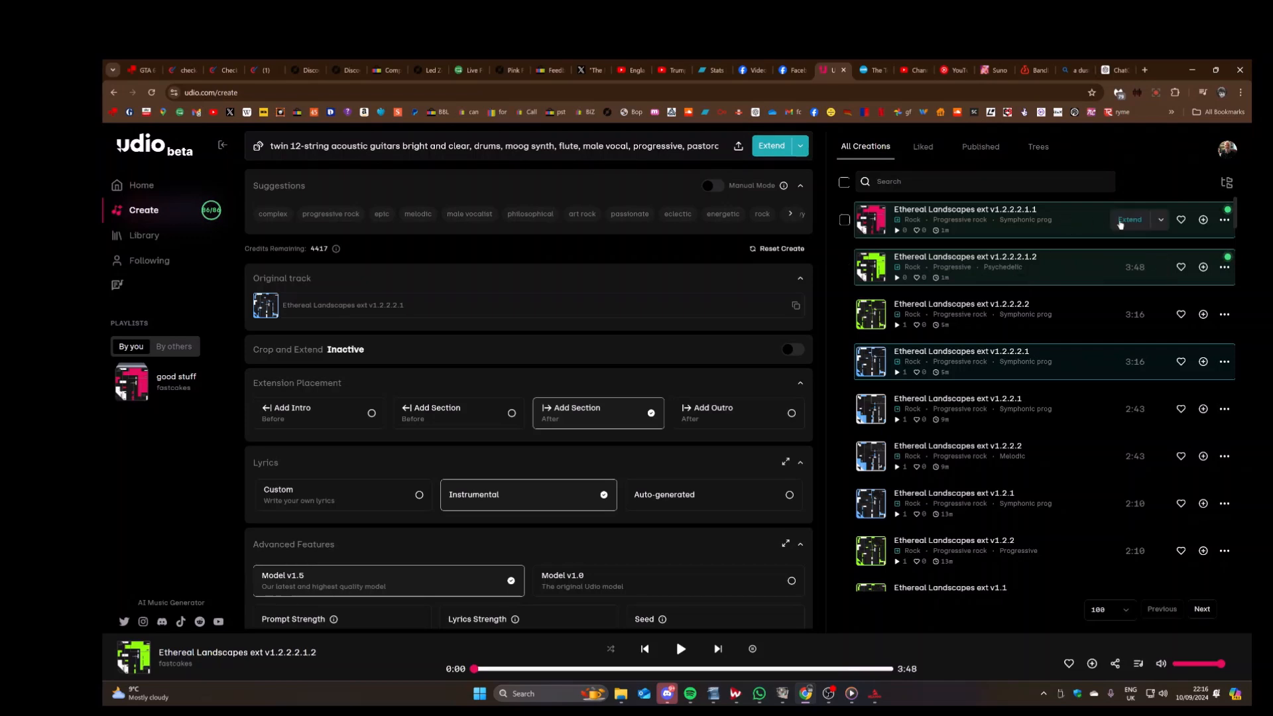
click(1136, 222)
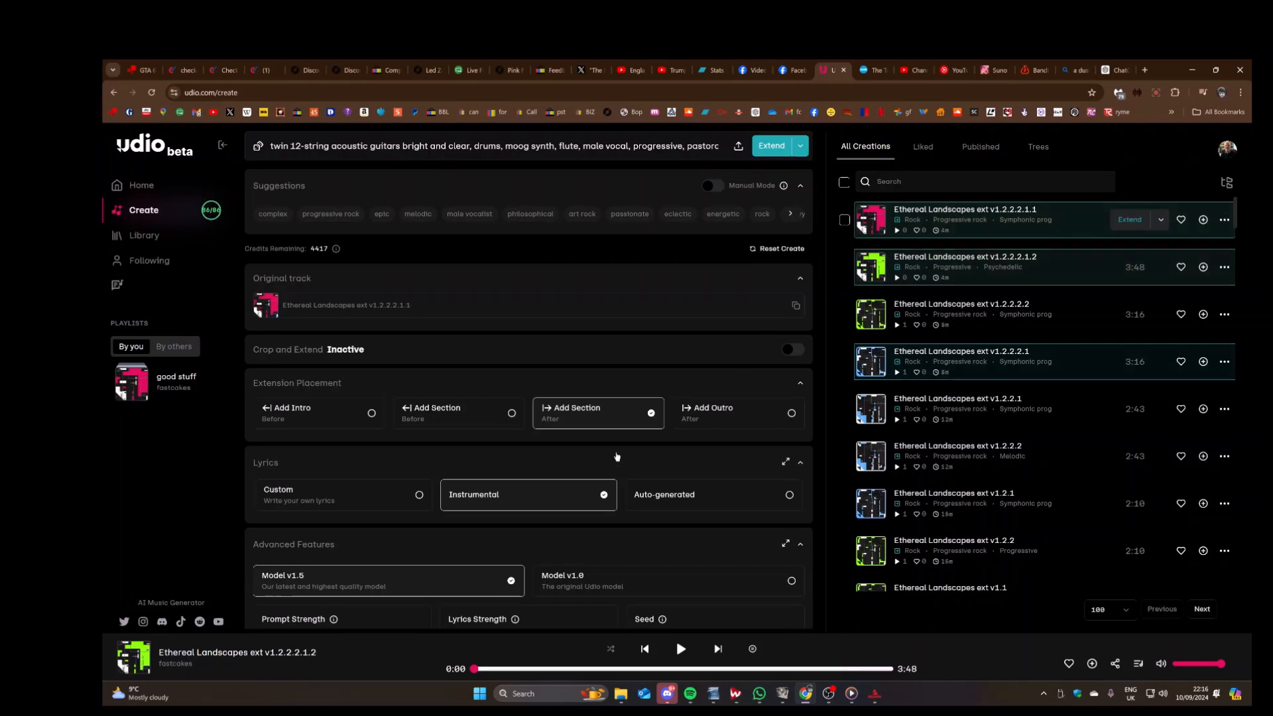
click(419, 498)
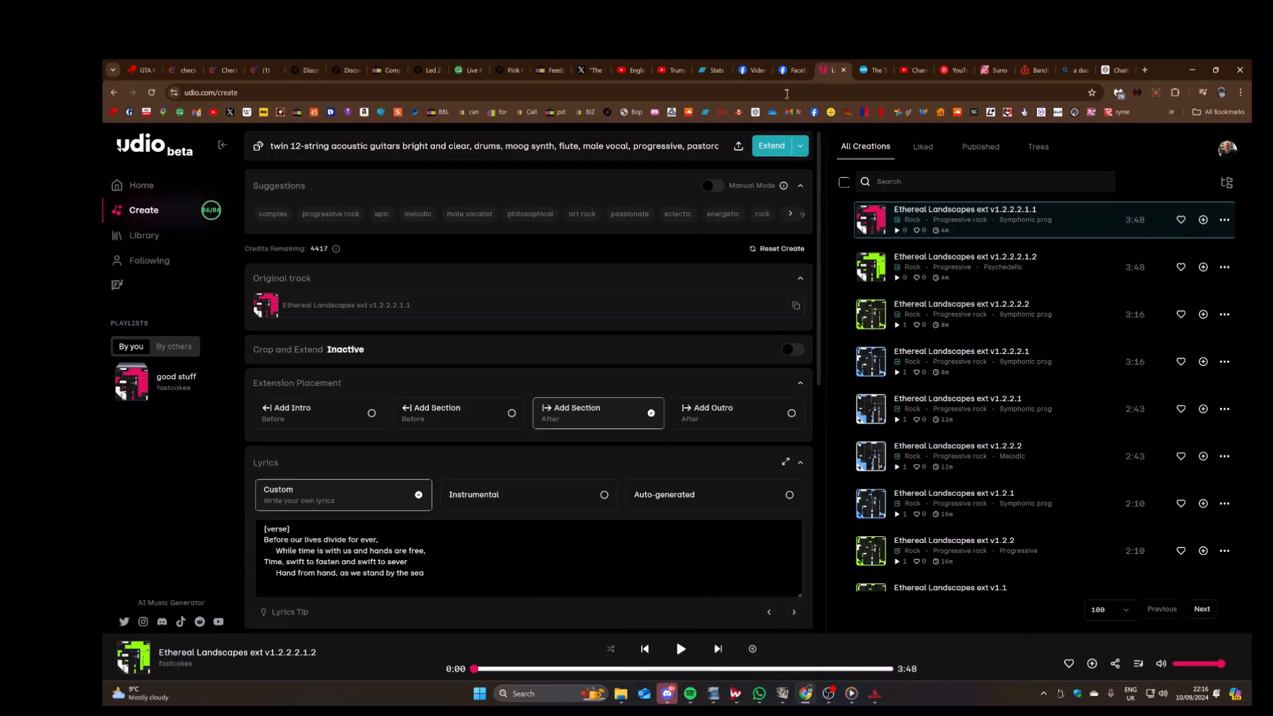
Replace the verse lyrics with the poem's next four lines, "I will say no word" to "shall be", and generate the extension
click(868, 71)
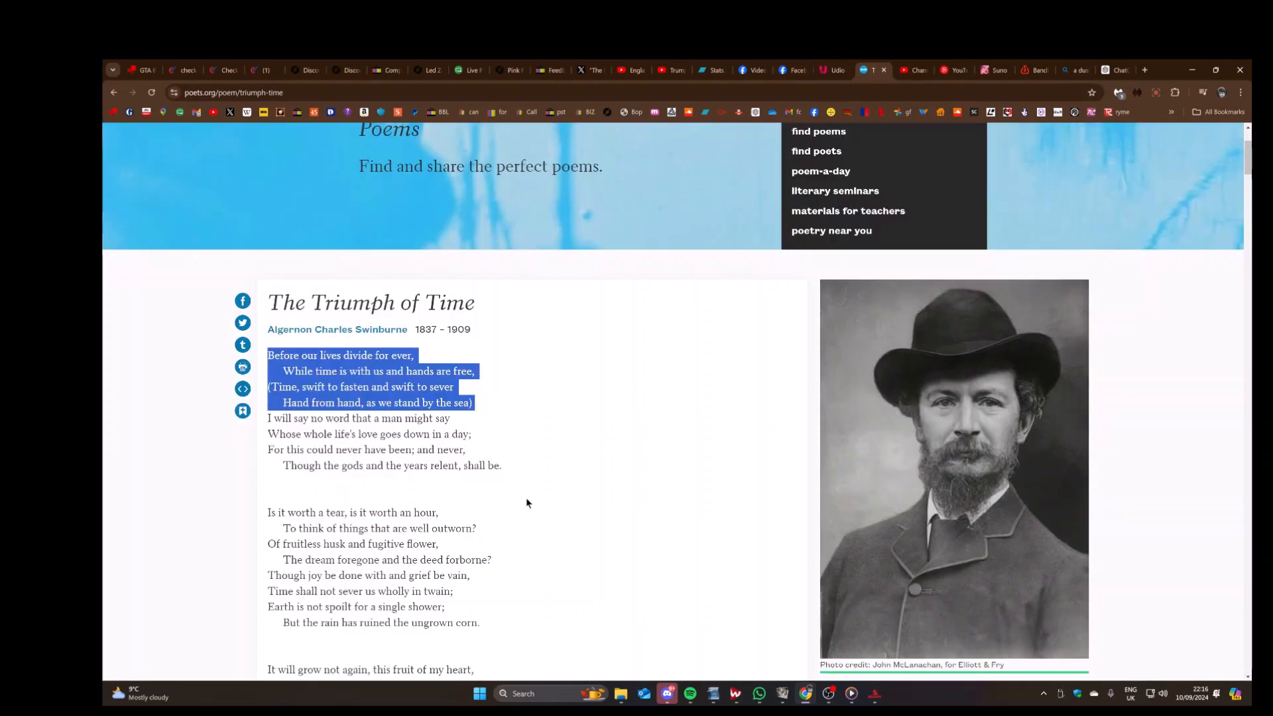
click(482, 465)
drag(502, 466, 268, 417)
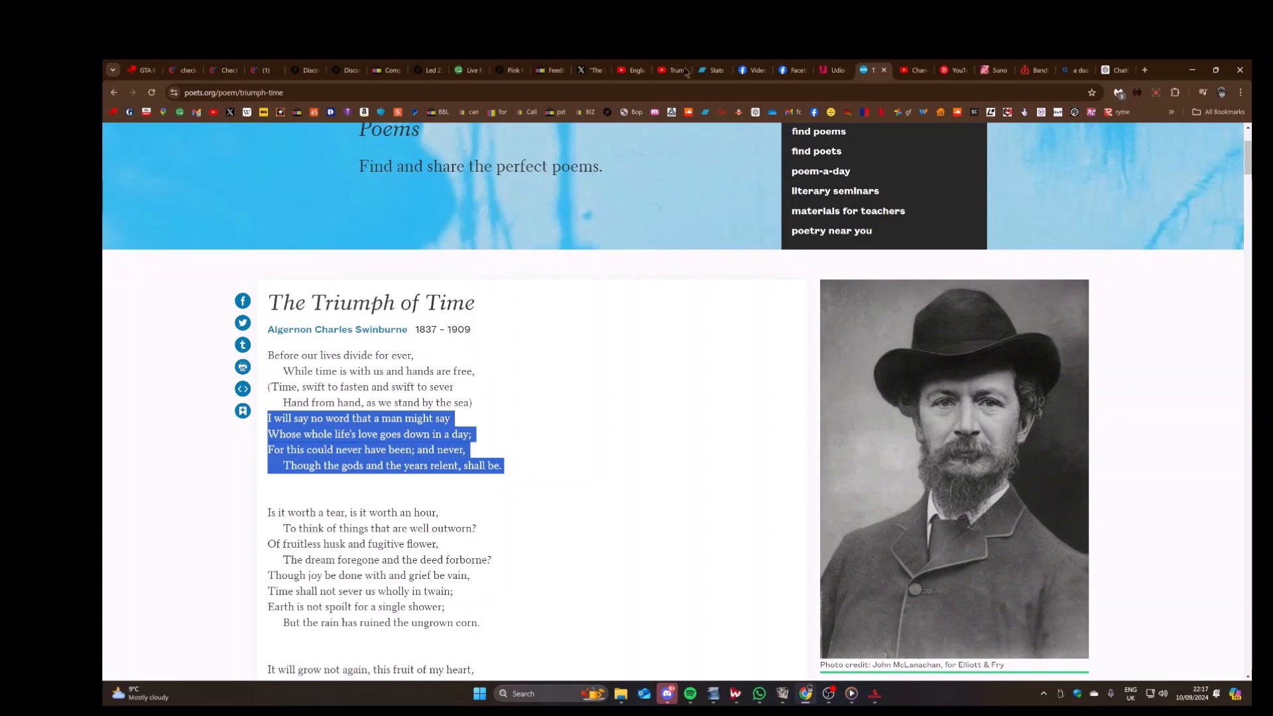
click(834, 70)
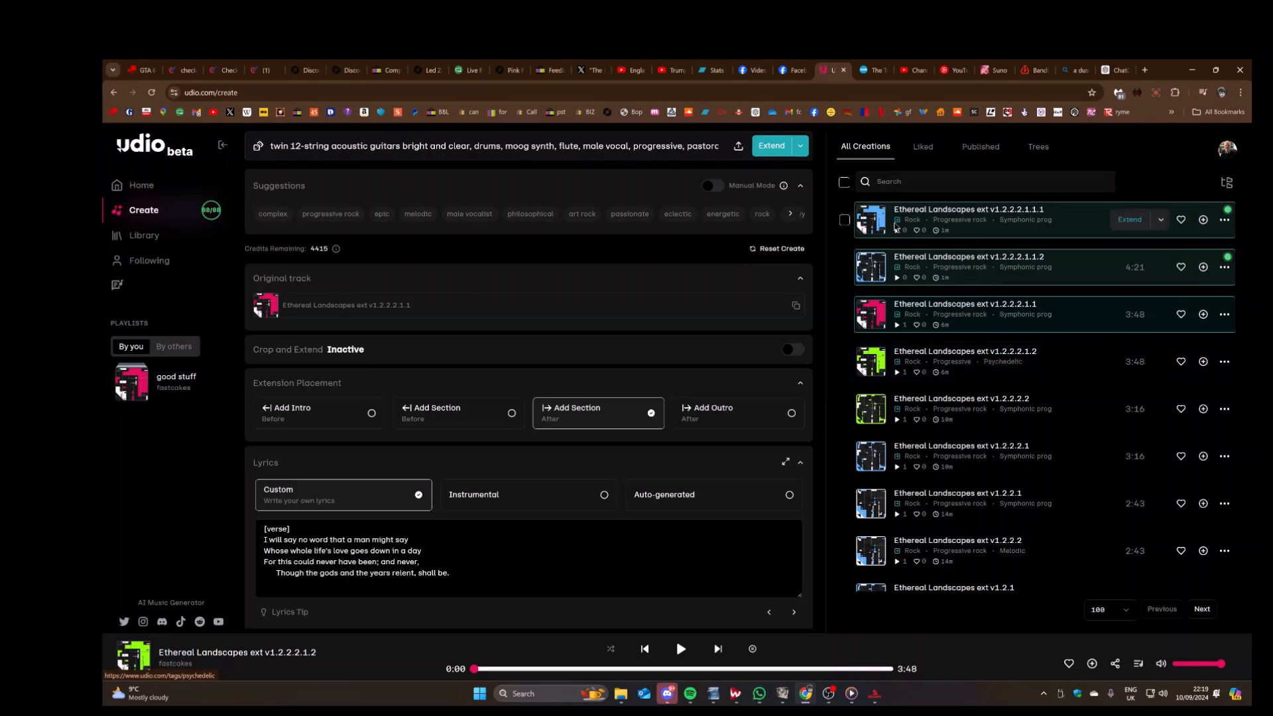
Listen to both new 4:21 versions and generate an instrumental extension of Ethereal Landscapes ext v1.2.2.2.1.1.2
click(869, 221)
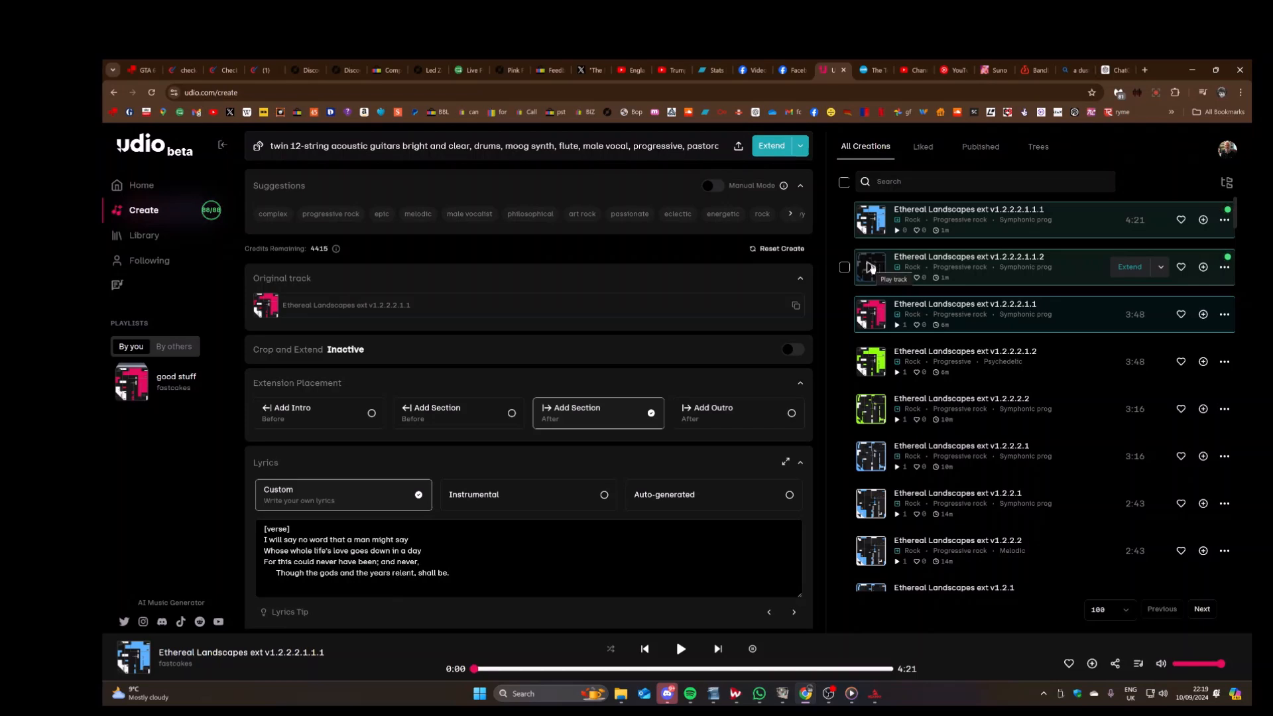
click(870, 267)
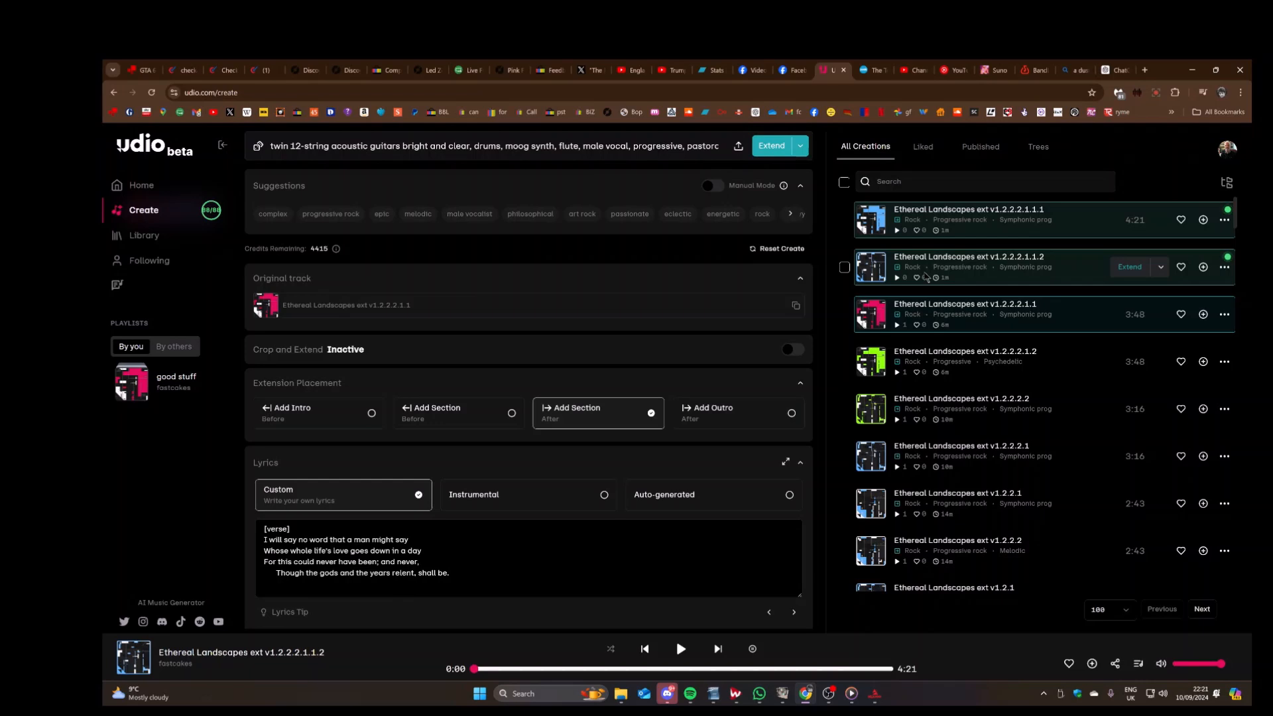
click(1126, 269)
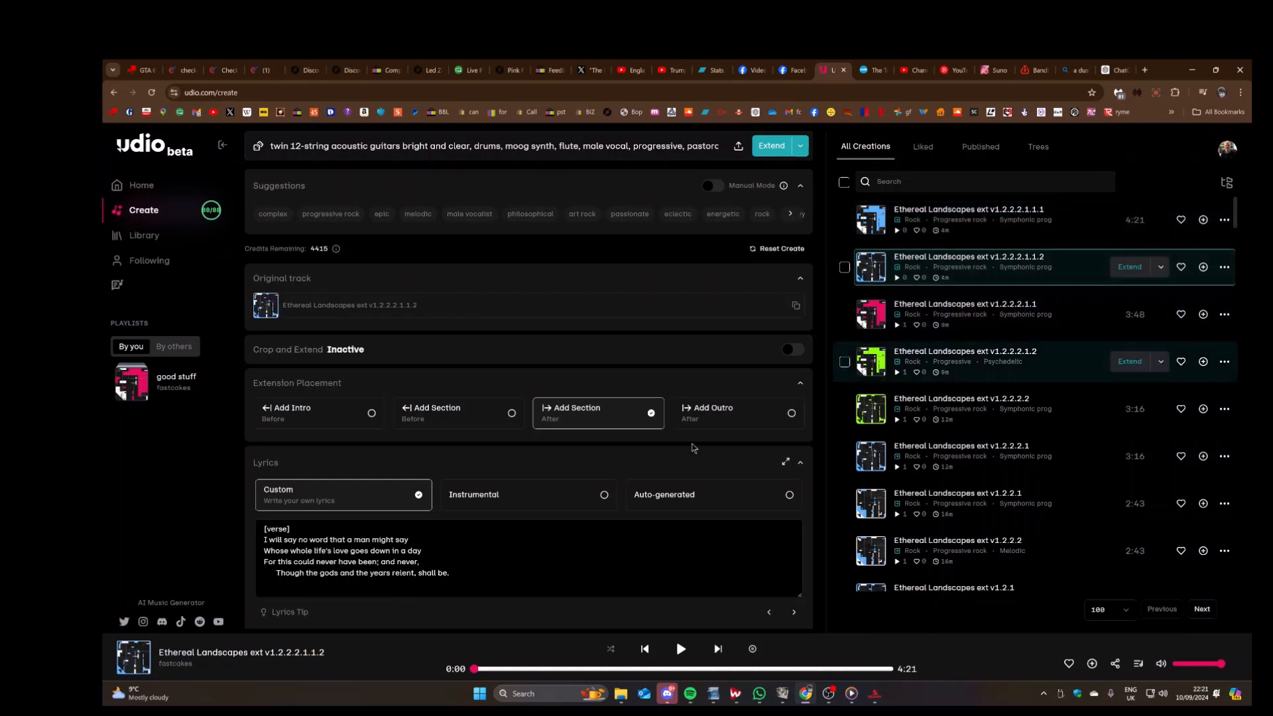
click(604, 497)
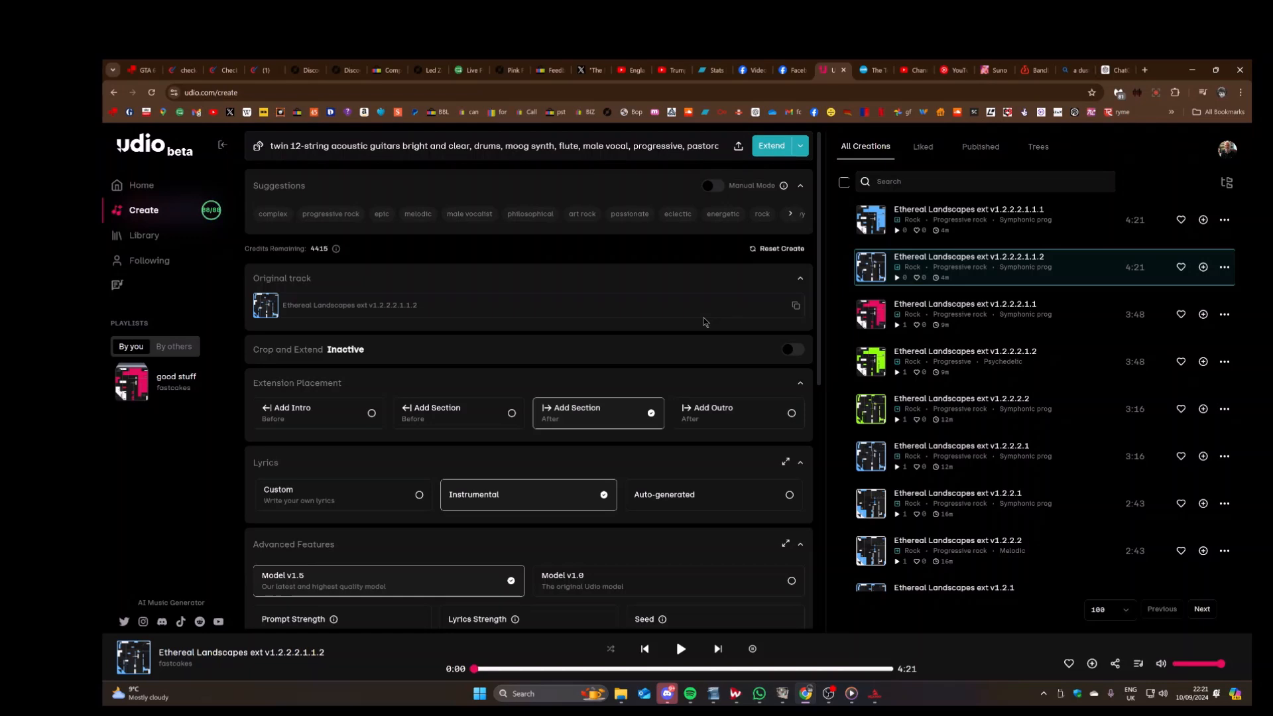
click(779, 147)
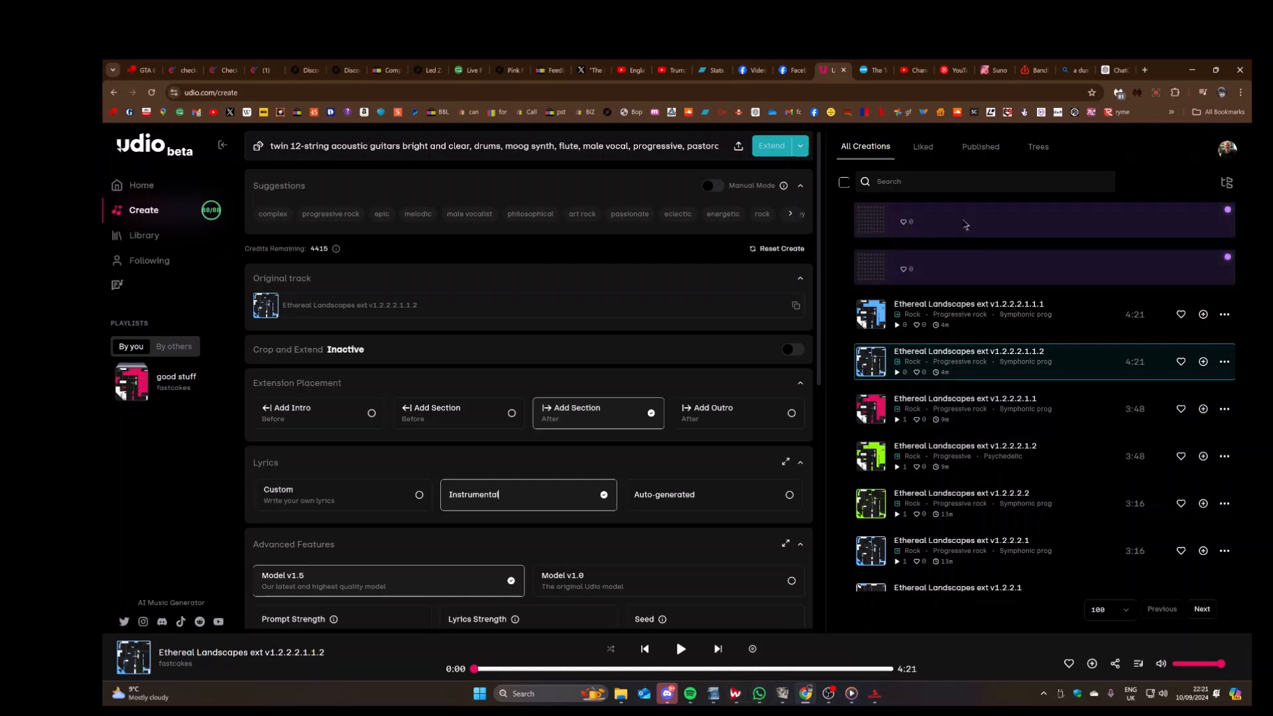
Switch to poets.org and look through the further stanzas of "The Triumph of Time"
click(872, 71)
scroll(626, 522, down, 5)
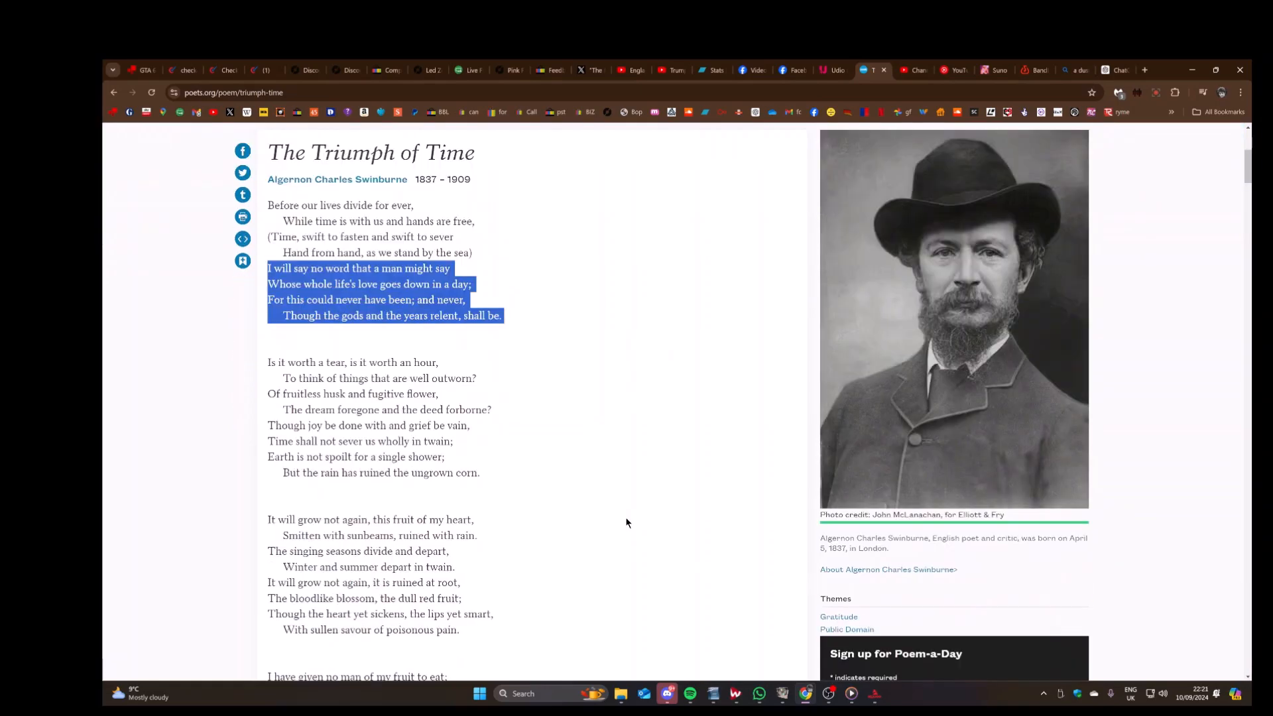
scroll(626, 522, down, 5)
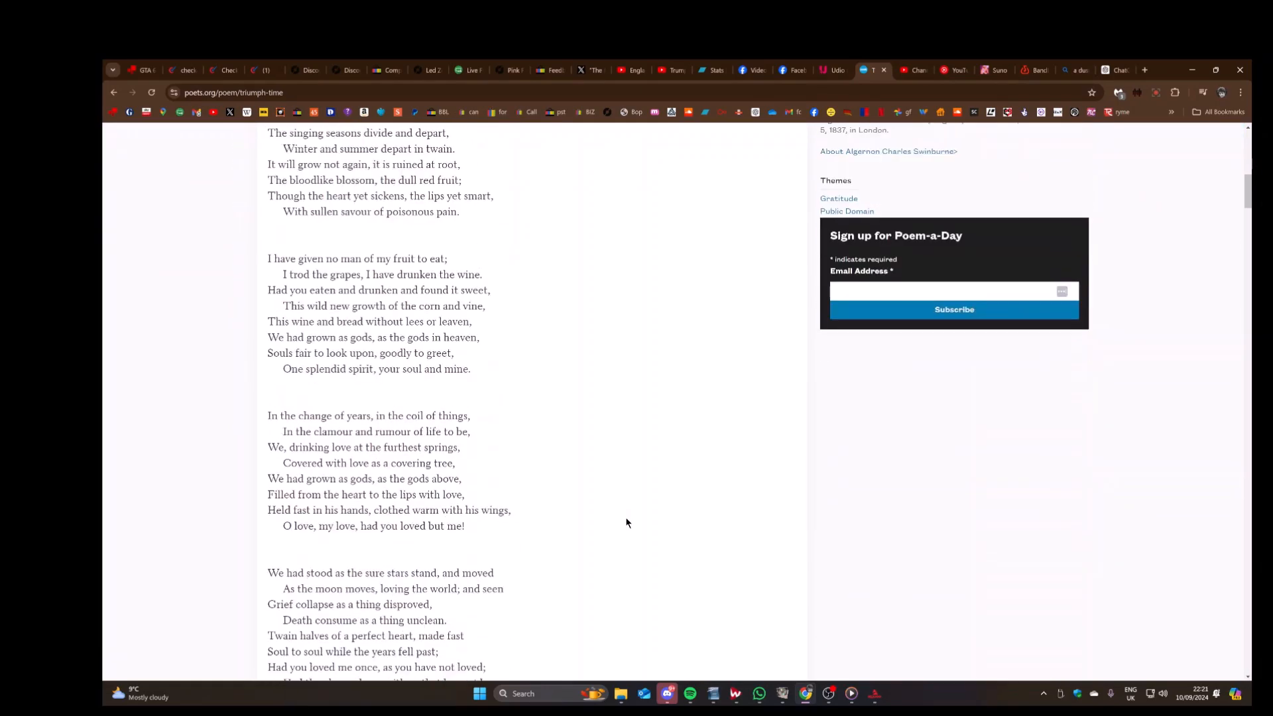
scroll(626, 518, up, 12)
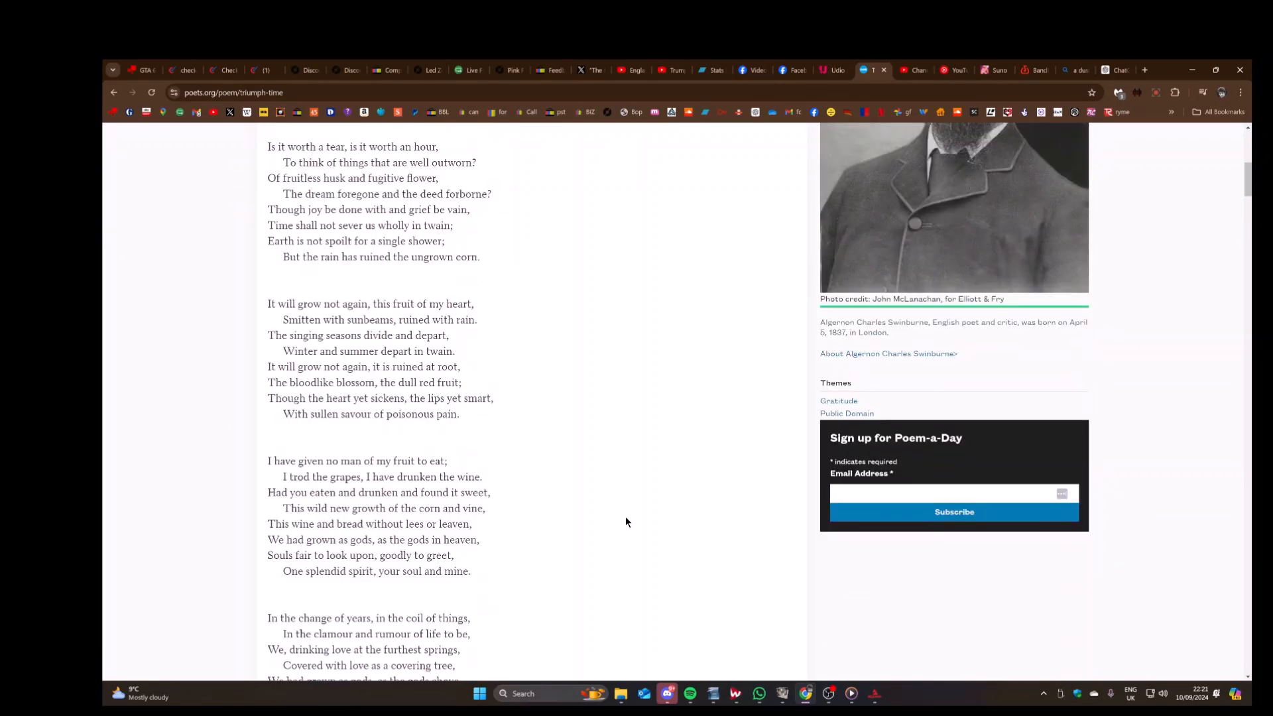
scroll(626, 522, down, 1)
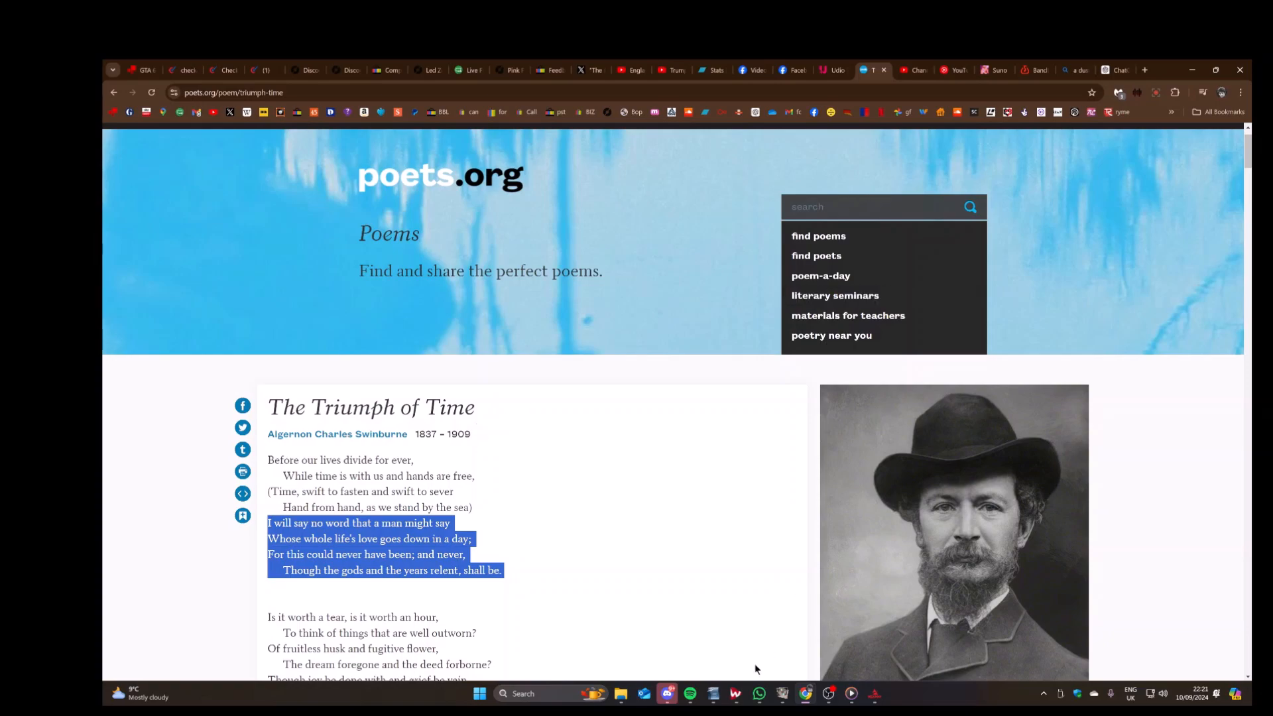
Switch to the OpenOffice Writer prompts list and add the heading "The triumph of time" below the last lyrics on the final page
mouse_move(716, 698)
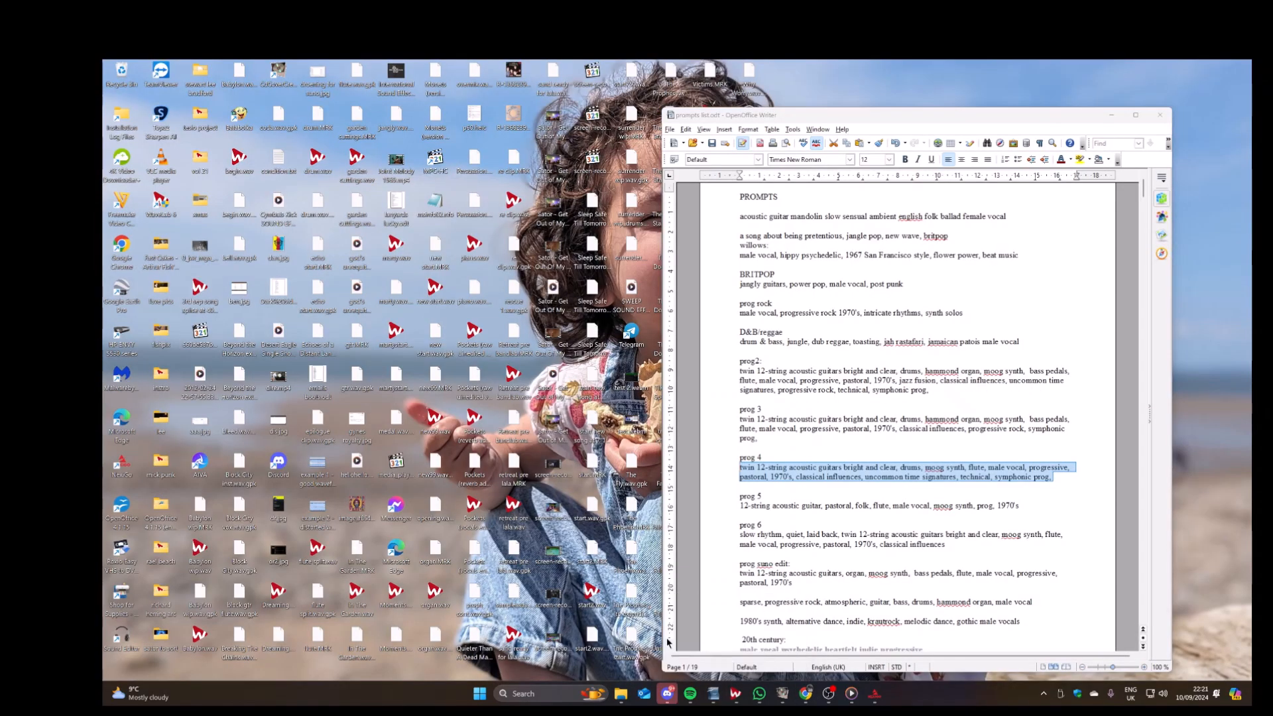
click(662, 656)
scroll(1066, 348, down, 5)
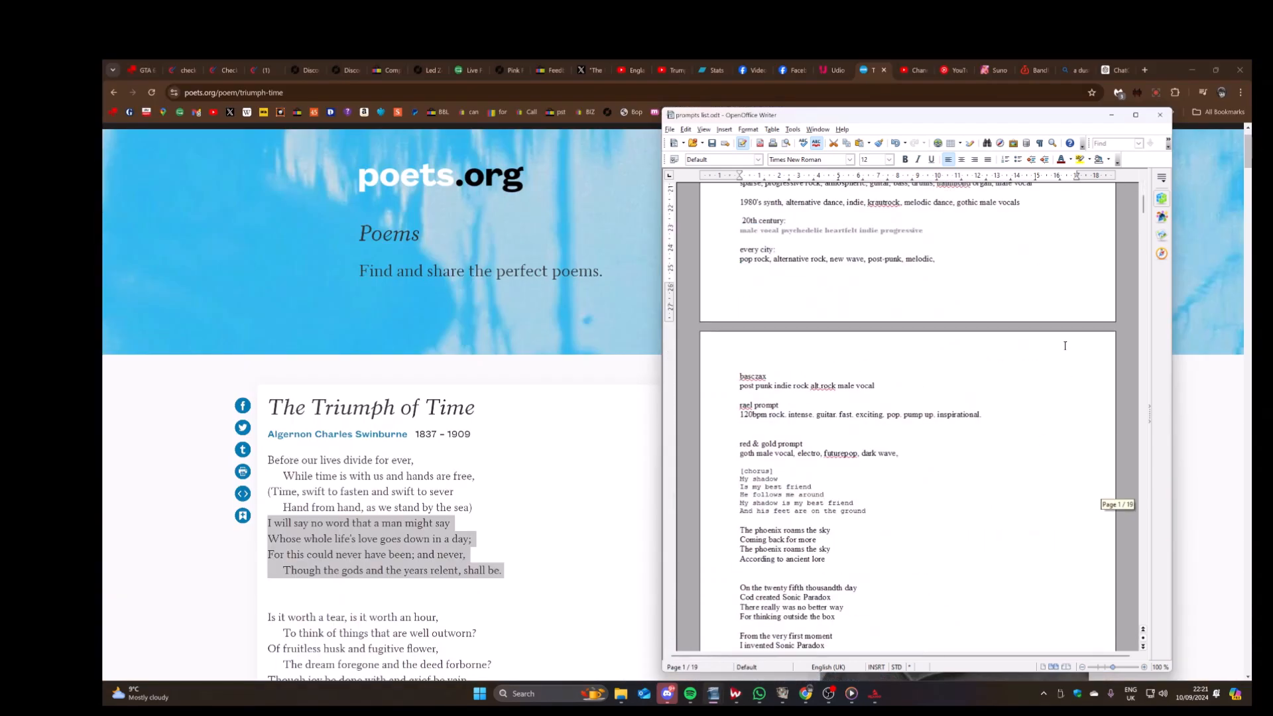
drag(1143, 202, 1129, 587)
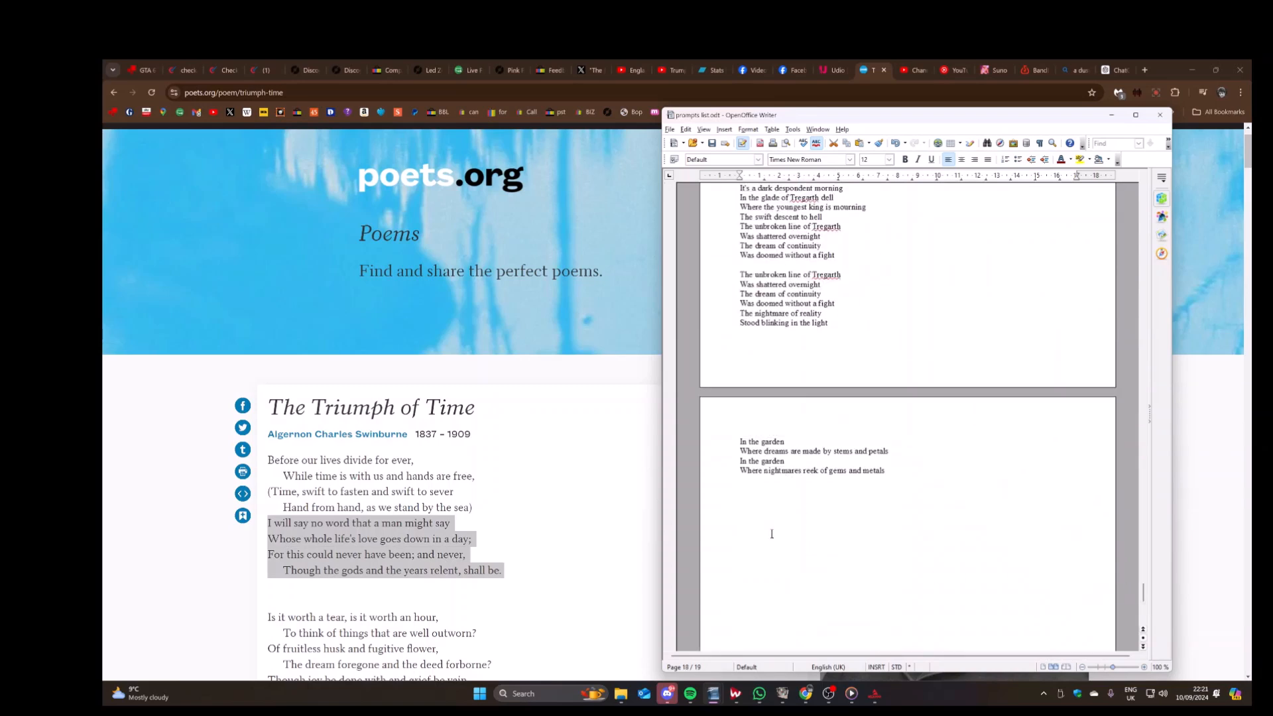
click(858, 517)
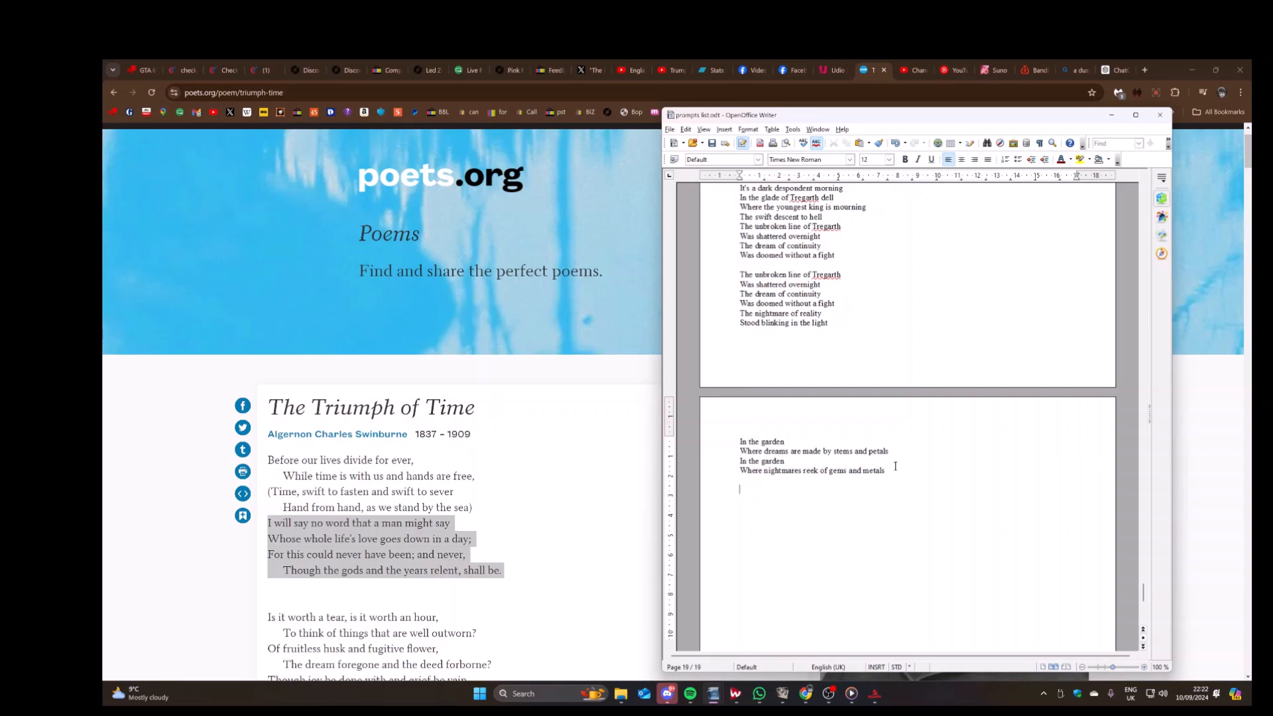
text(The triumph of time)
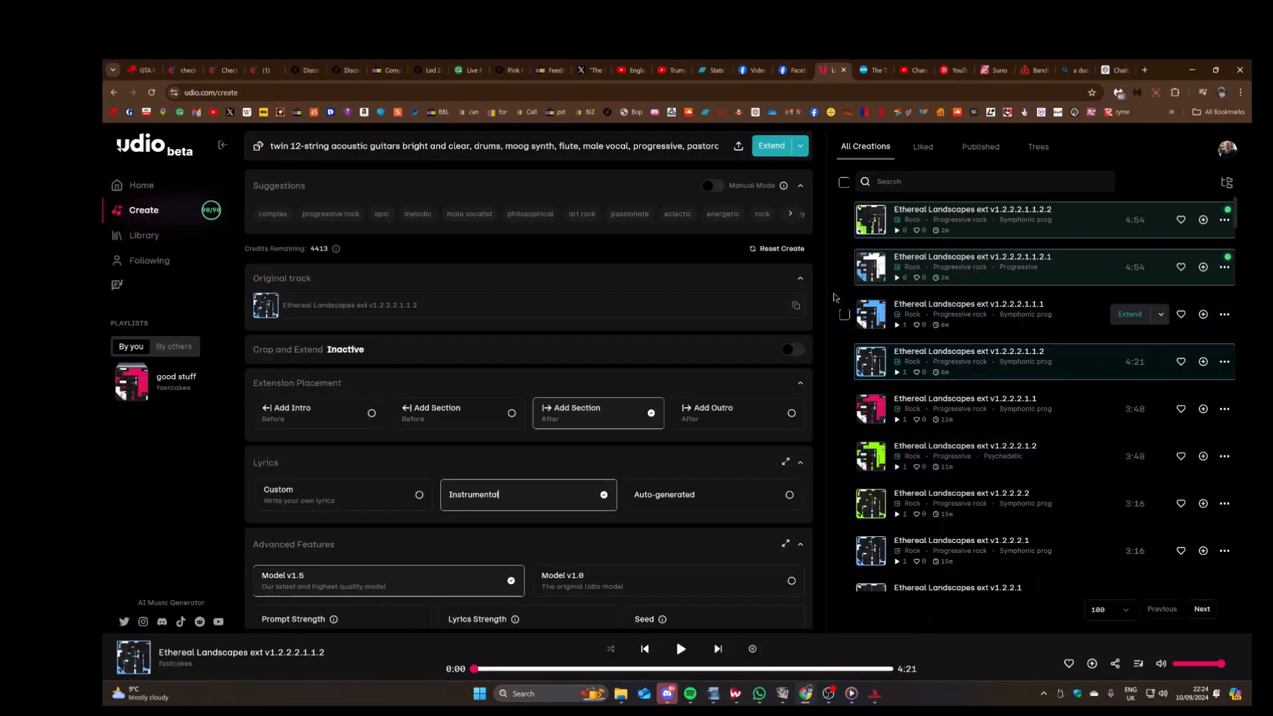
Listen to both new 4:54 versions and choose Ethereal Landscapes ext v1.2.2.2.1.1.2.1 as the track to extend
click(871, 220)
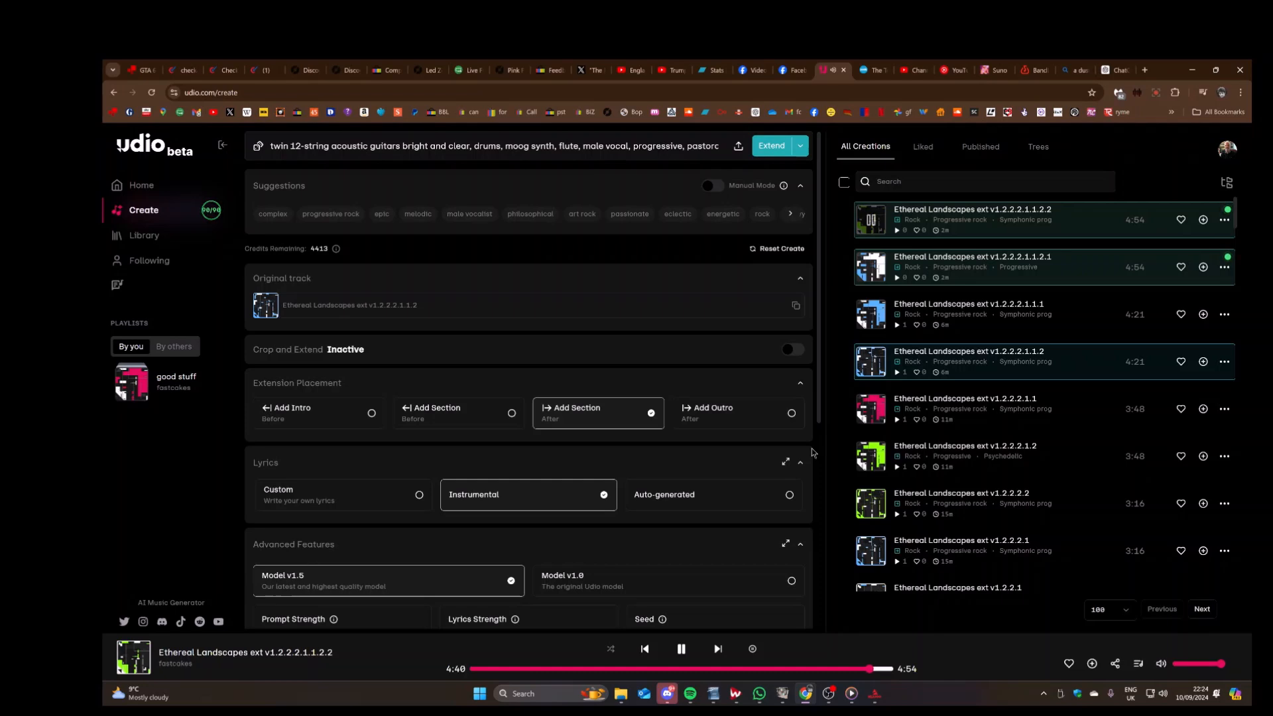
mouse_move(875, 276)
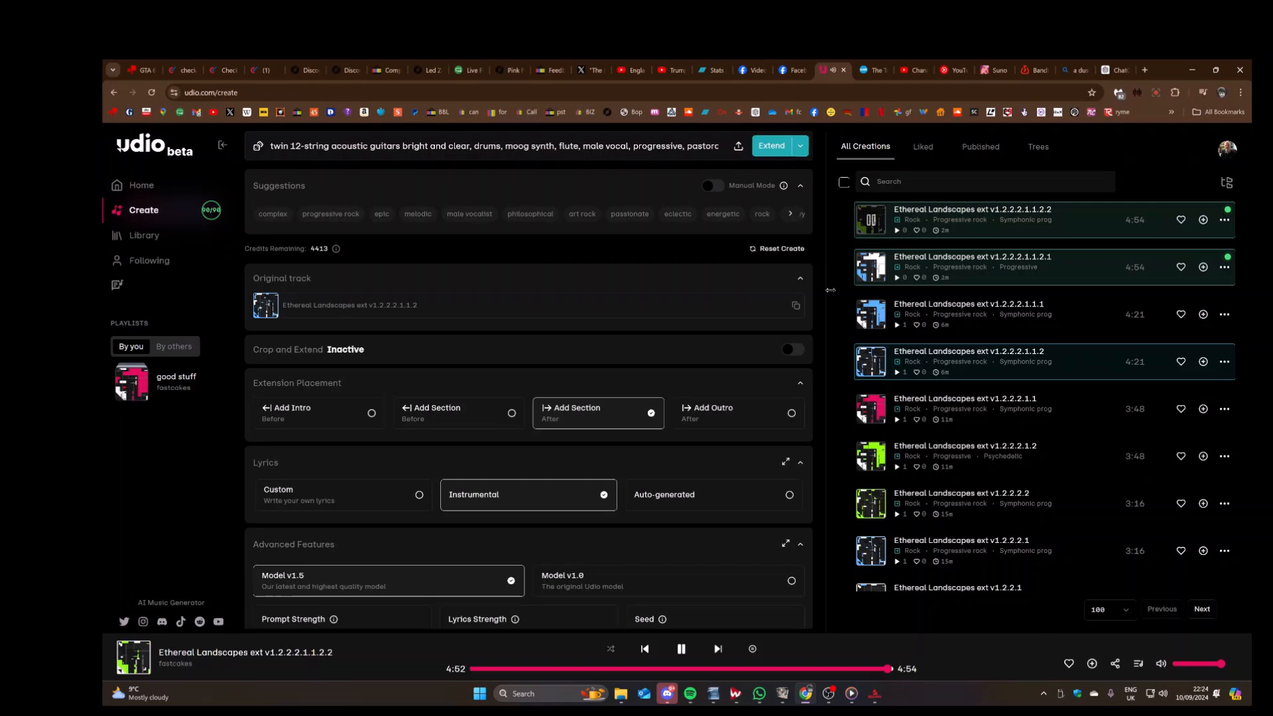
click(870, 269)
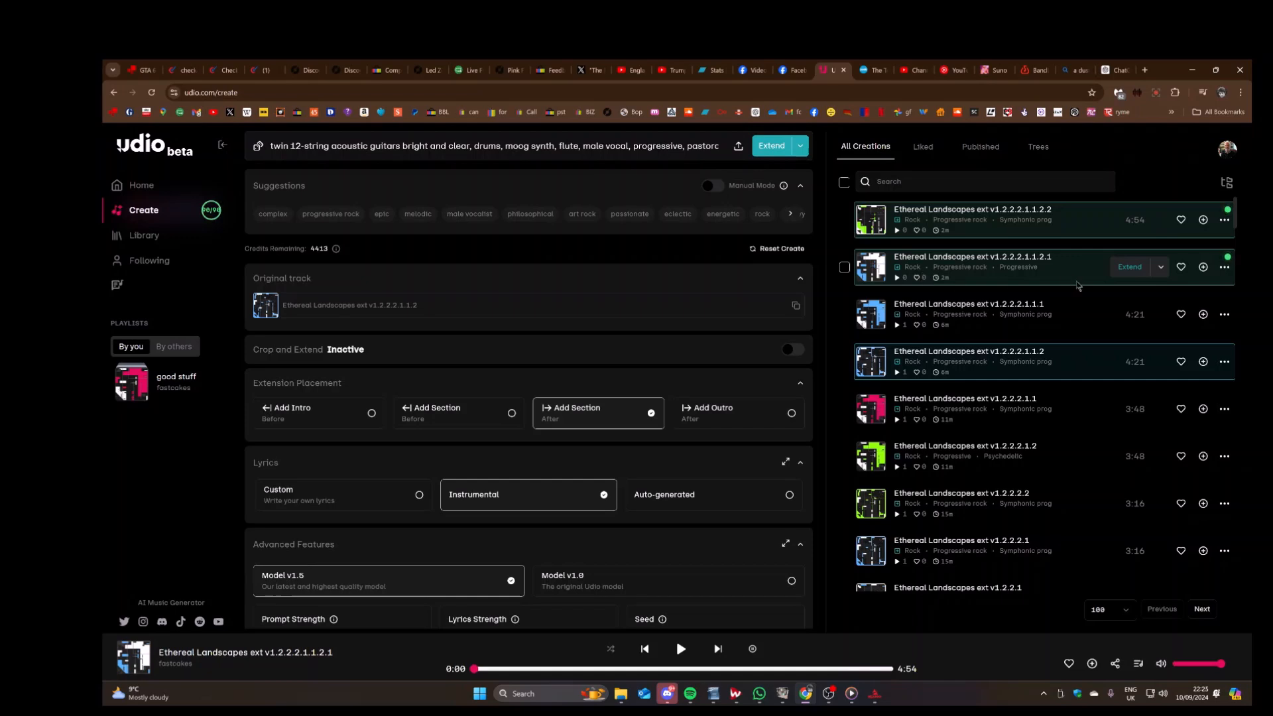
click(1131, 268)
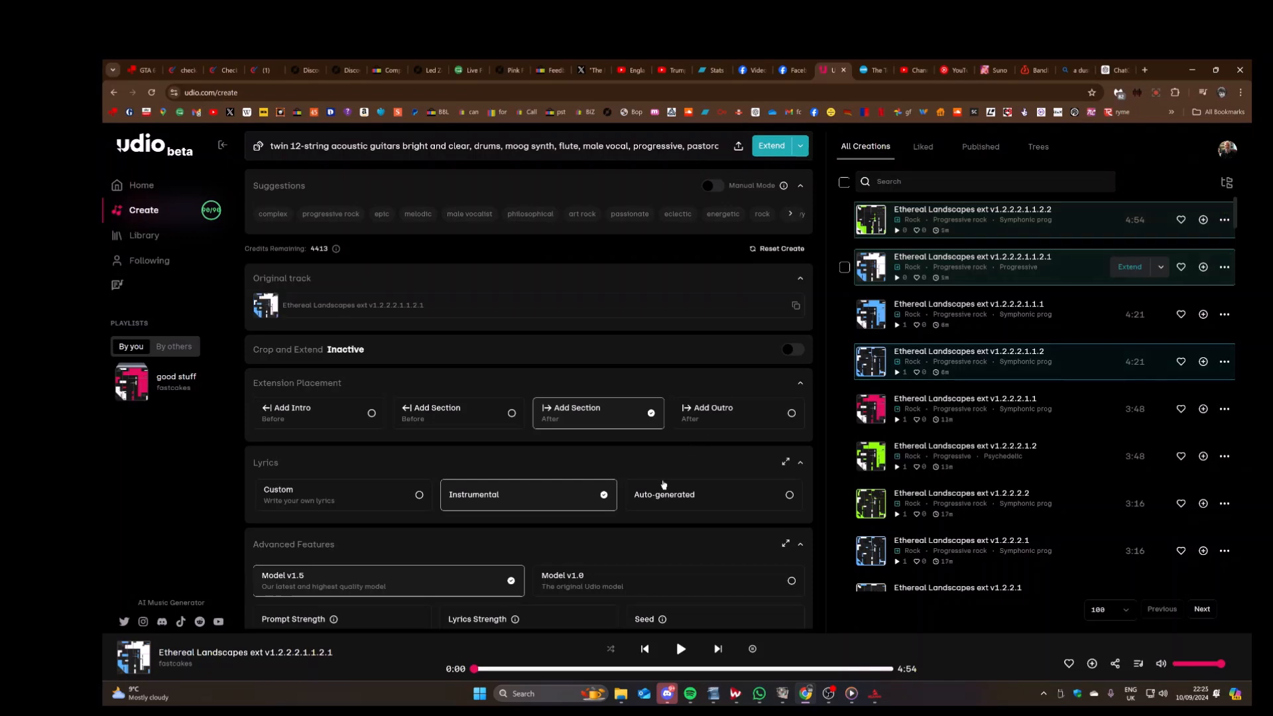
Switch to custom lyrics and replace the old verse with "The triumph of time / defeats humanity / The triumph of time / ticks to infinity"
click(409, 505)
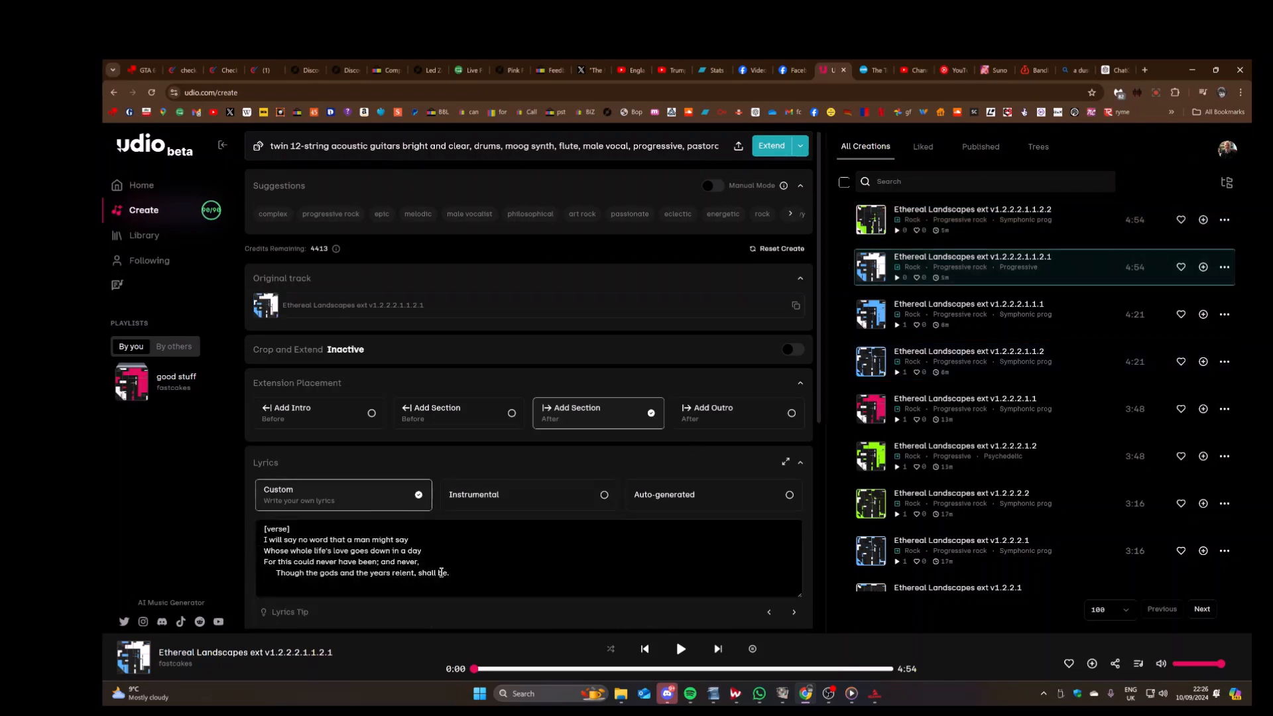
key(ctrl+a)
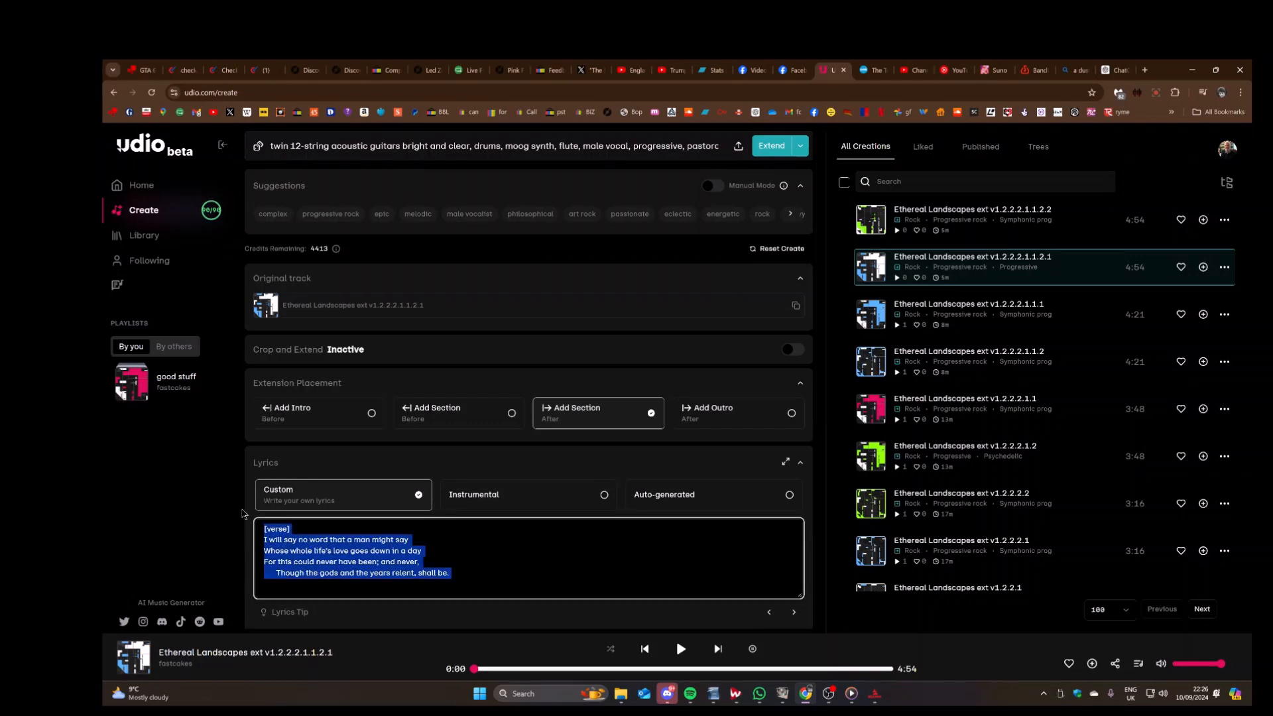
text(The triumph of time defeats humanity The triumph of time ticks to infinity)
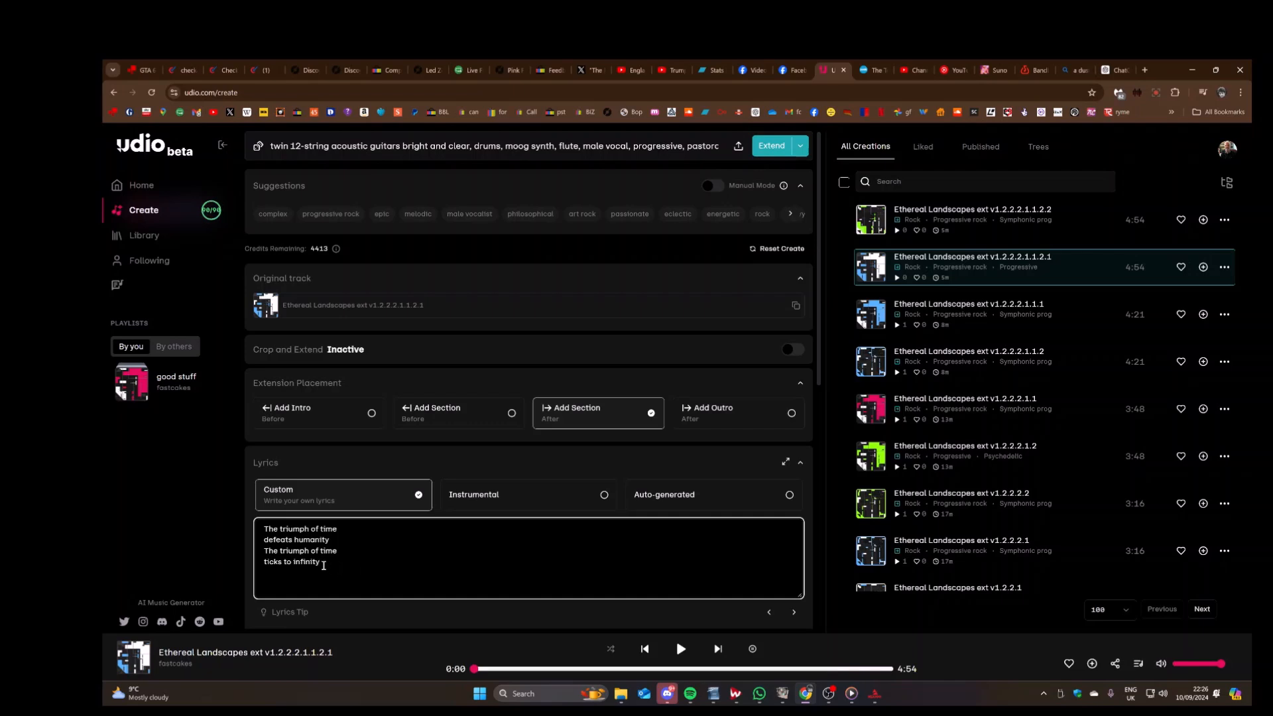
Duplicate the four lyric lines below themselves and add a [chorus] tag on its own line above them
drag(324, 565, 256, 526)
key(ctrl+c)
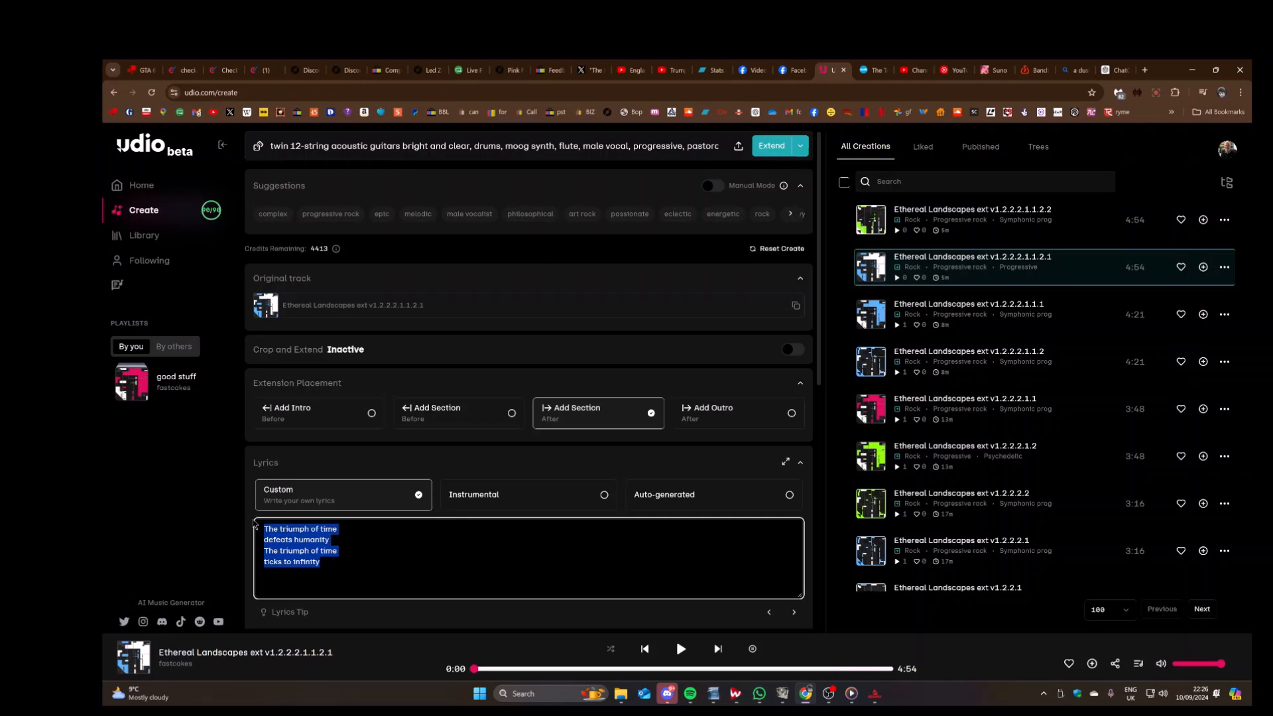
click(330, 563)
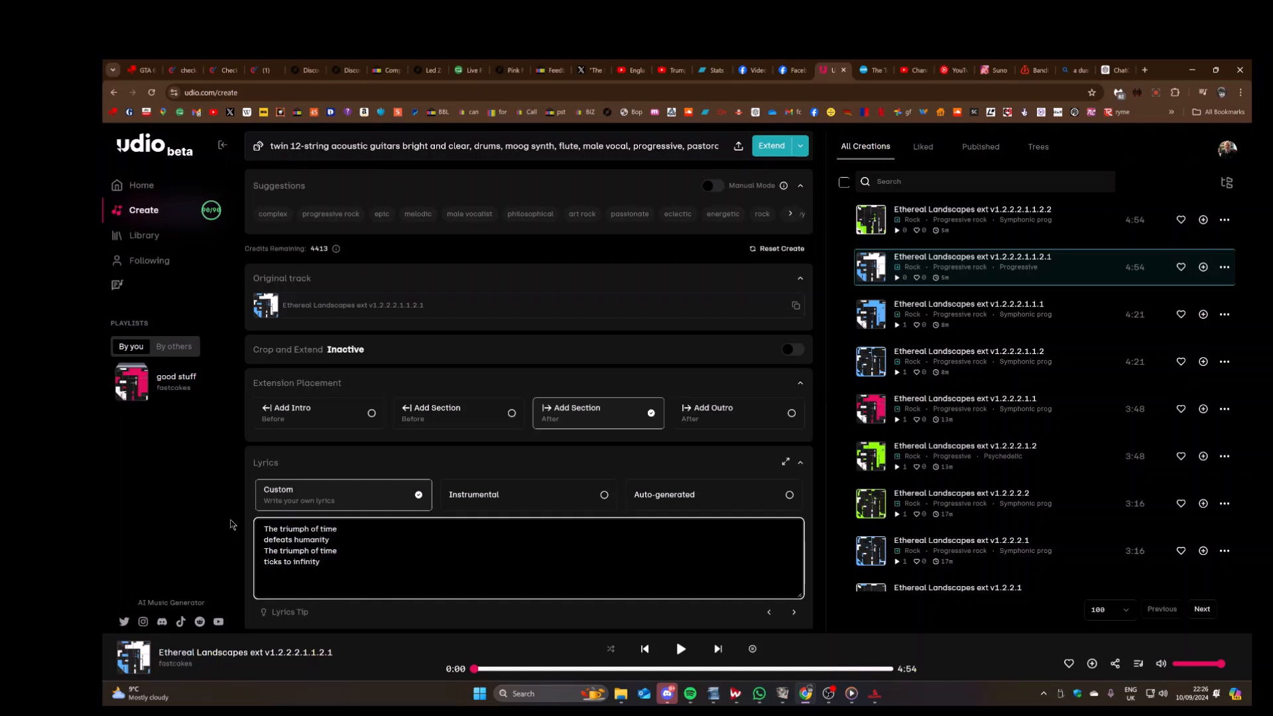
key(ctrl+v)
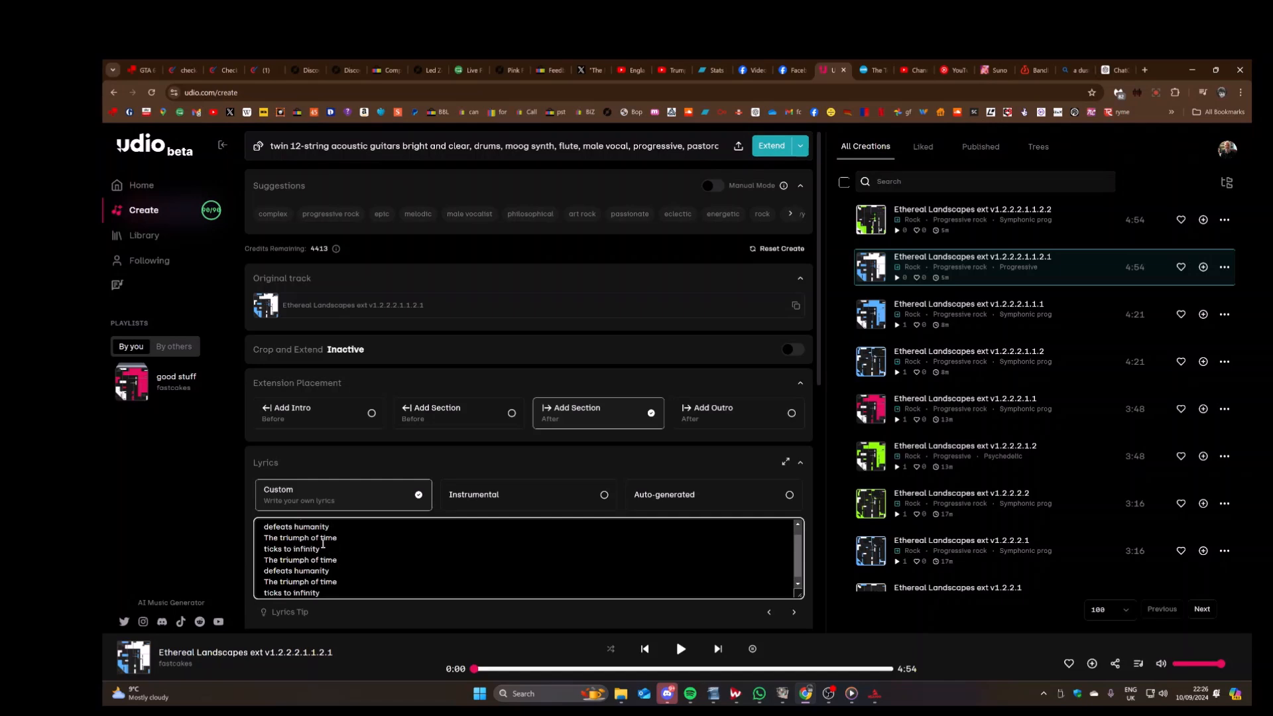
scroll(312, 545, up, 3)
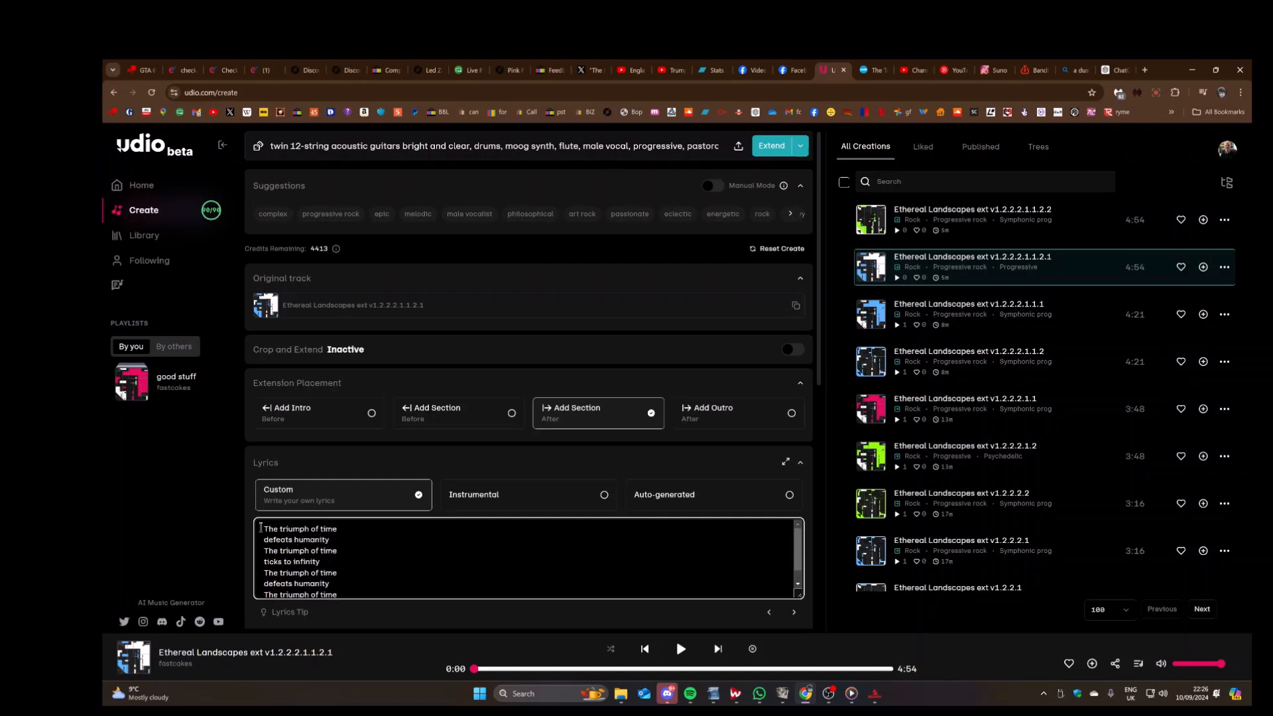
key(Return)
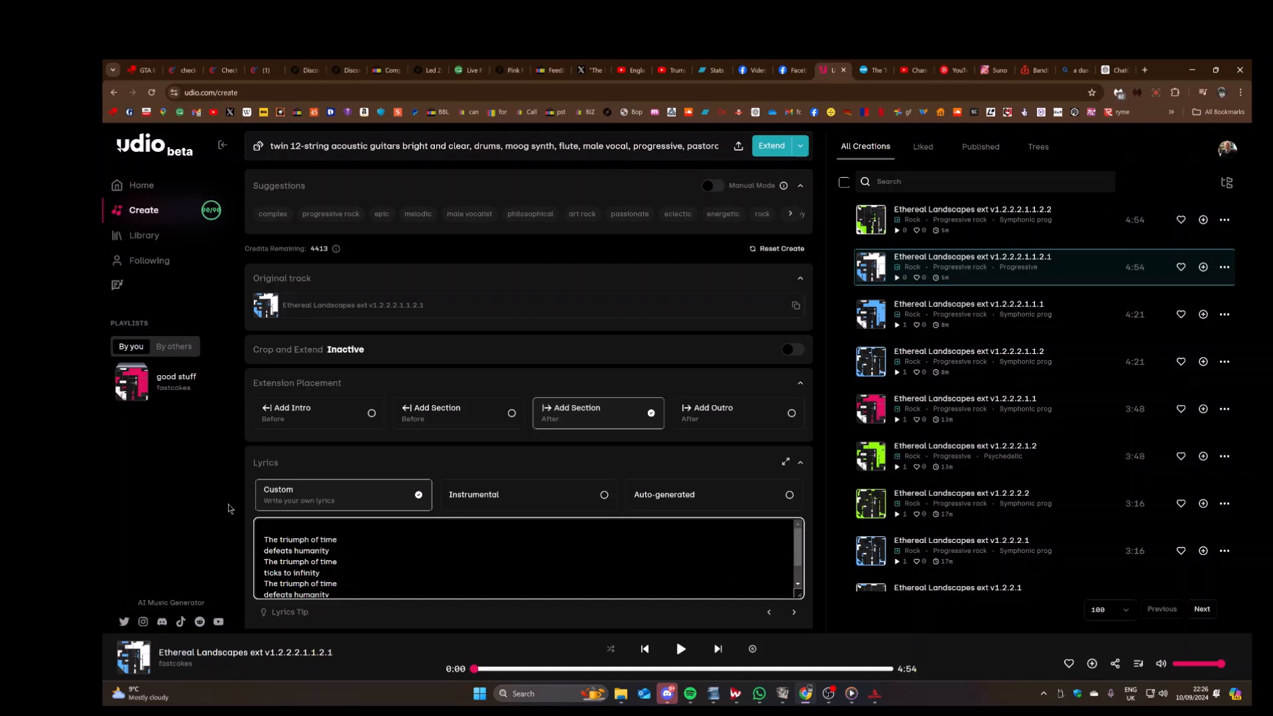
text([chorus])
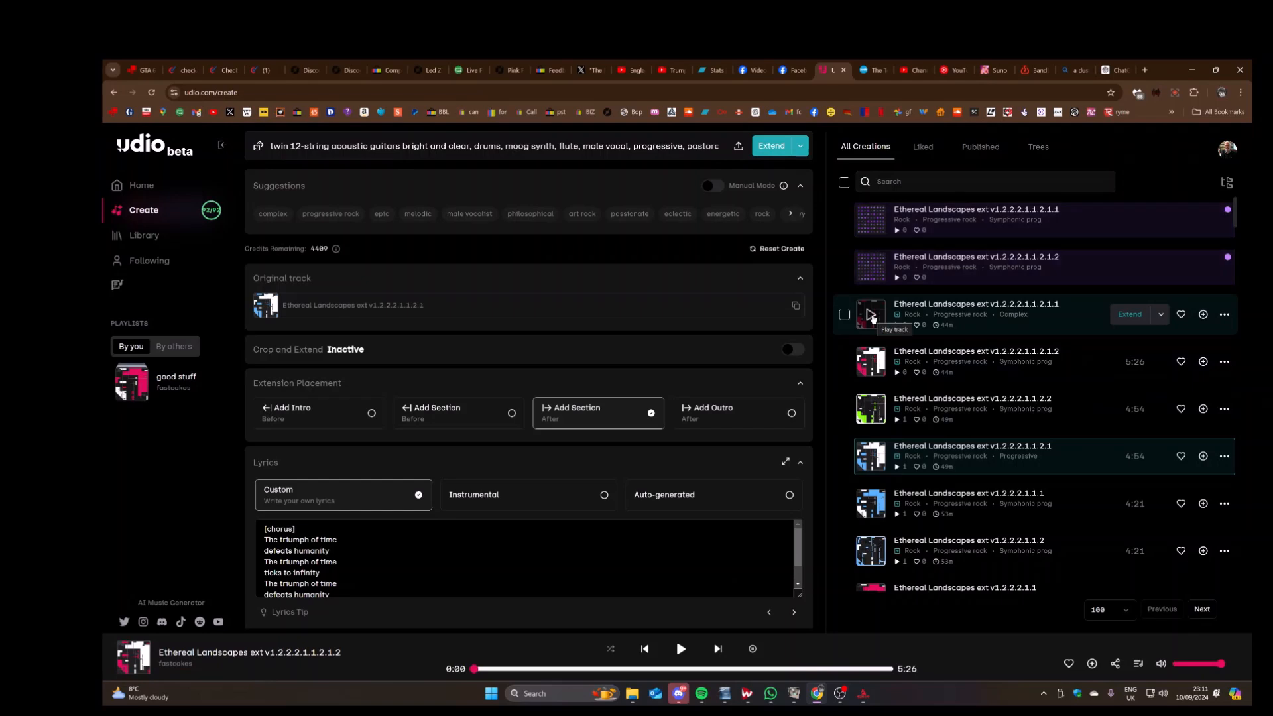
Listen to the two earlier 5:26 chorus versions and like the one tagged Complex, Ethereal Landscapes ext v1.2.2.2.1.1.2.1.1
click(871, 318)
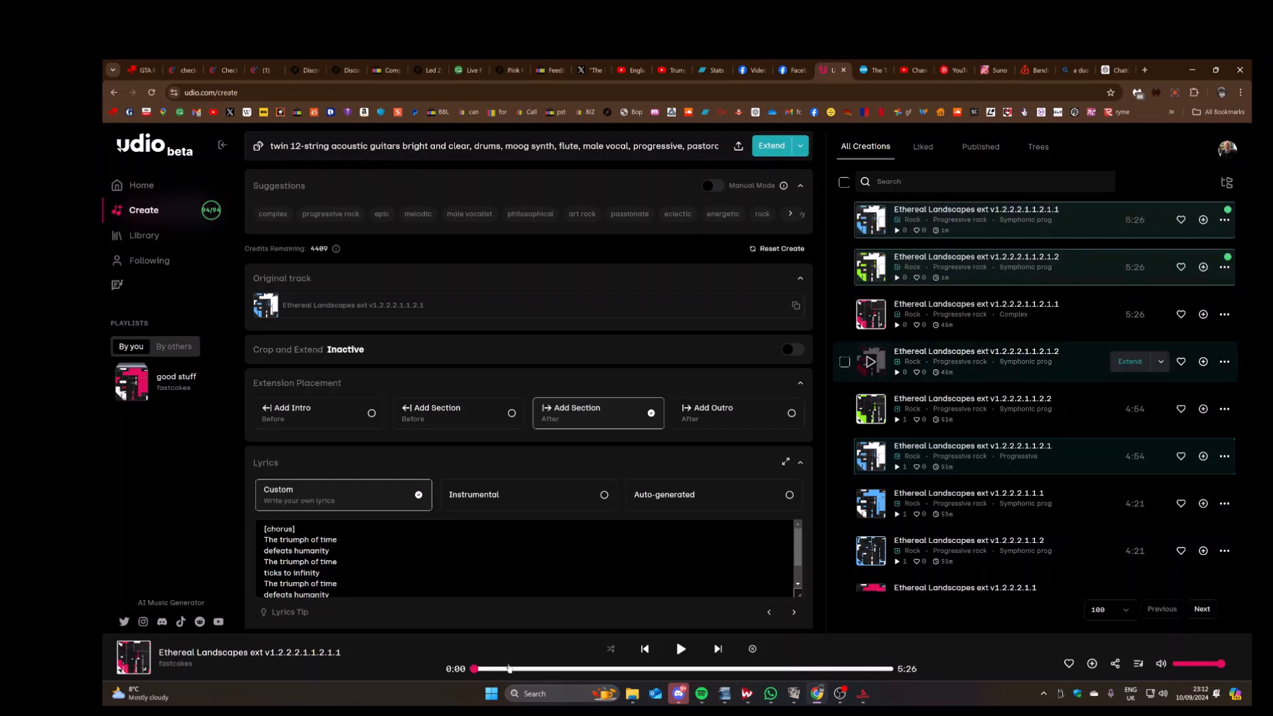
click(871, 361)
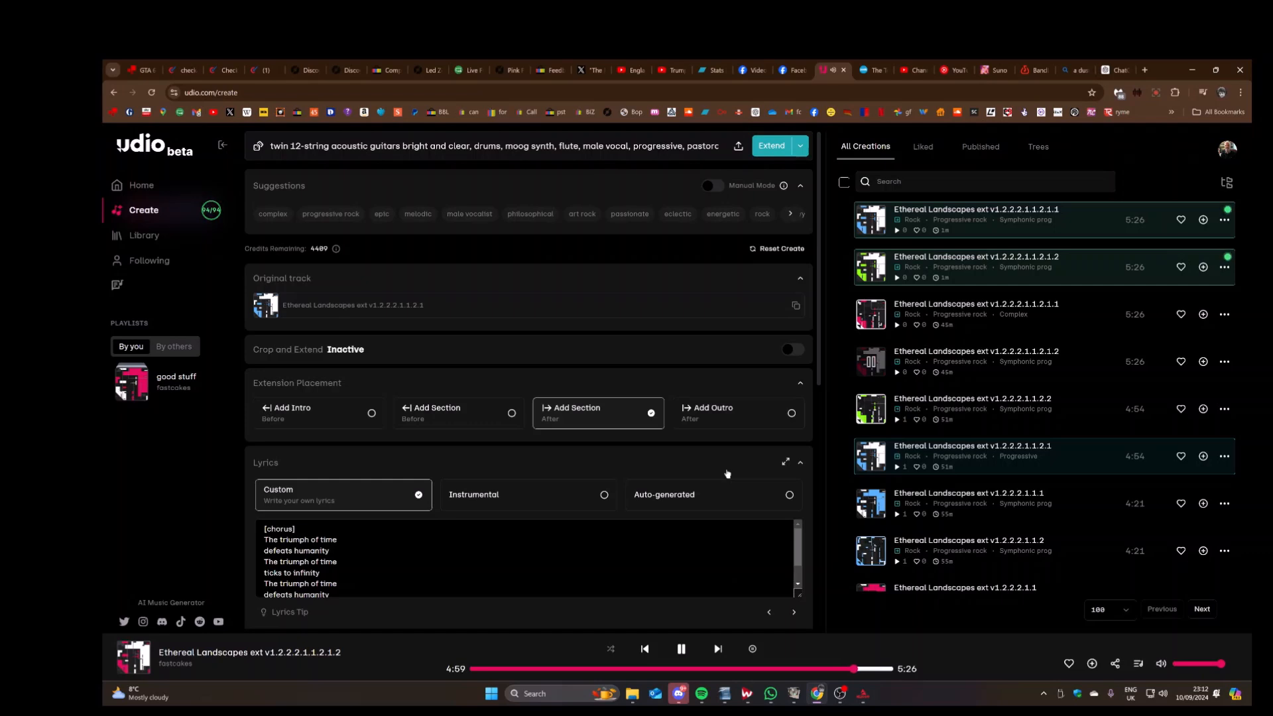
click(872, 362)
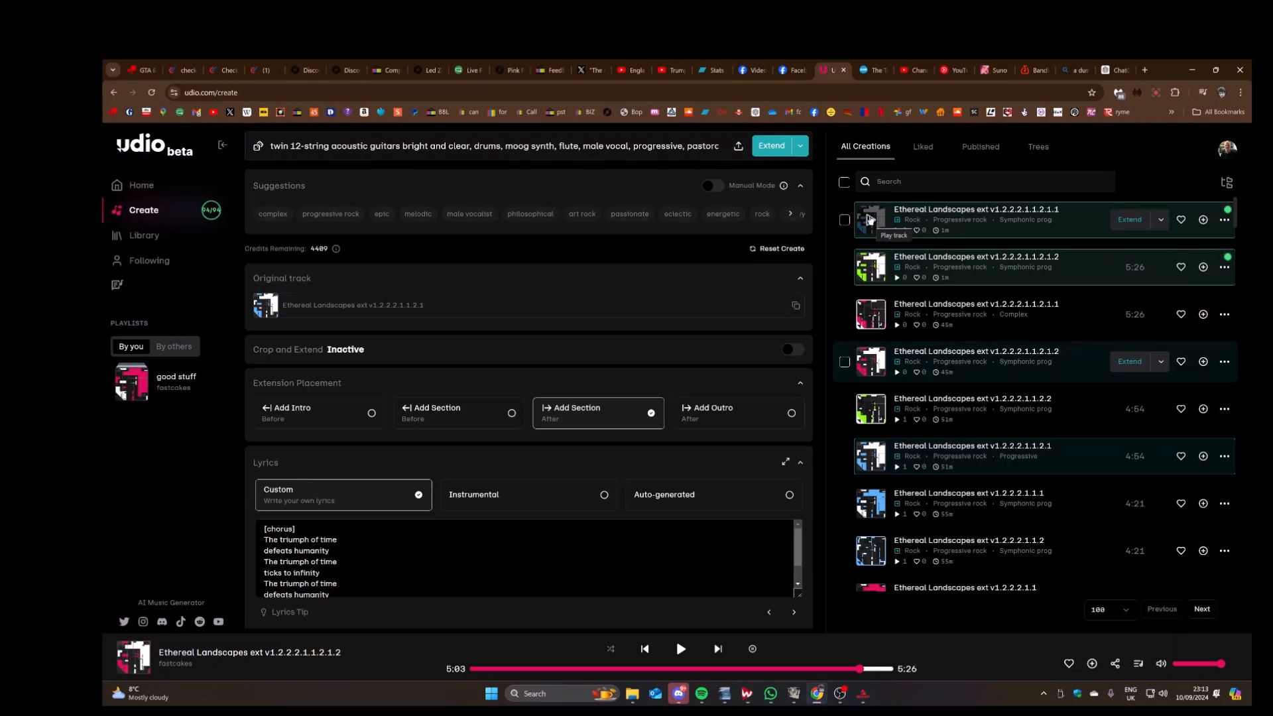
click(1180, 317)
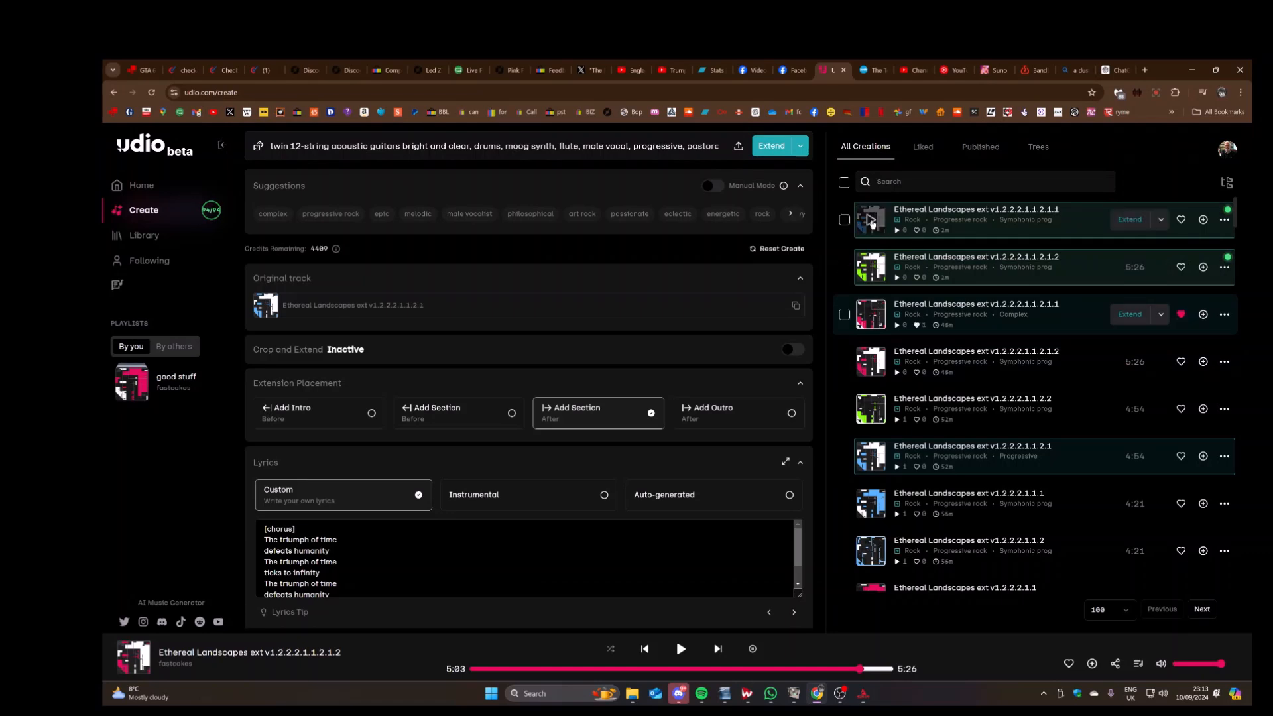
Listen to the two newest 5:26 chorus versions and check them against the chorus lyrics
click(871, 220)
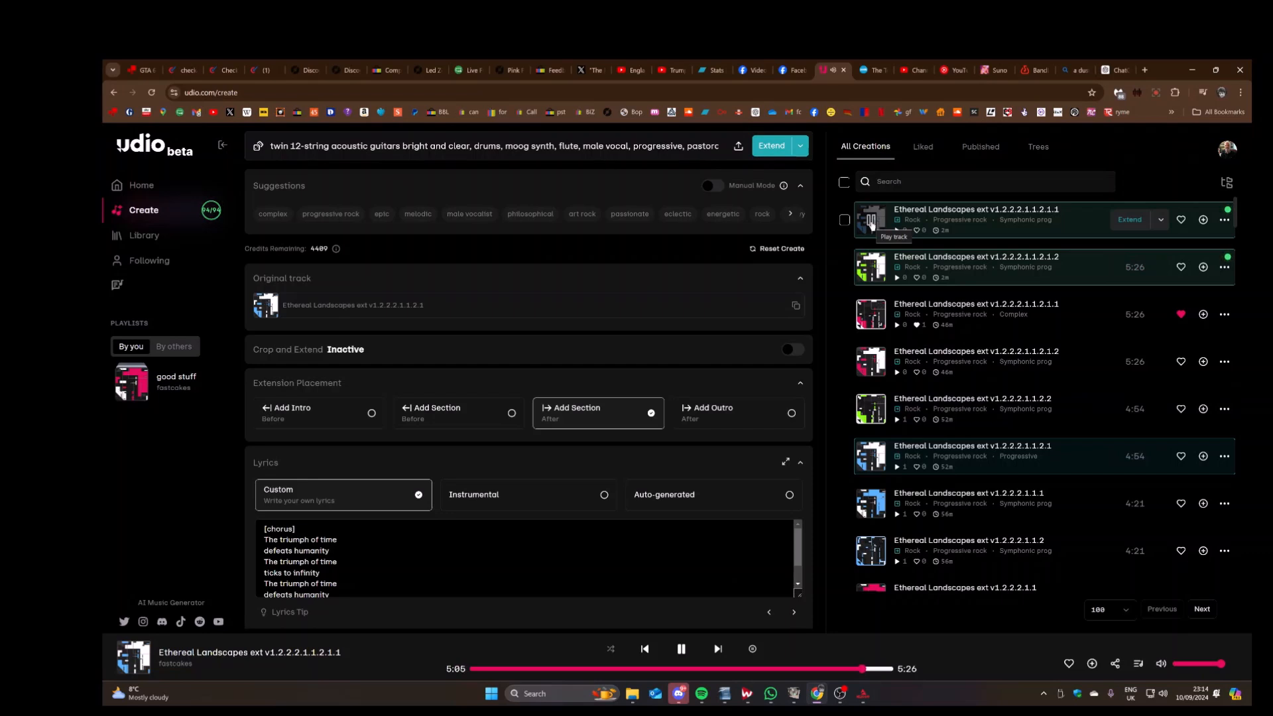
click(871, 222)
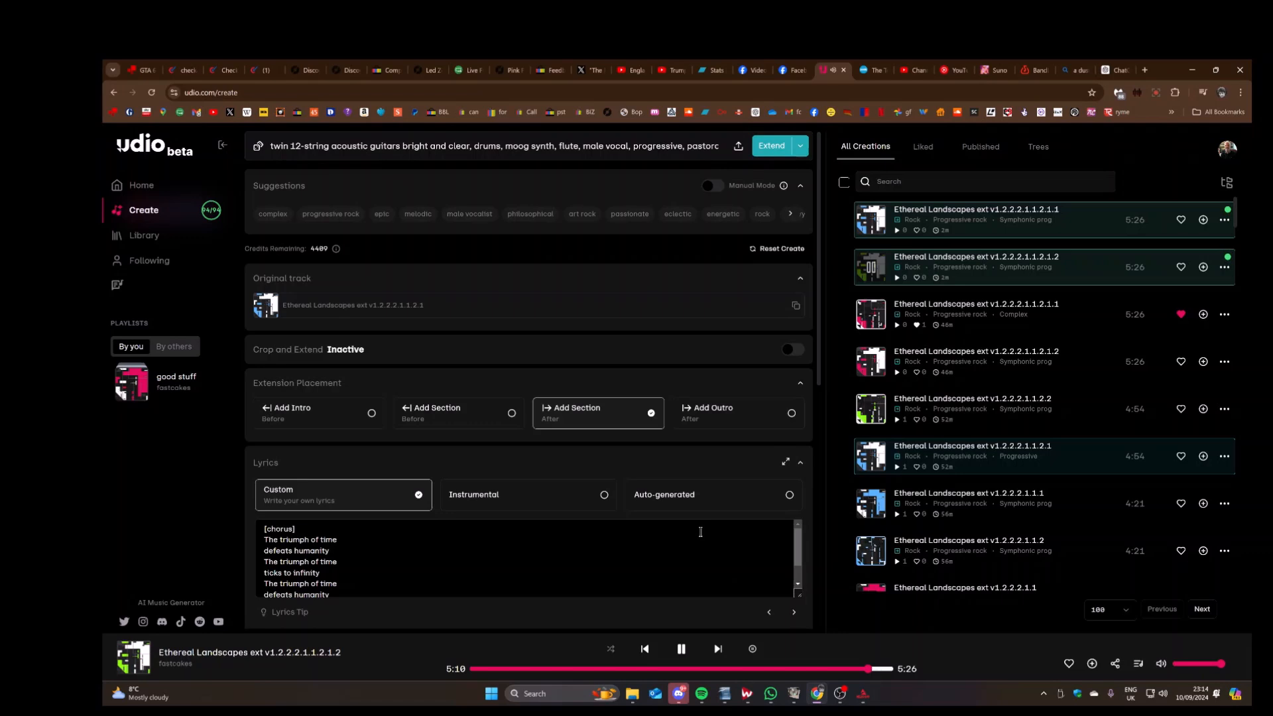
scroll(701, 530, down, 2)
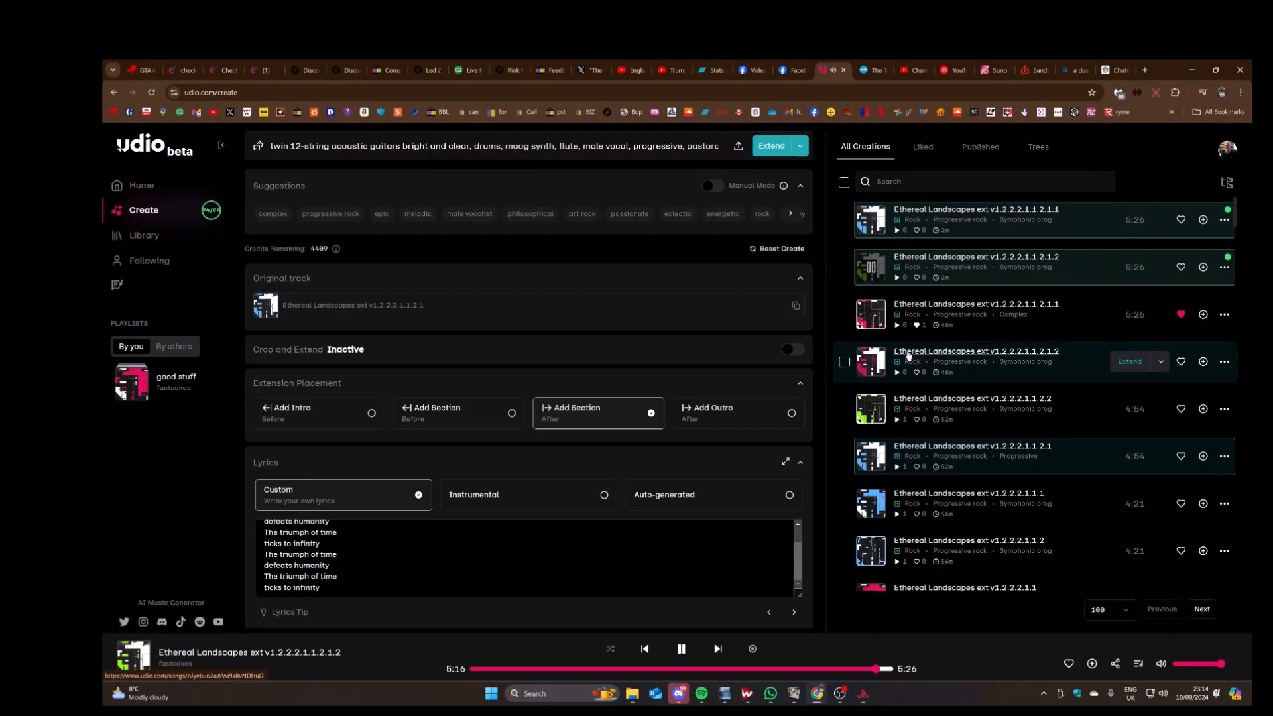
mouse_move(909, 356)
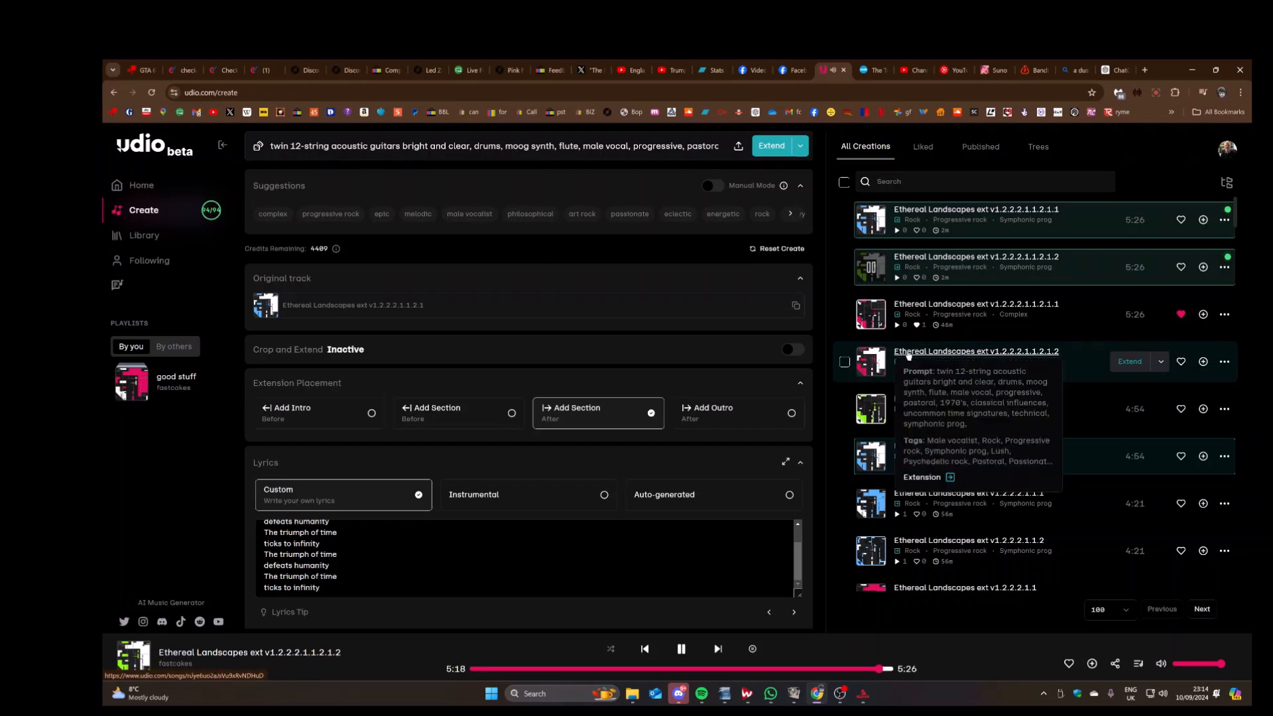
click(683, 653)
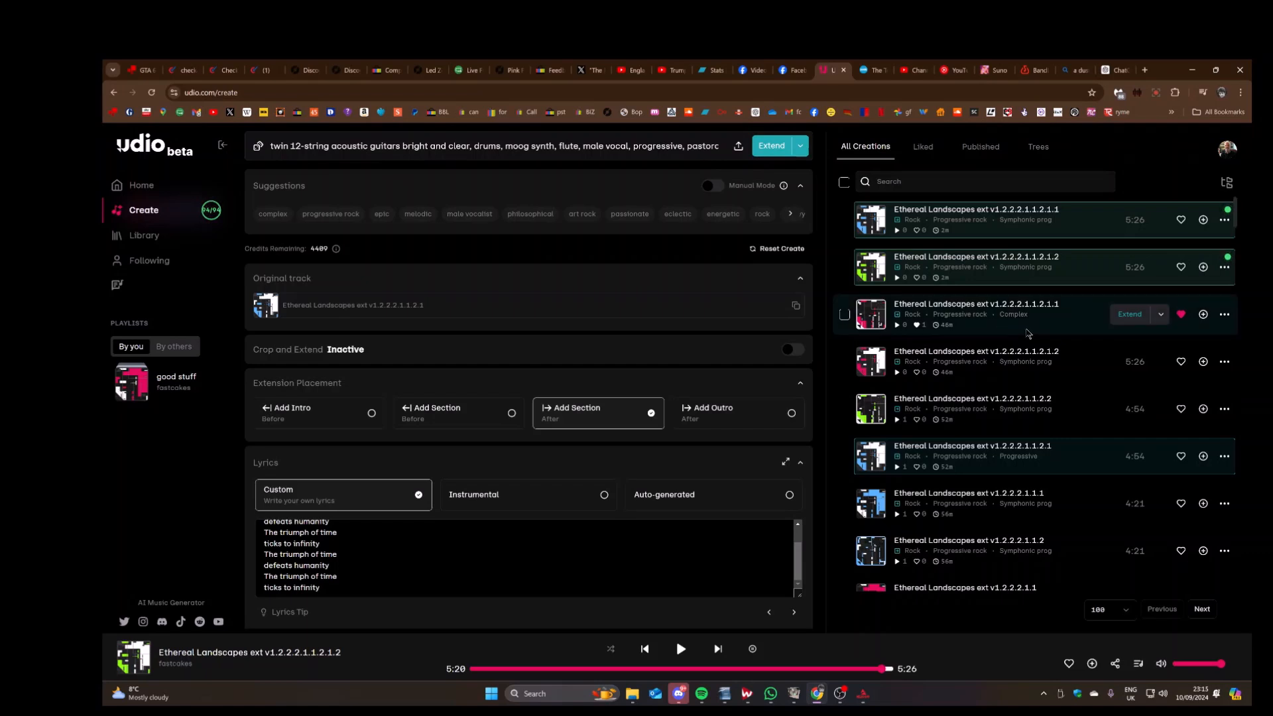
Generate an instrumental extension of the liked 5:26 version, Ethereal Landscapes ext v1.2.2.2.1.1.2.1.1, as a section added after it
click(1127, 315)
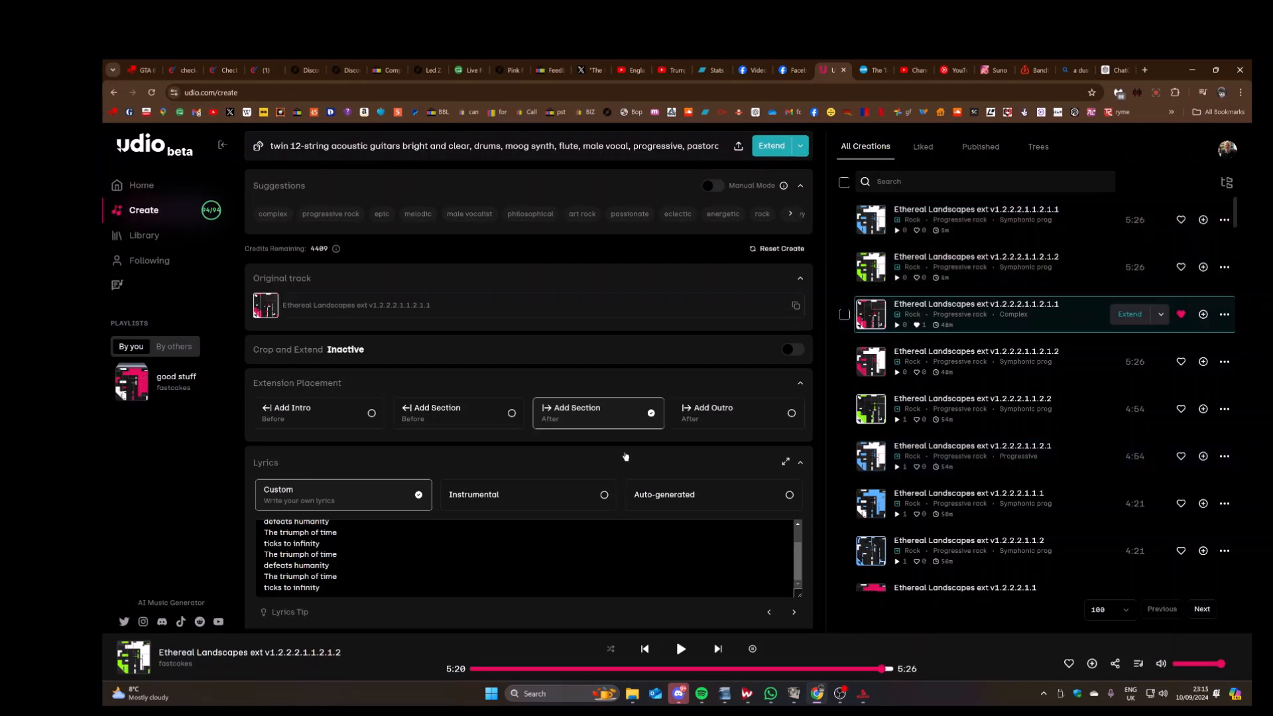
click(611, 502)
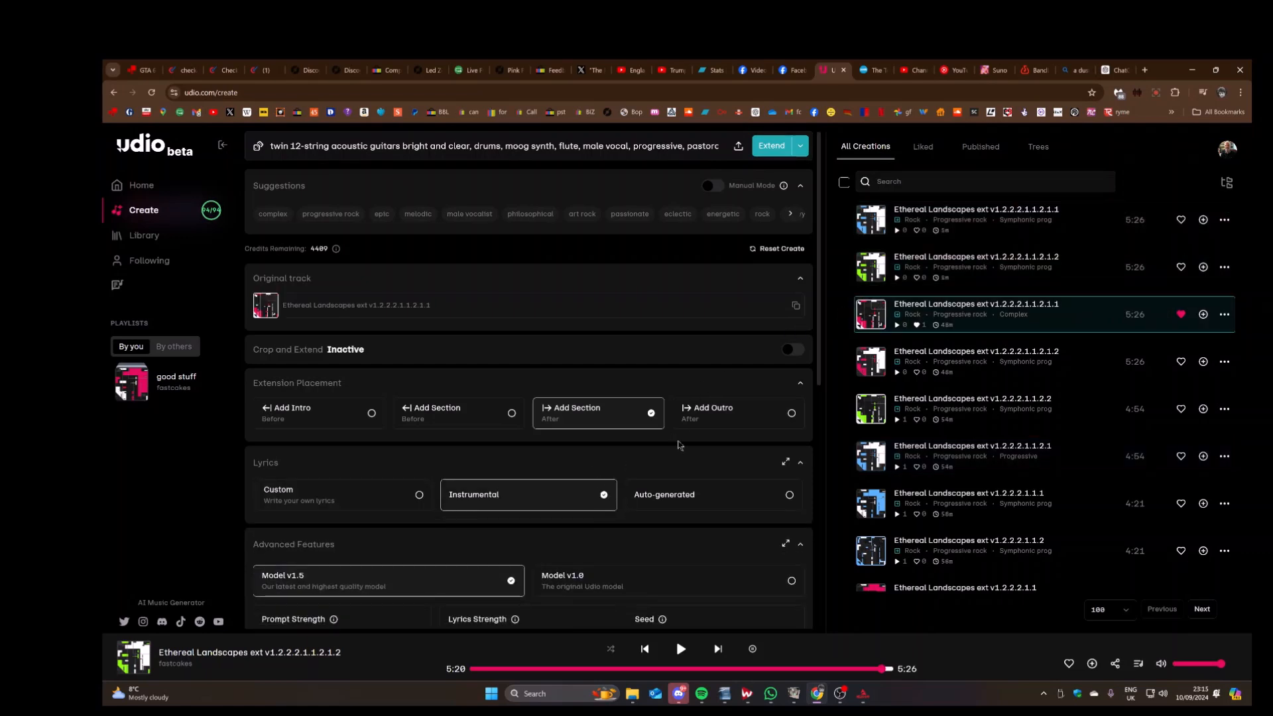
scroll(683, 437, down, 5)
scroll(685, 439, up, 5)
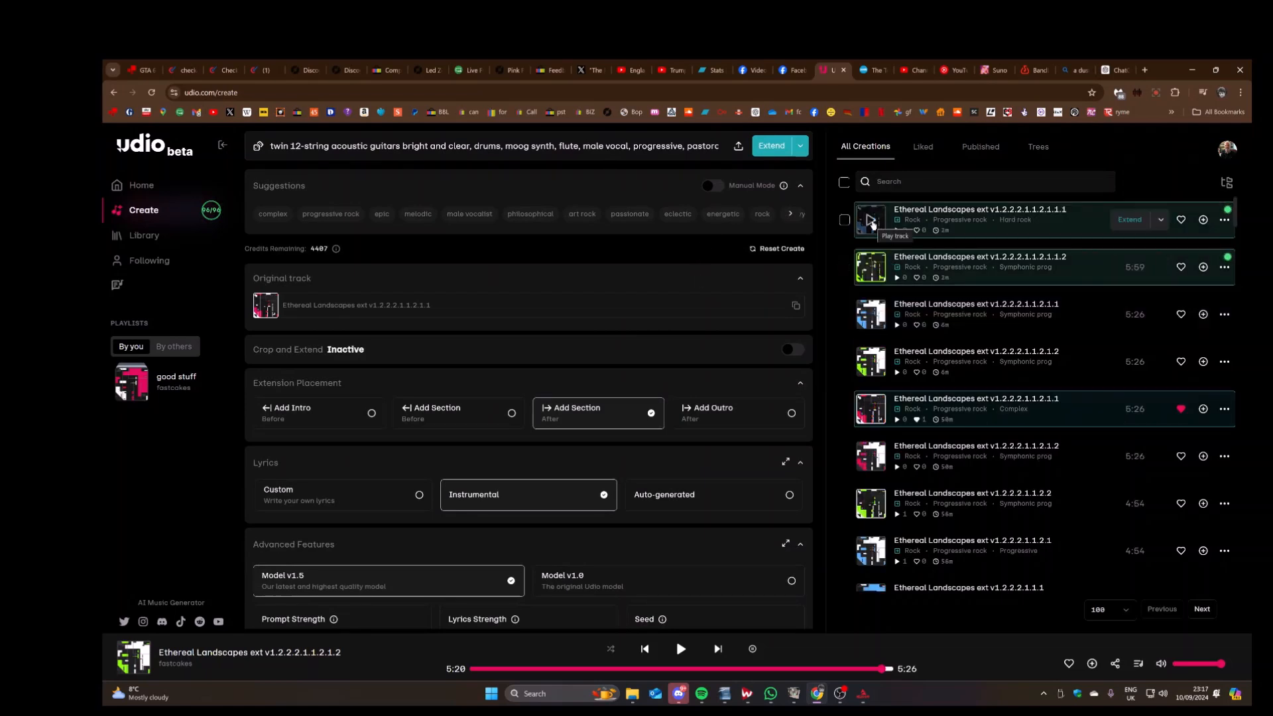
Listen to both new 5:59 versions and generate an instrumental extension of Ethereal Landscapes ext v1.2.2.2.1.1.2.1.1.2
click(870, 221)
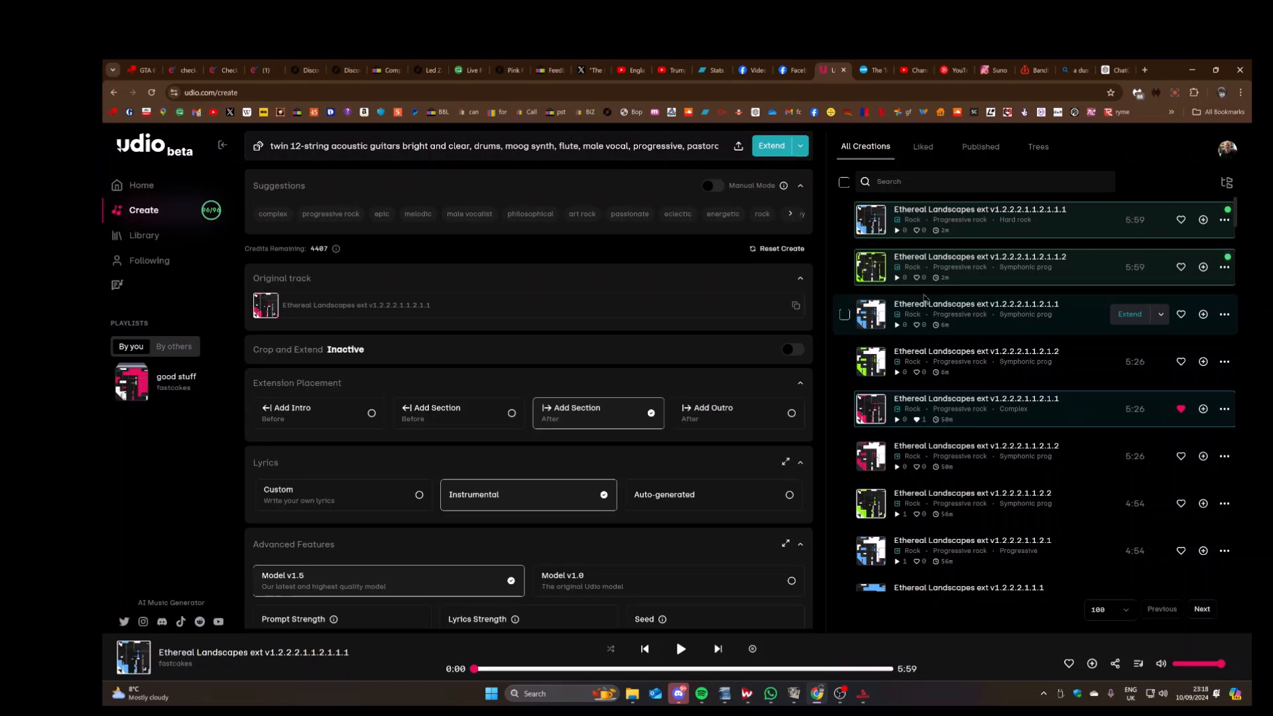
click(870, 269)
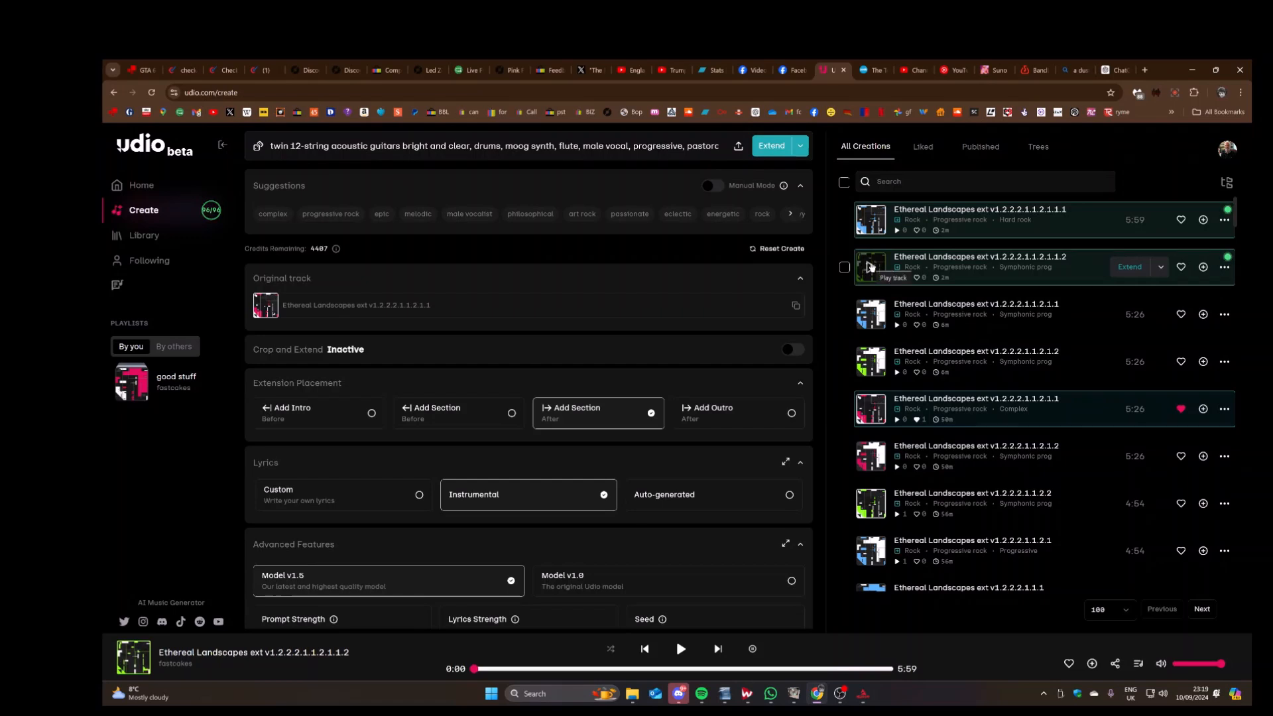
click(1127, 268)
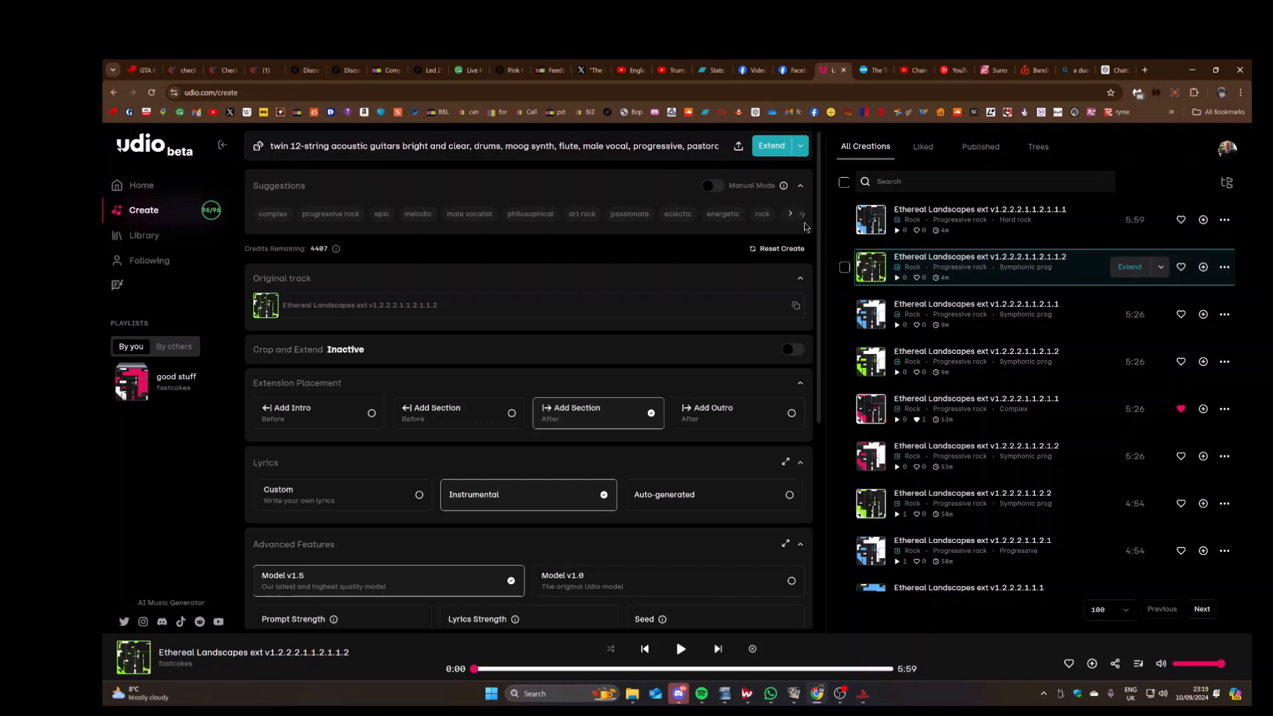
click(766, 148)
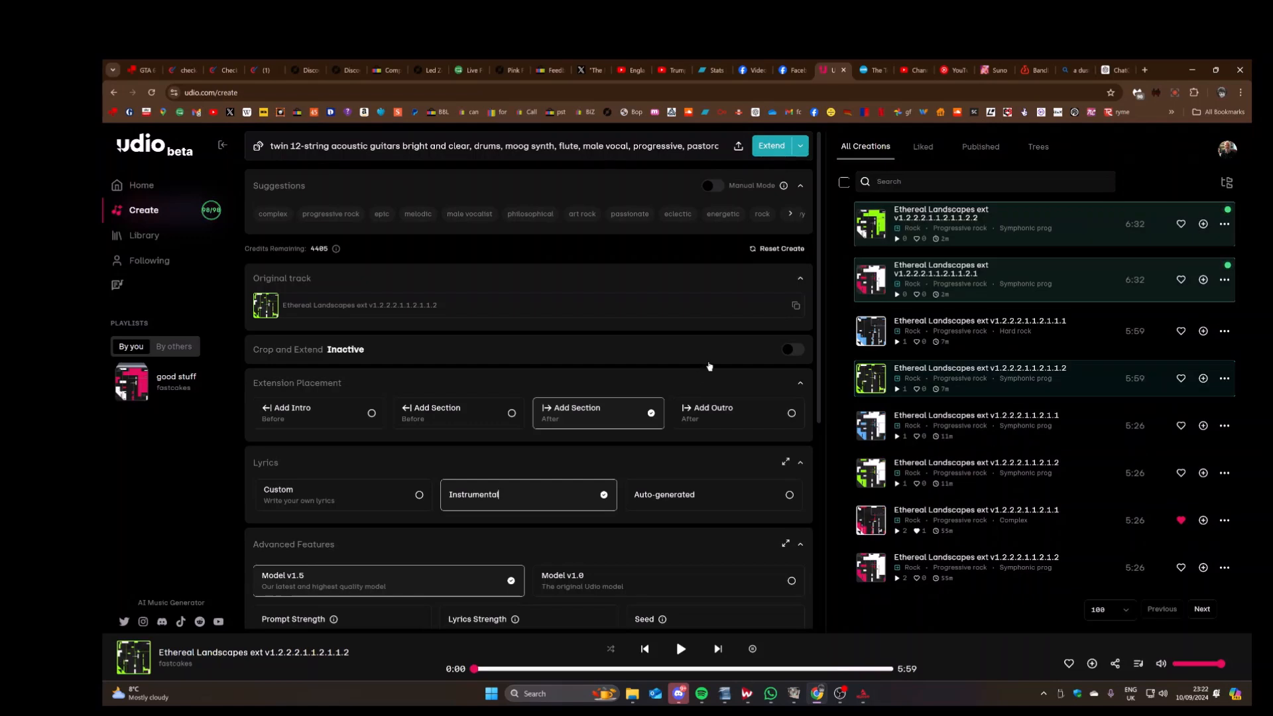
Listen to the newly added endings of both 6:32 versions to compare them
mouse_move(867, 225)
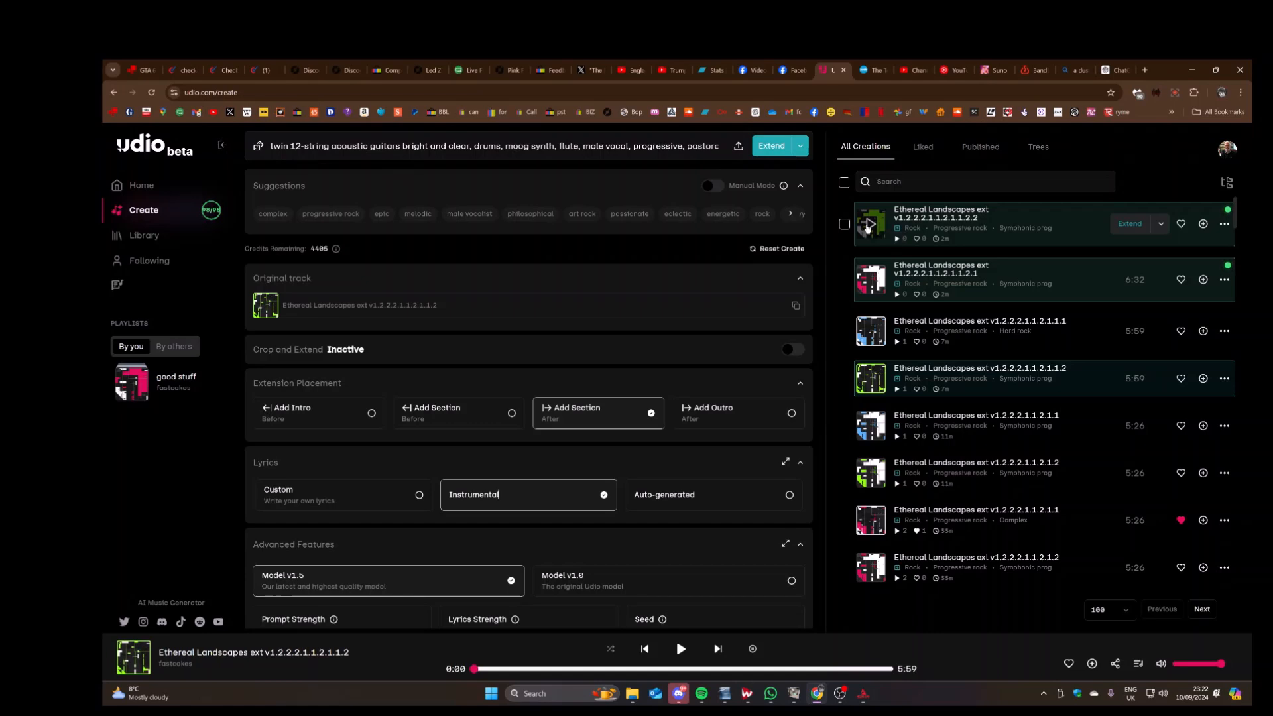
click(869, 226)
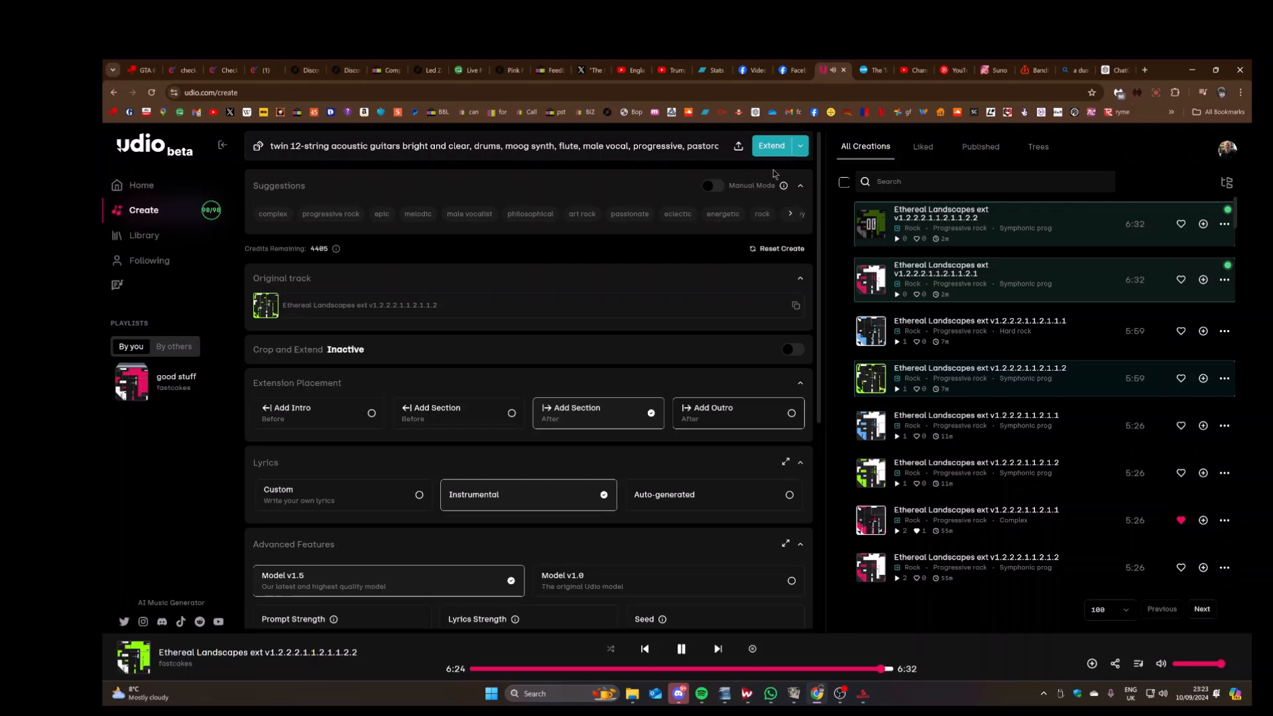
click(872, 226)
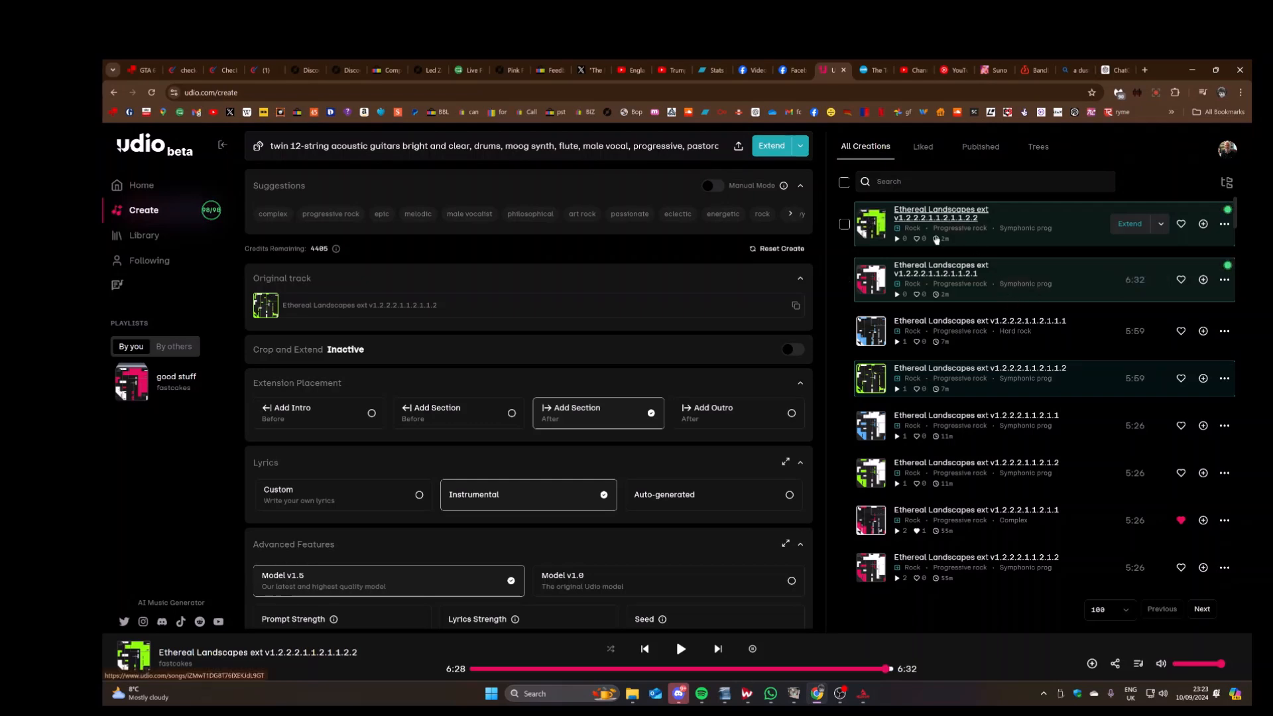
click(871, 283)
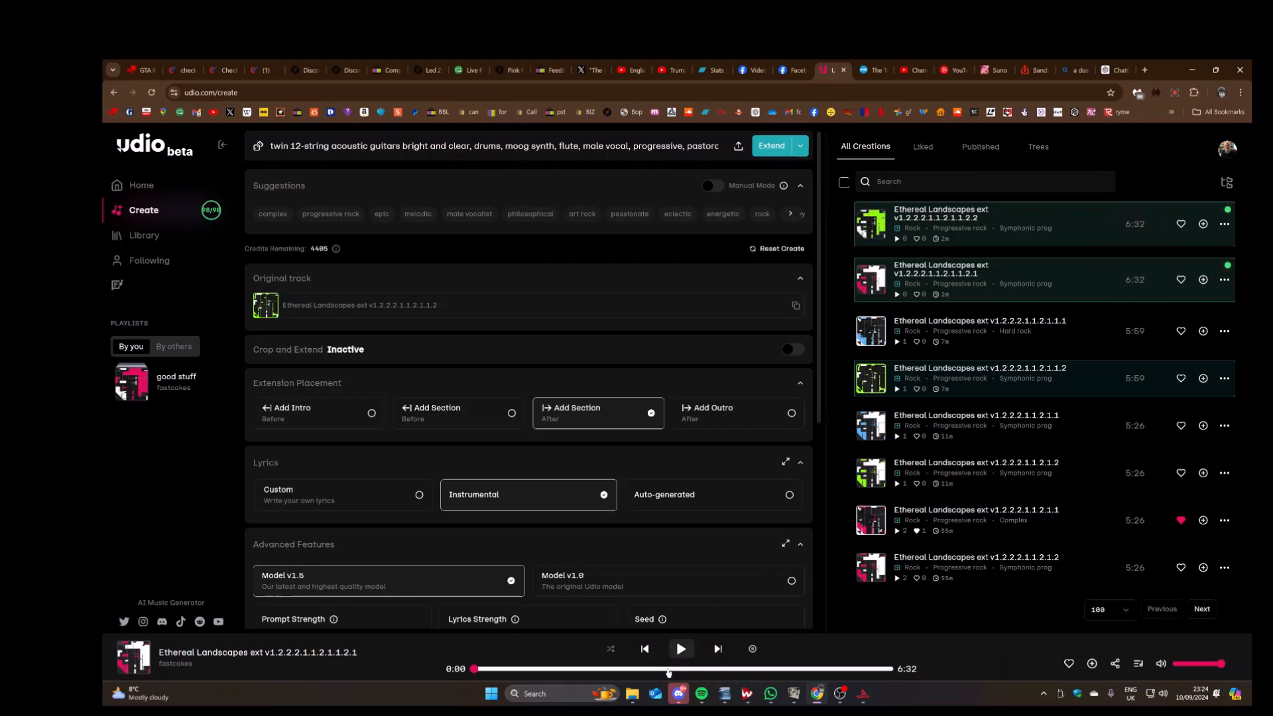
mouse_move(682, 679)
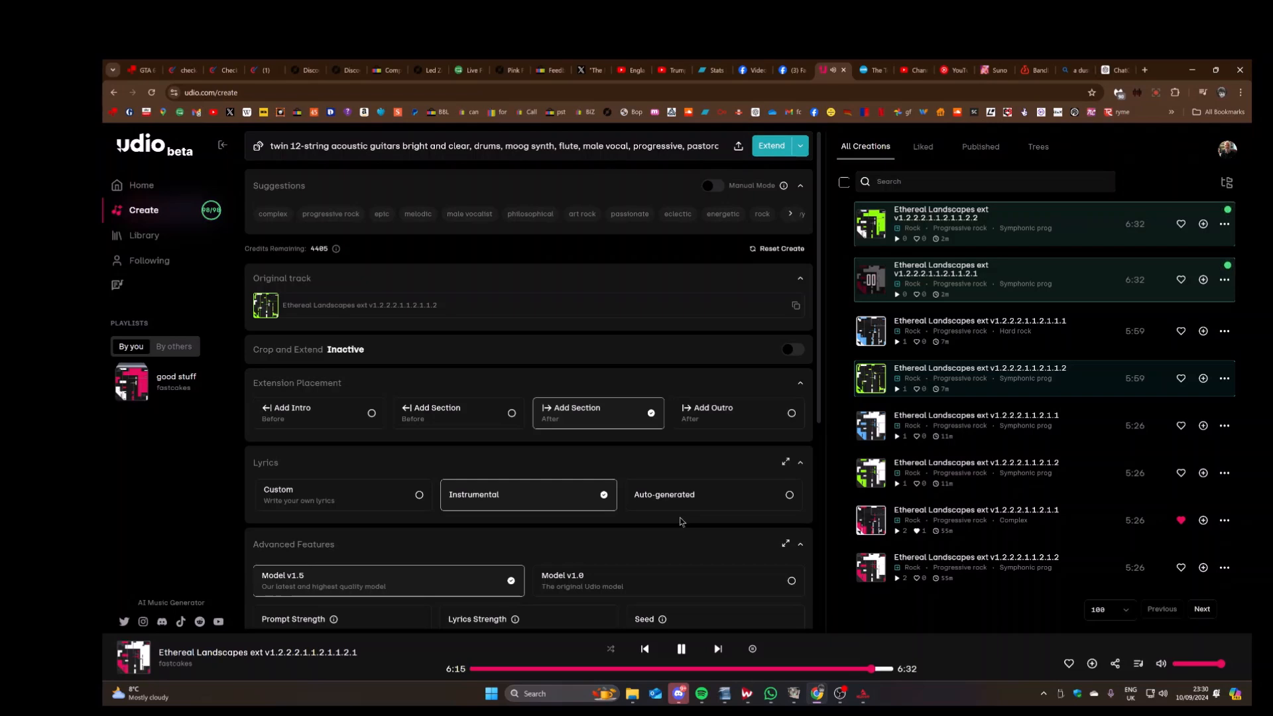
click(871, 284)
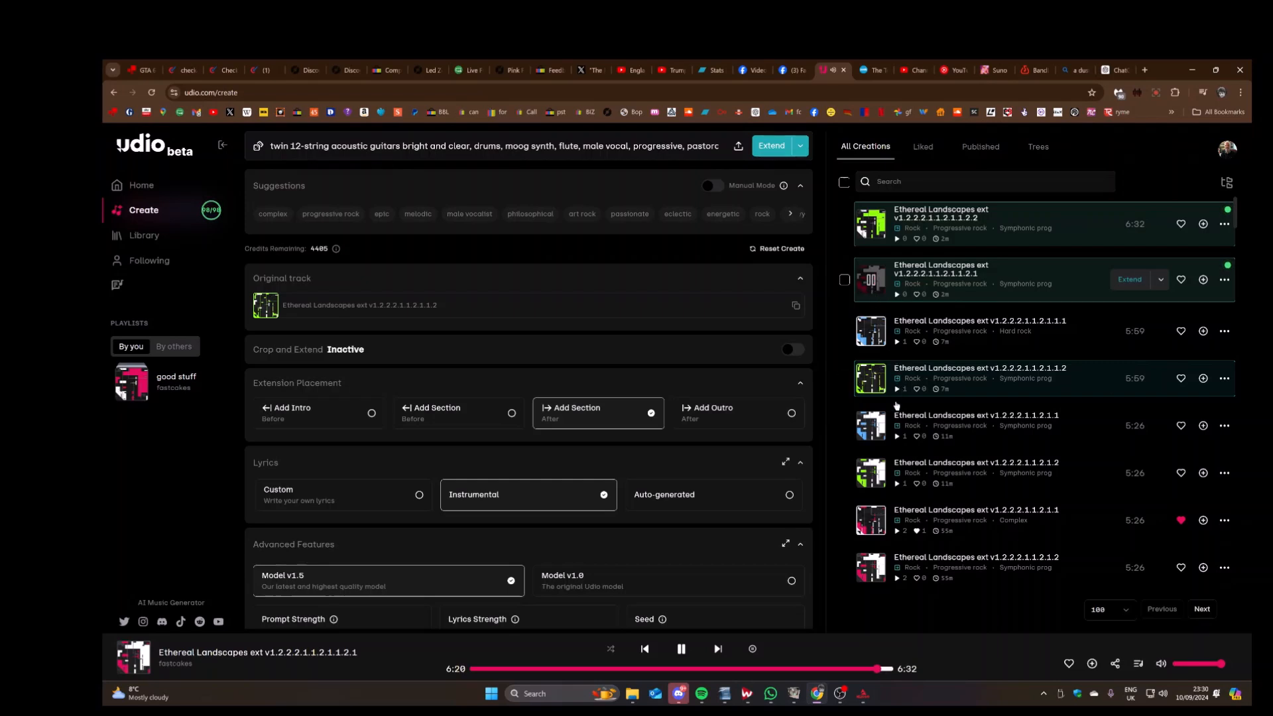
Generate an instrumental intro placed before Ethereal Landscapes ext v1.2.2.2.1.1.2.1.1.2.1, the 6:32 version
mouse_move(899, 421)
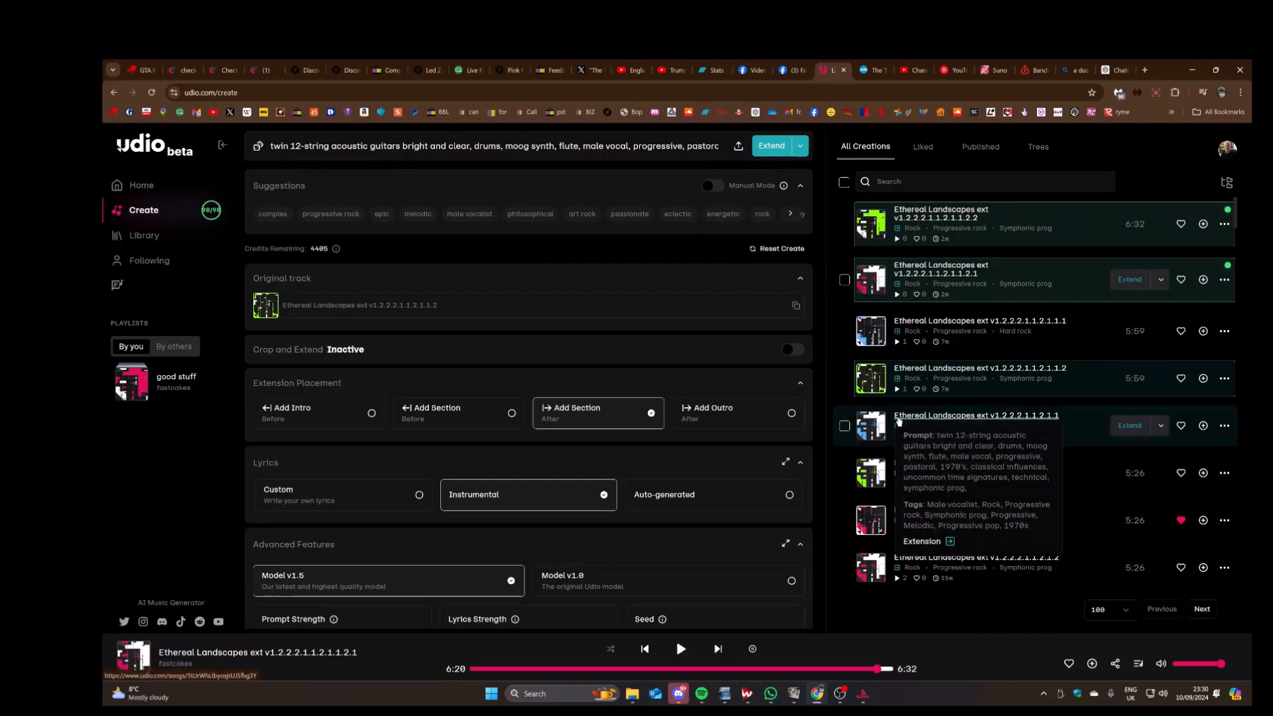
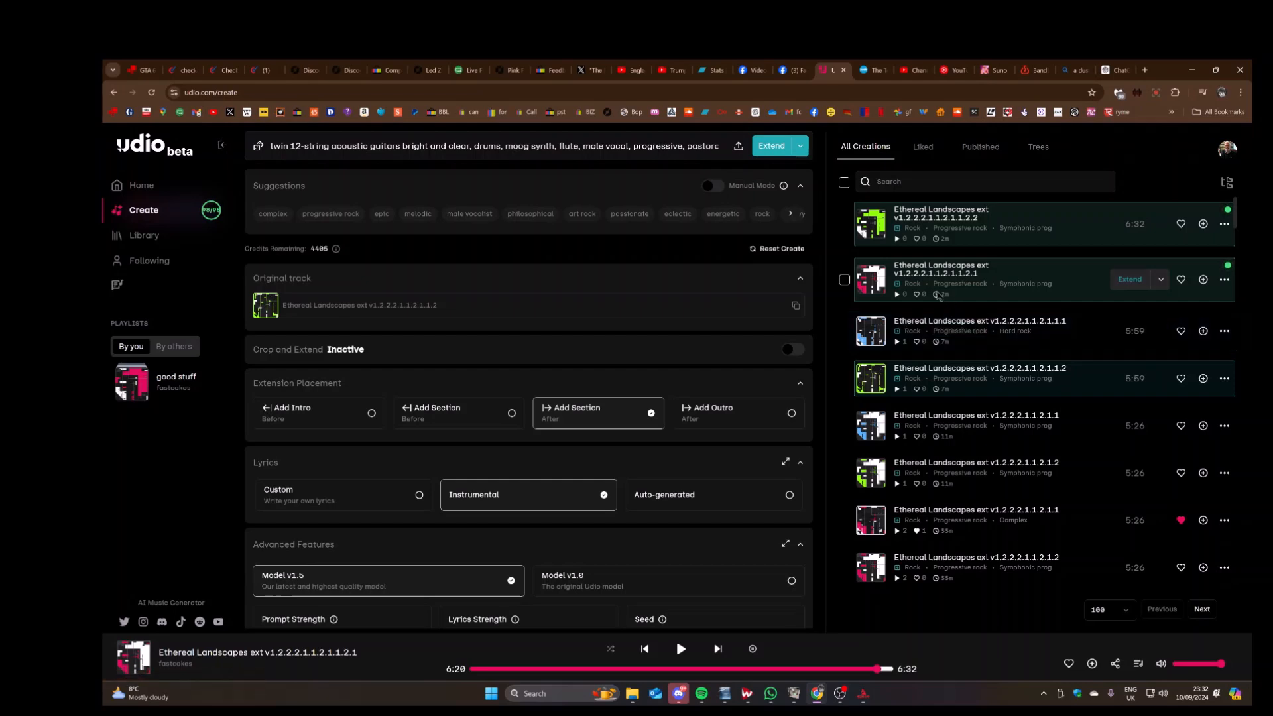
click(1127, 279)
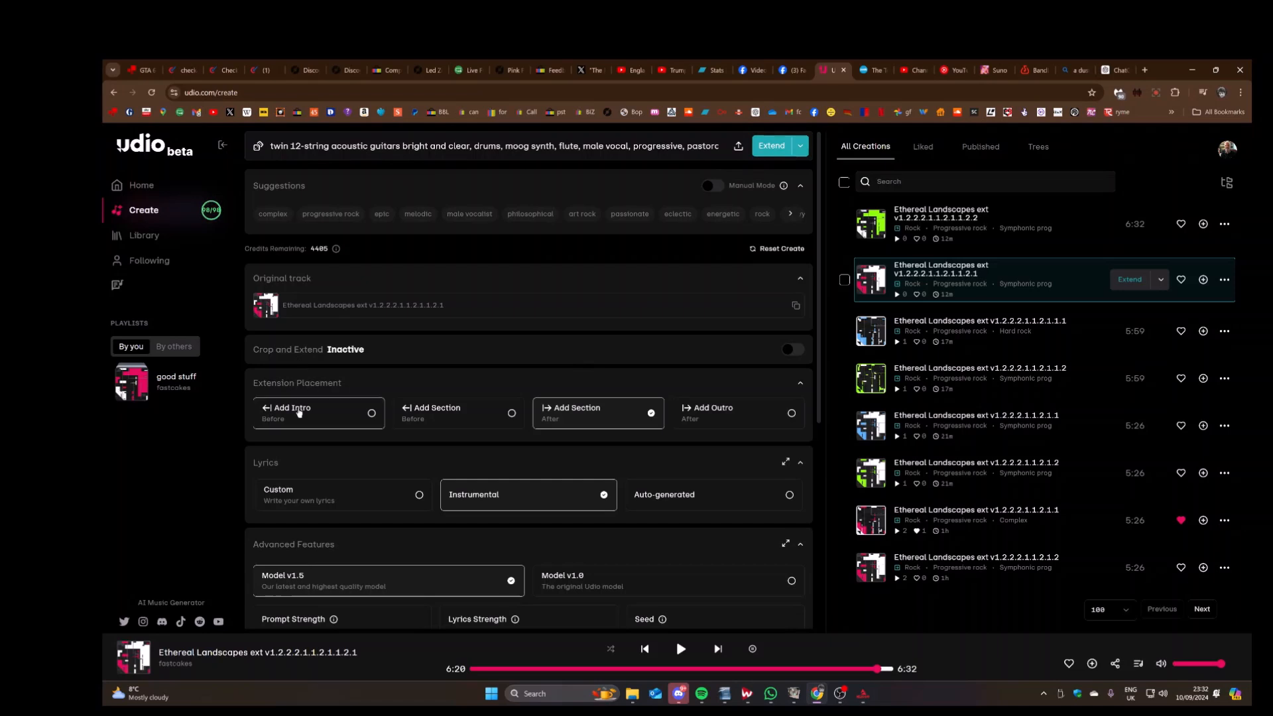
click(372, 414)
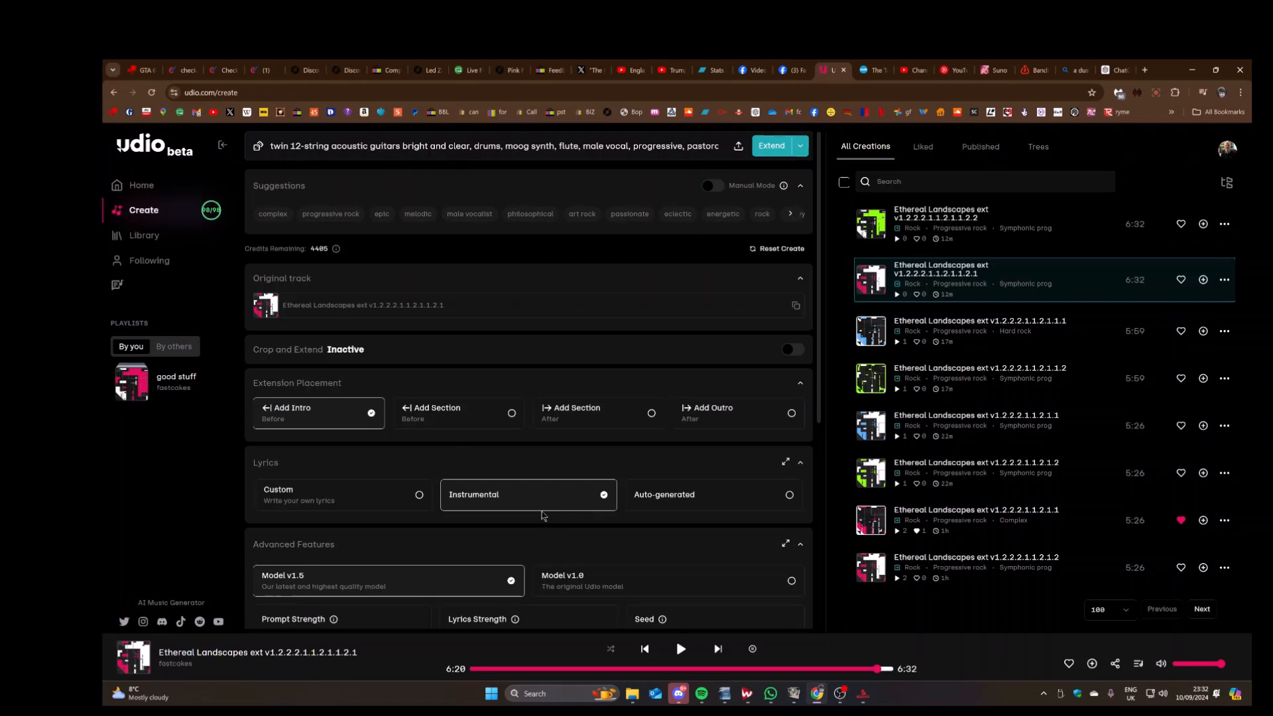
click(771, 146)
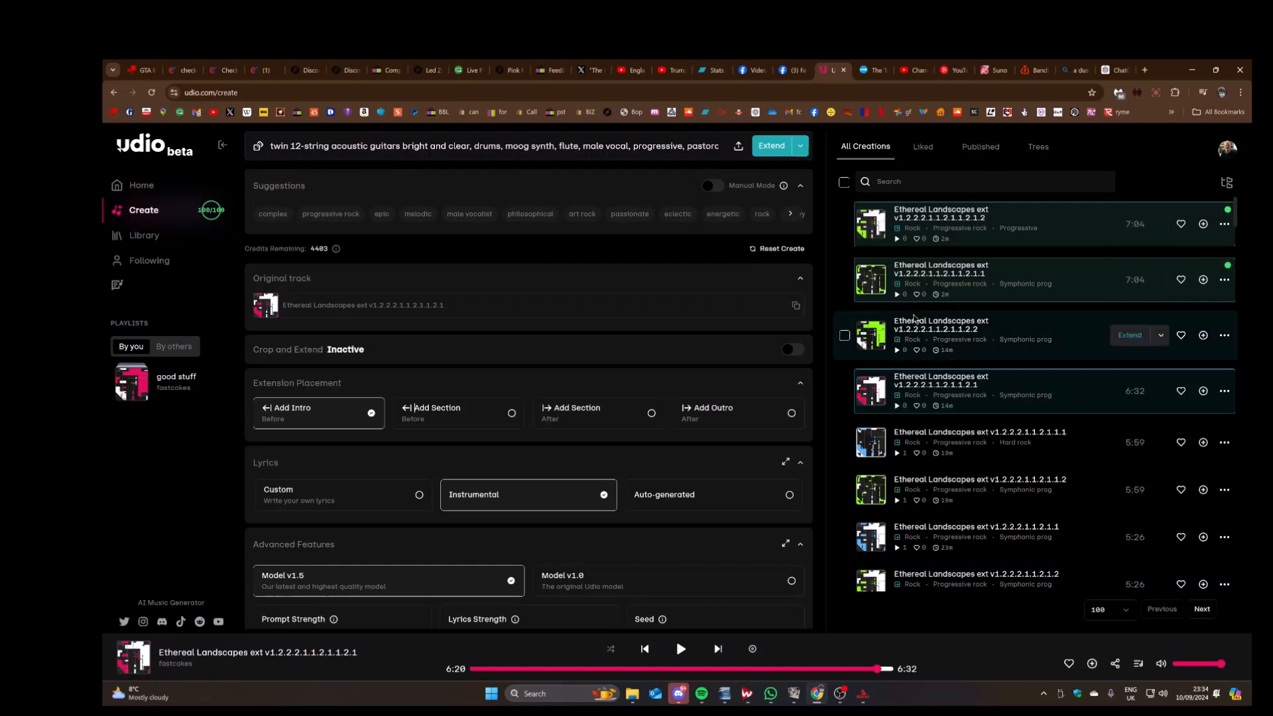
Listen to the newly added intros of both 7:04 versions to compare them
click(870, 226)
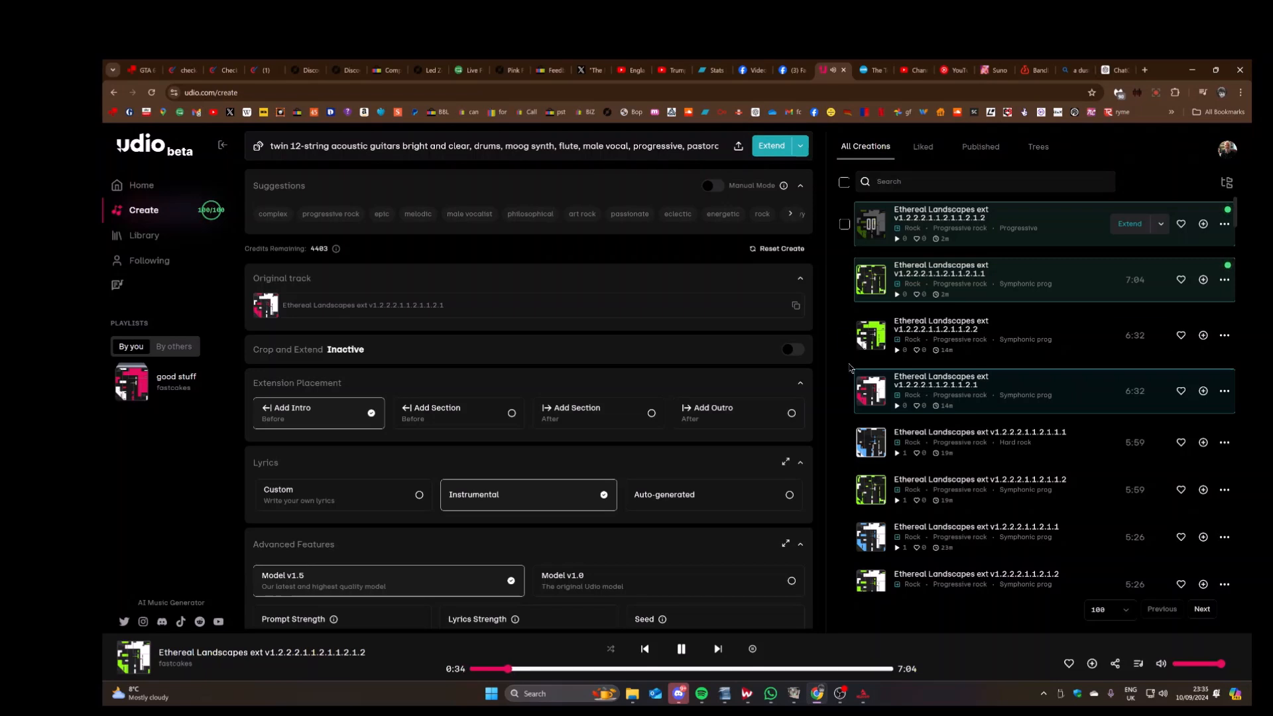
click(682, 649)
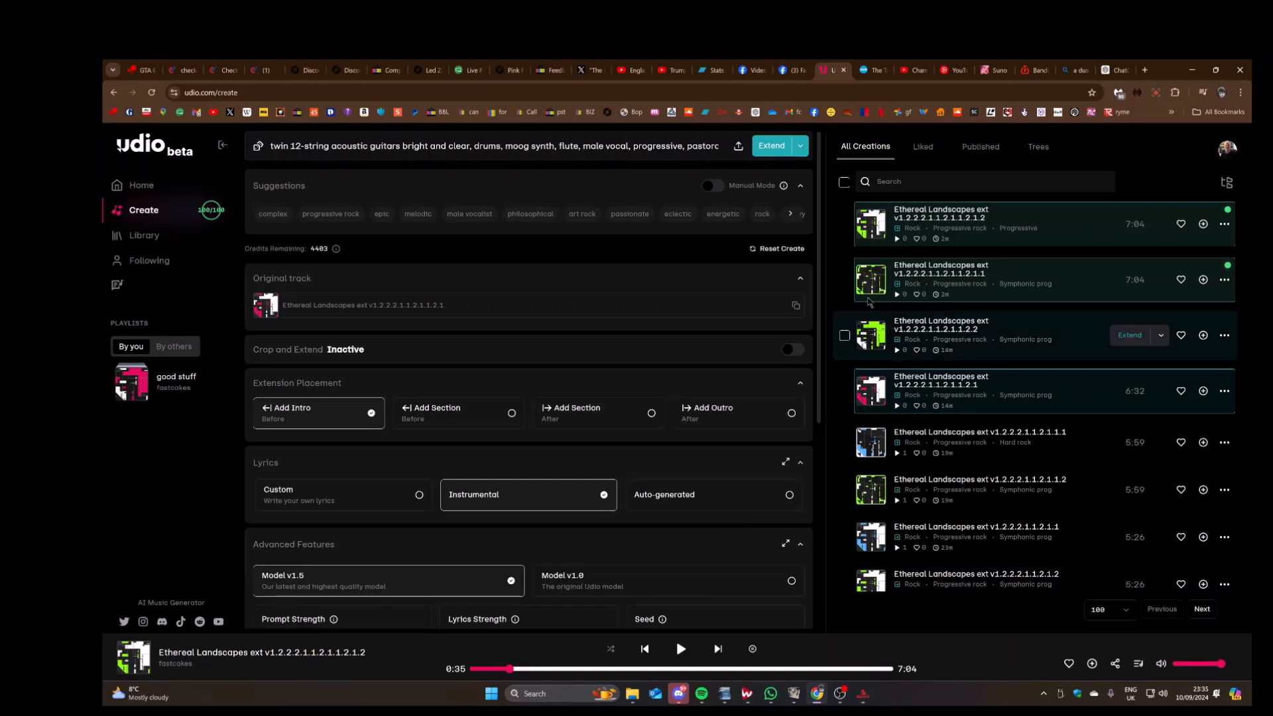
mouse_move(871, 285)
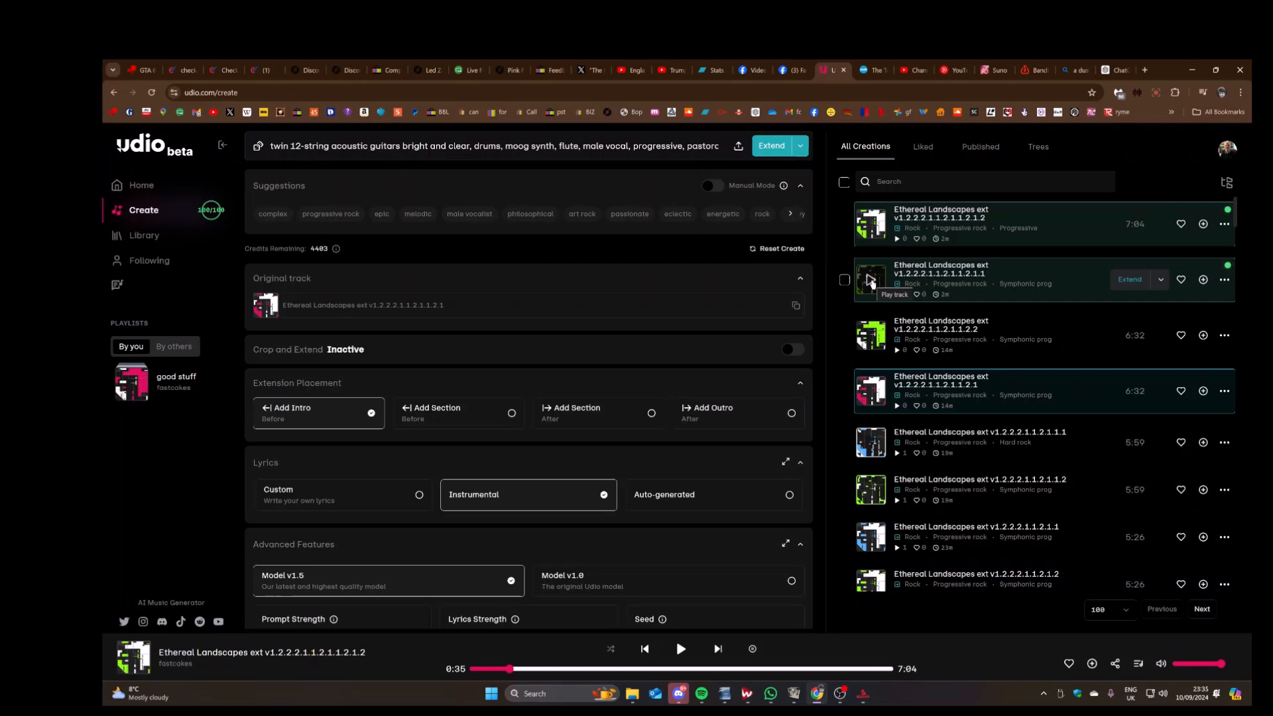
click(871, 282)
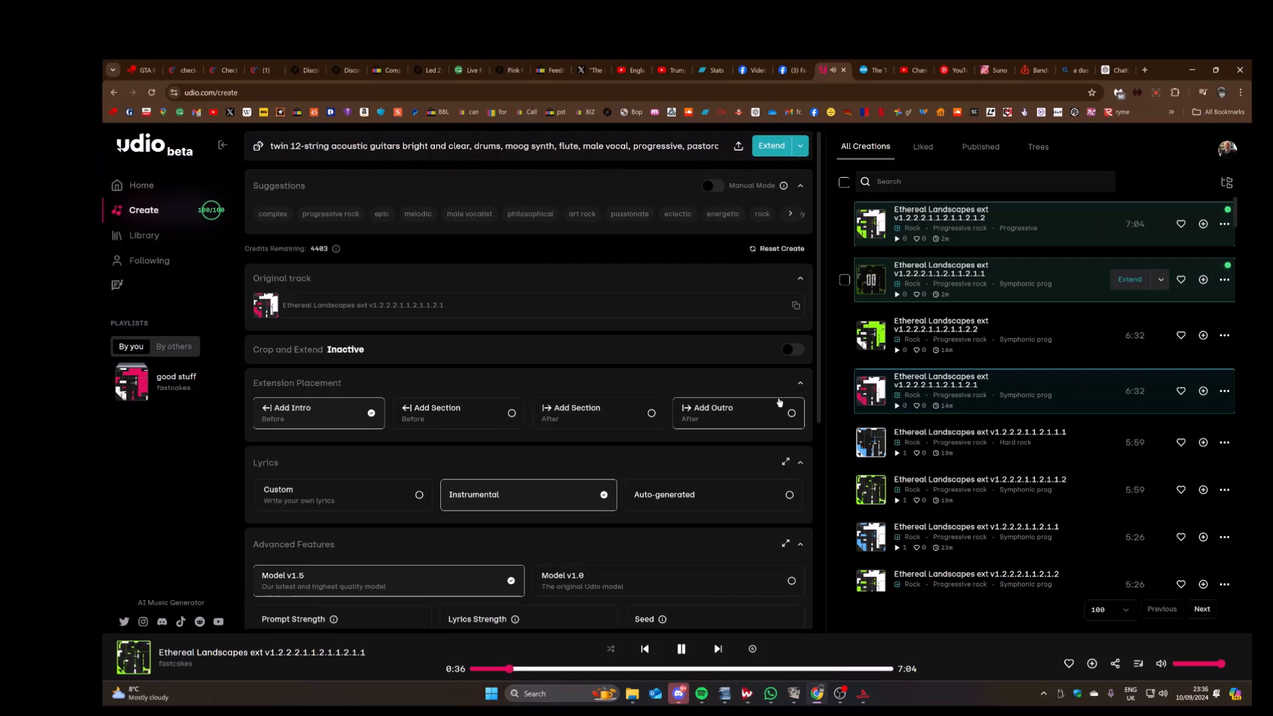
click(872, 281)
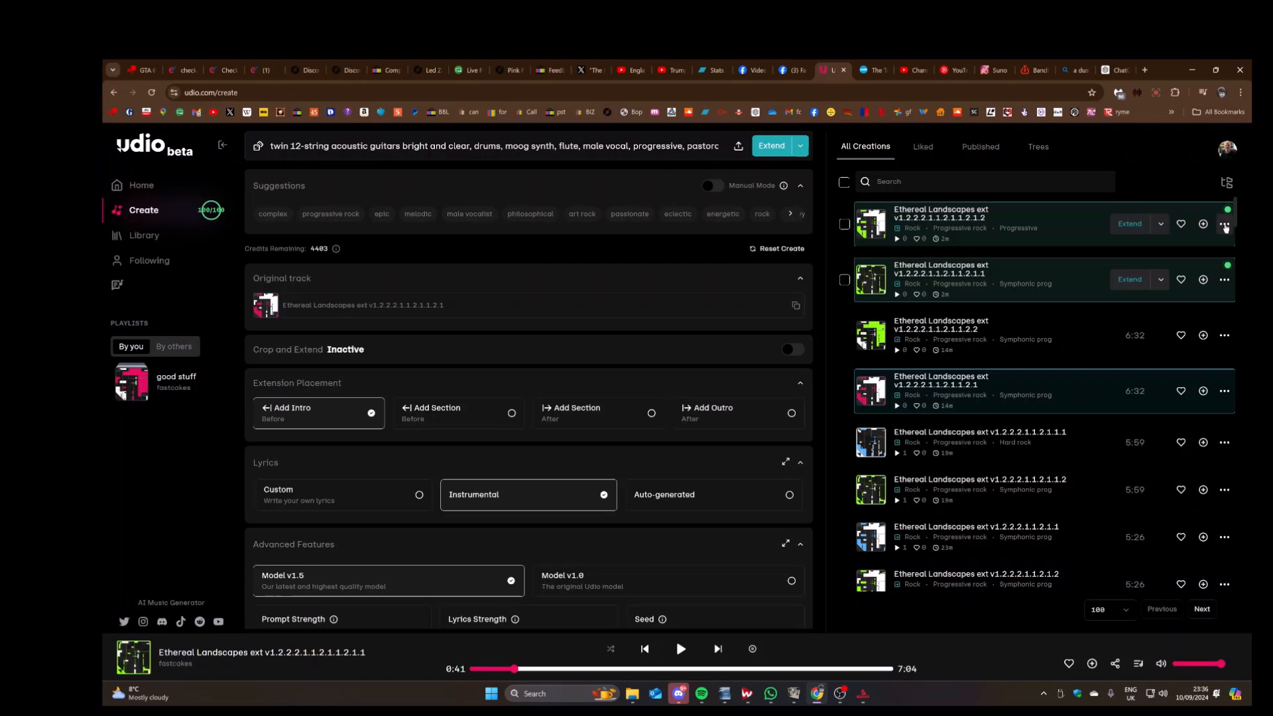
Download the newest 7:04 version, Ethereal Landscapes ext v1.2.2.2.1.1.2.1.1.2.1.2, as a WAV file
click(1225, 225)
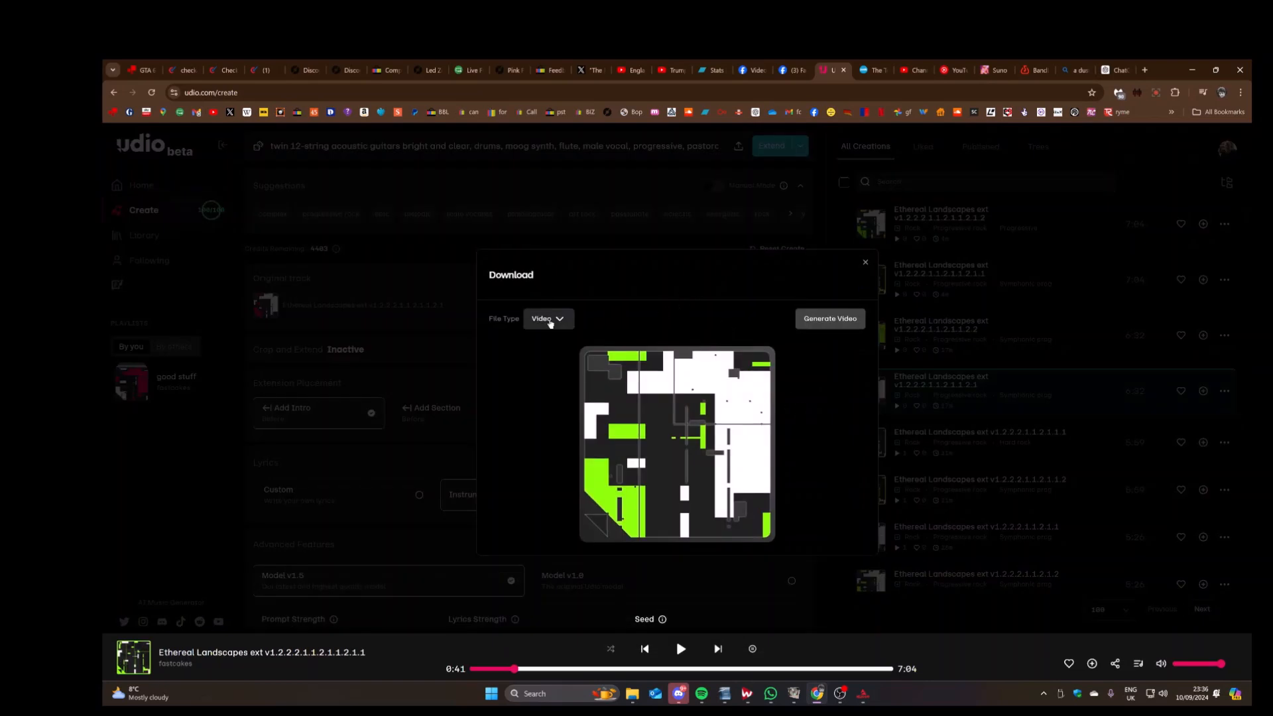
click(550, 321)
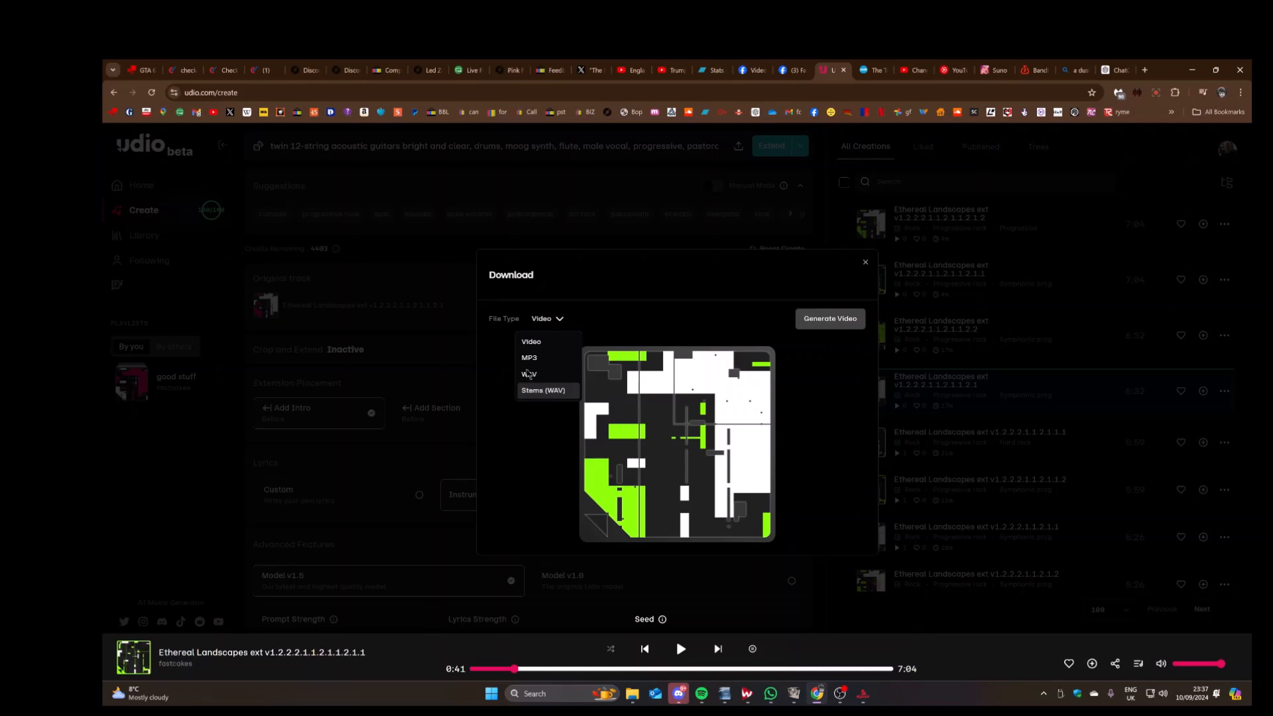
click(531, 376)
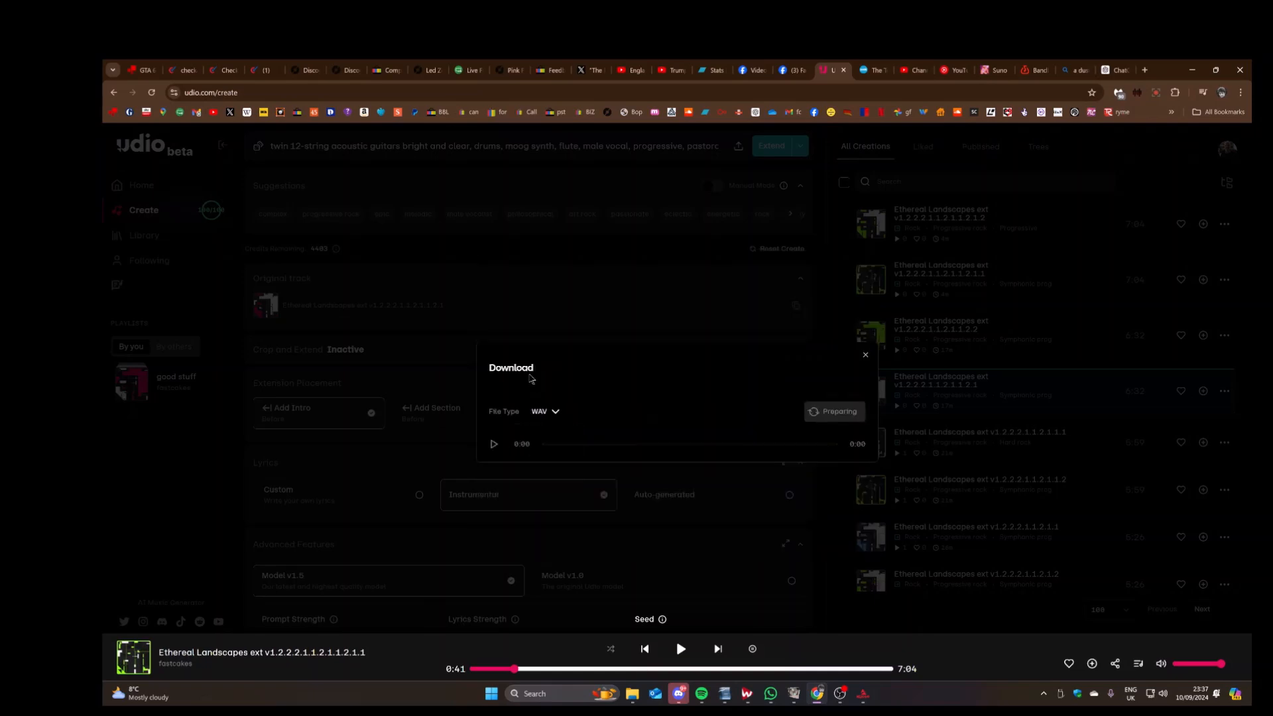
click(847, 412)
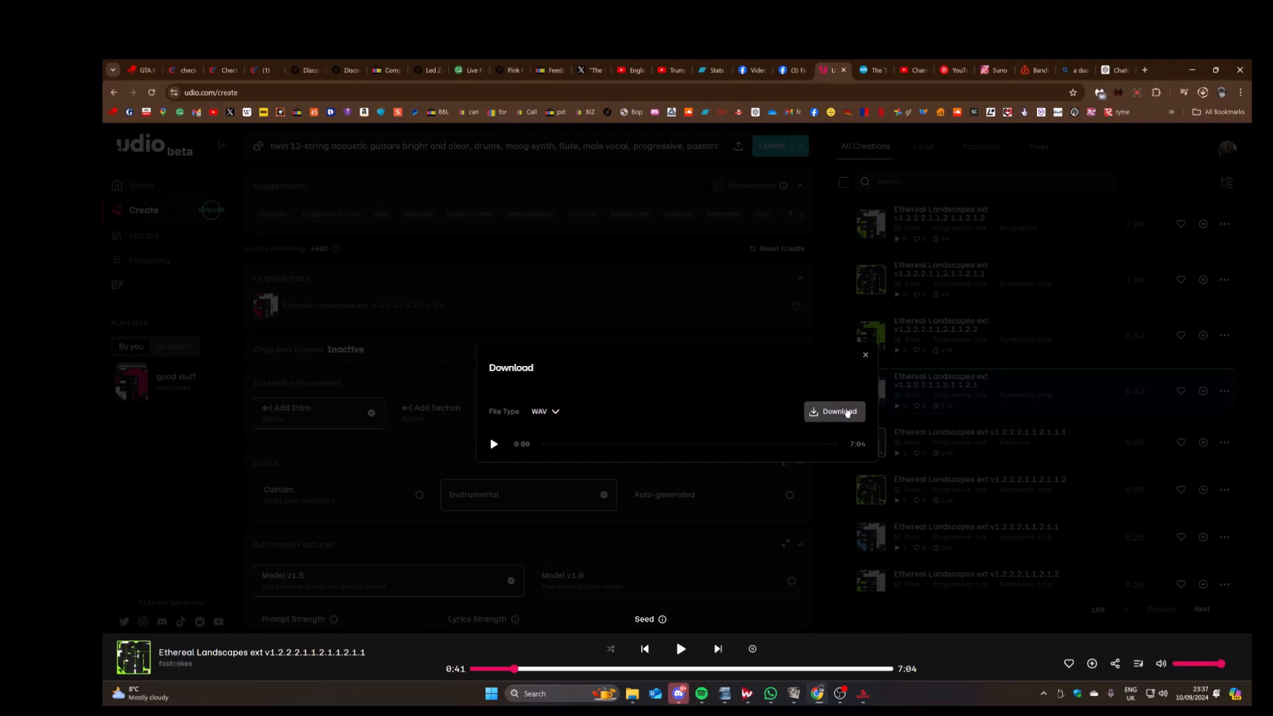